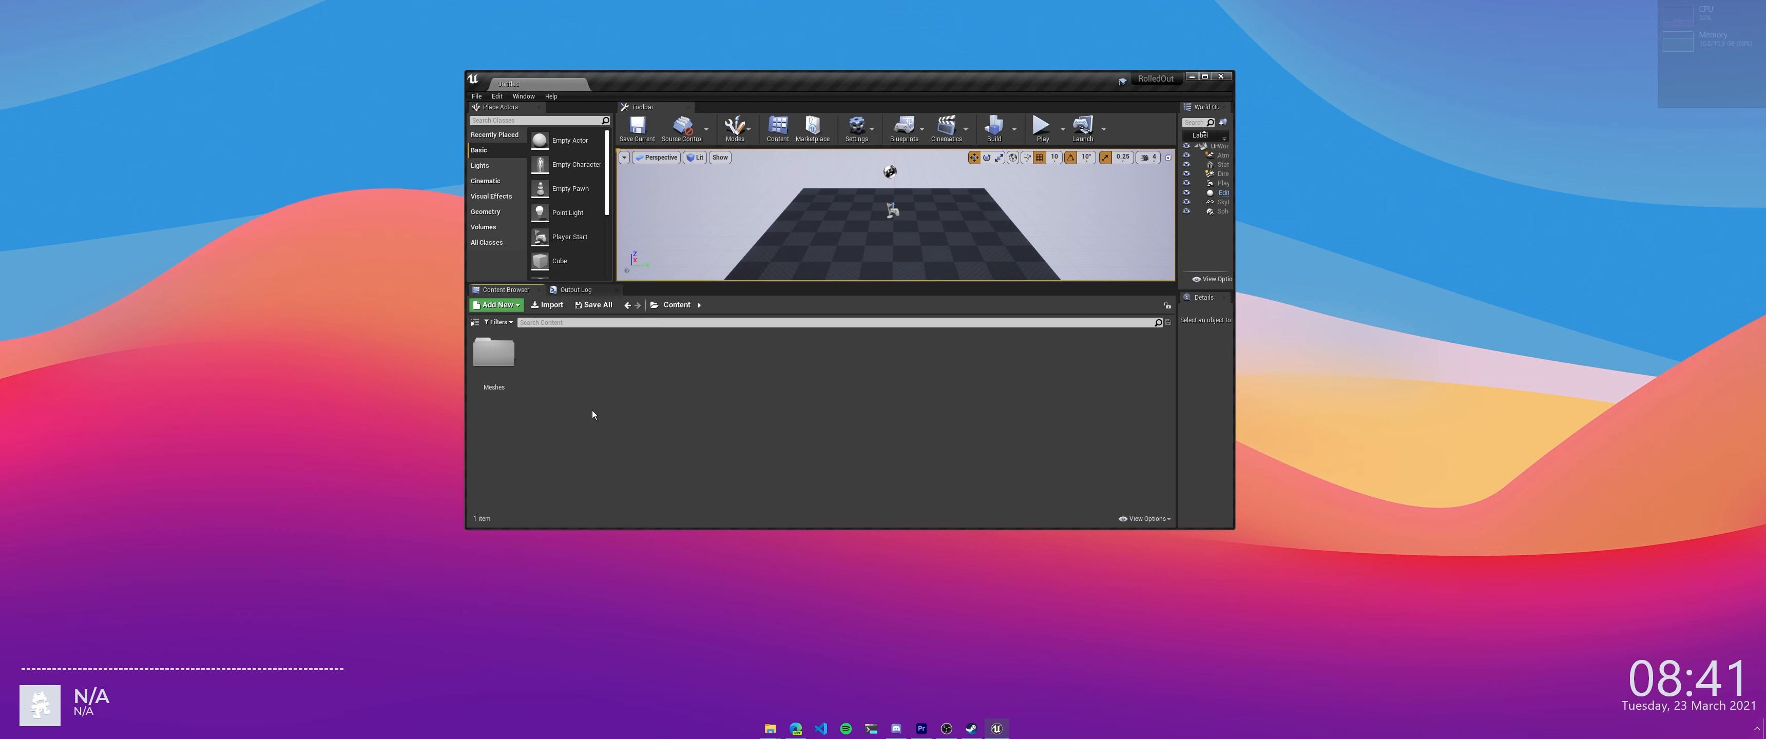
Switch to File Explorer and open the SteamLibrary folder on the 2nd Drive (D:)
{"action": "mouse_move", "coordinate": [771, 737]}
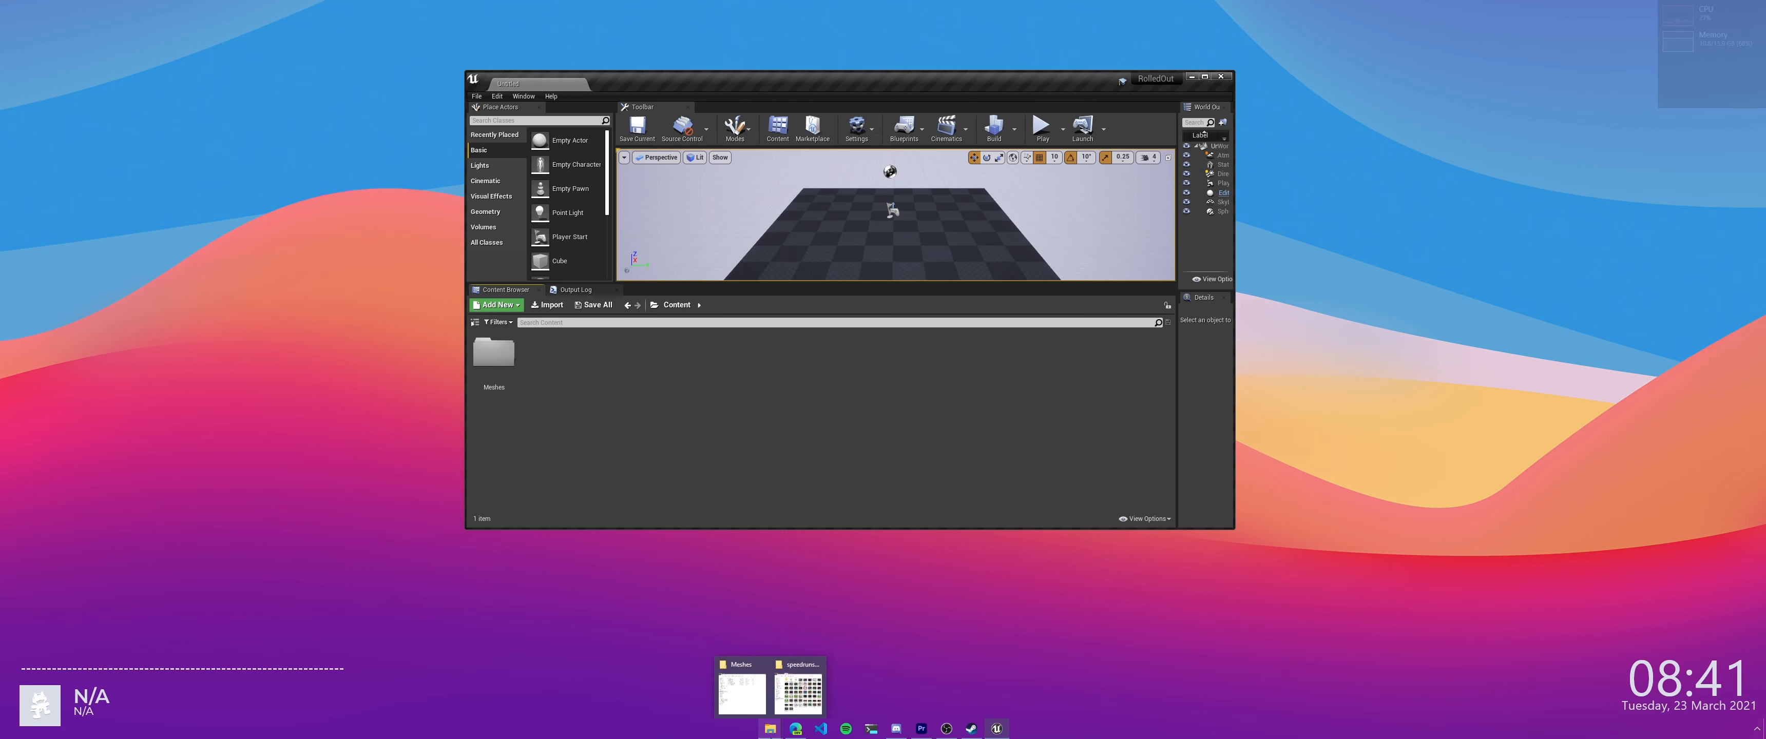
{"action": "left_click", "coordinate": [752, 692]}
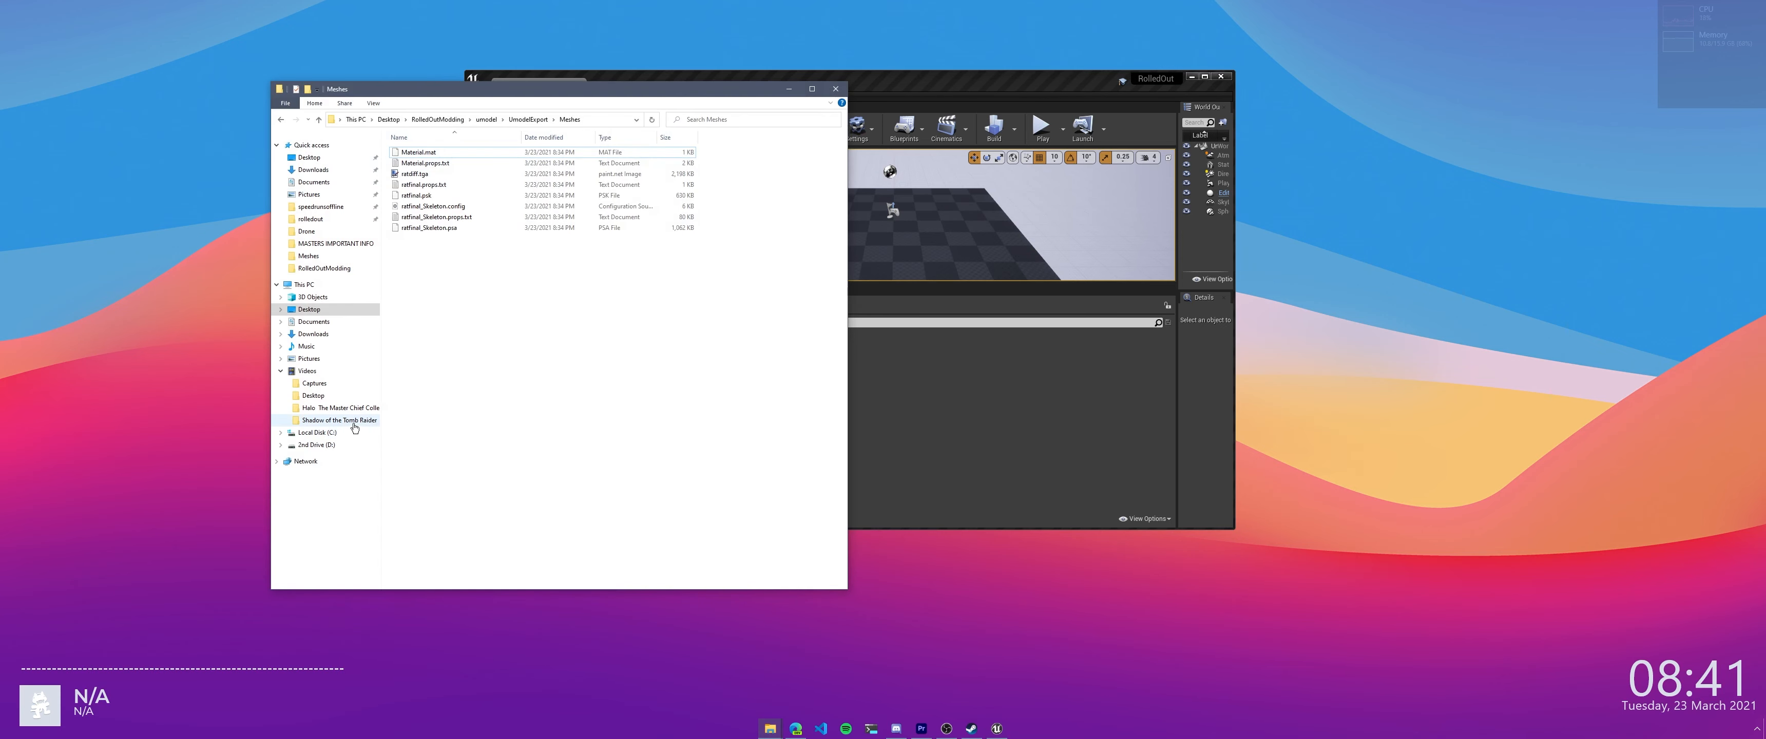
{"action": "left_click", "coordinate": [333, 421]}
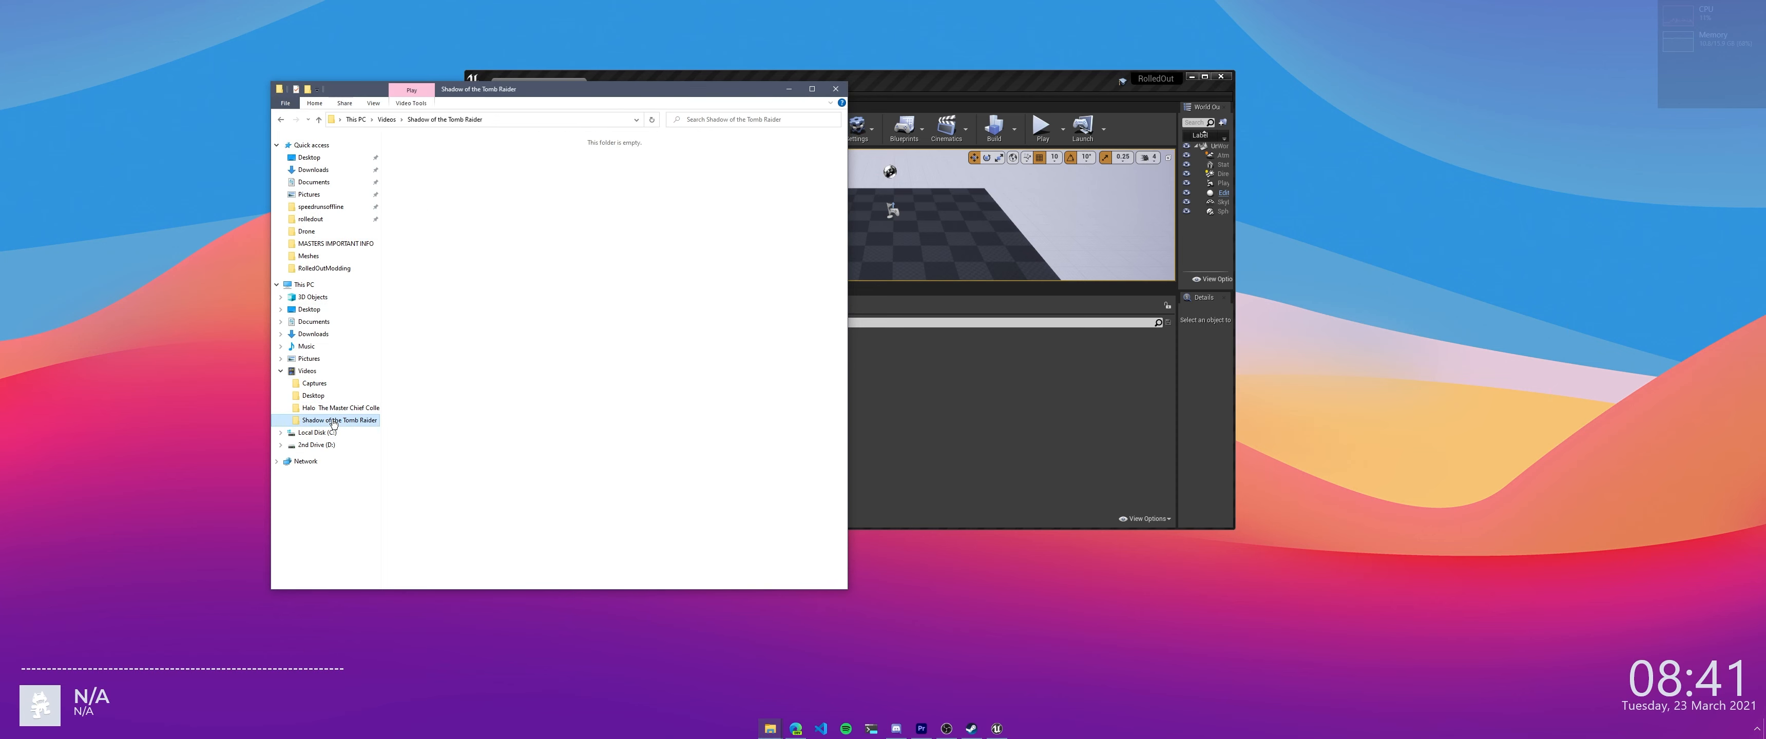
{"action": "left_click", "coordinate": [328, 372]}
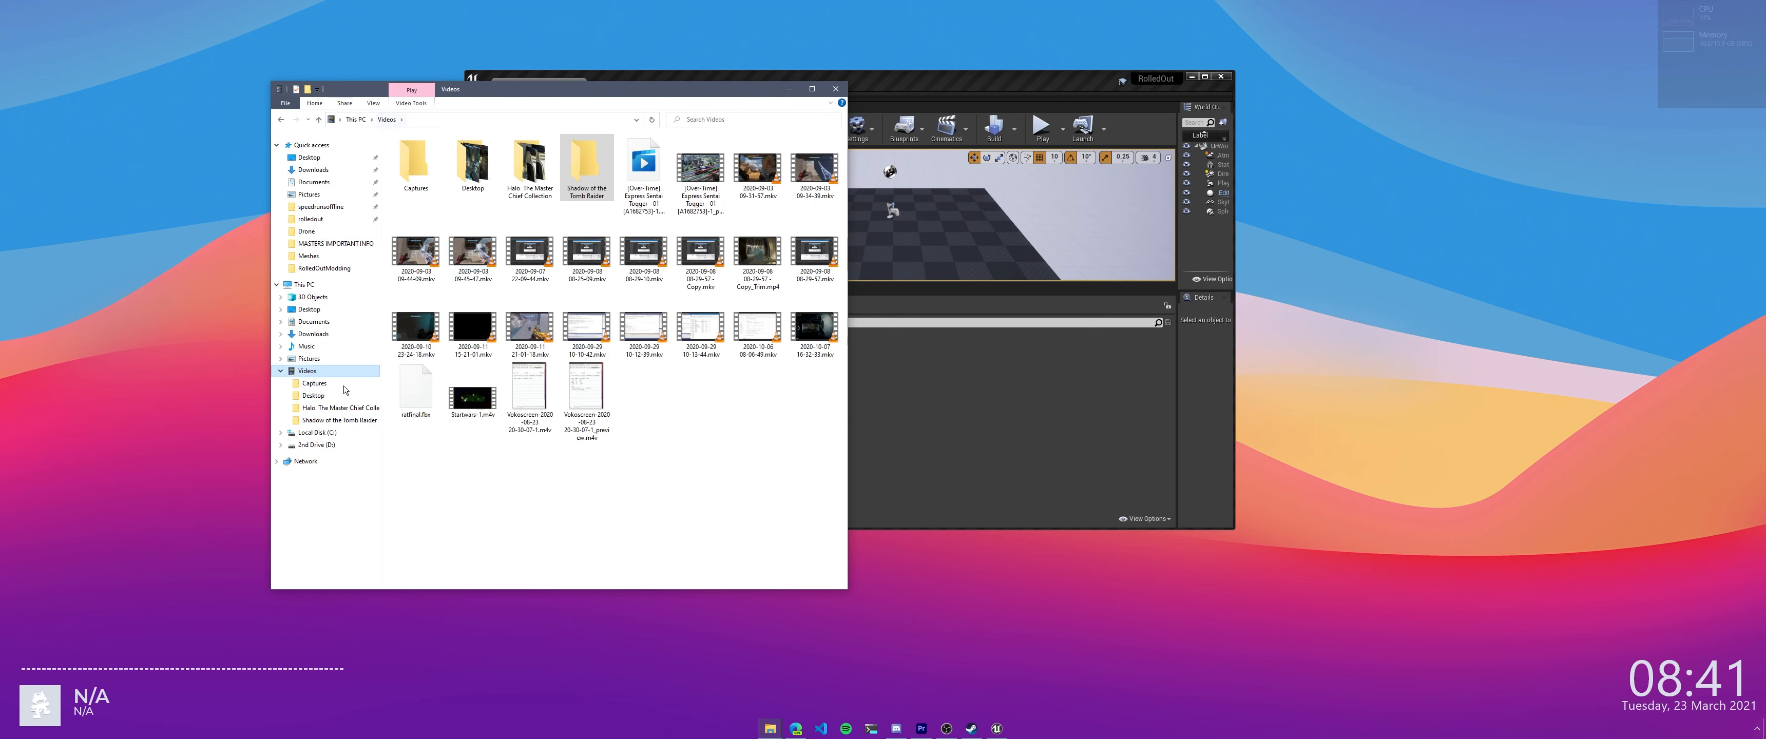
{"action": "left_click", "coordinate": [315, 445]}
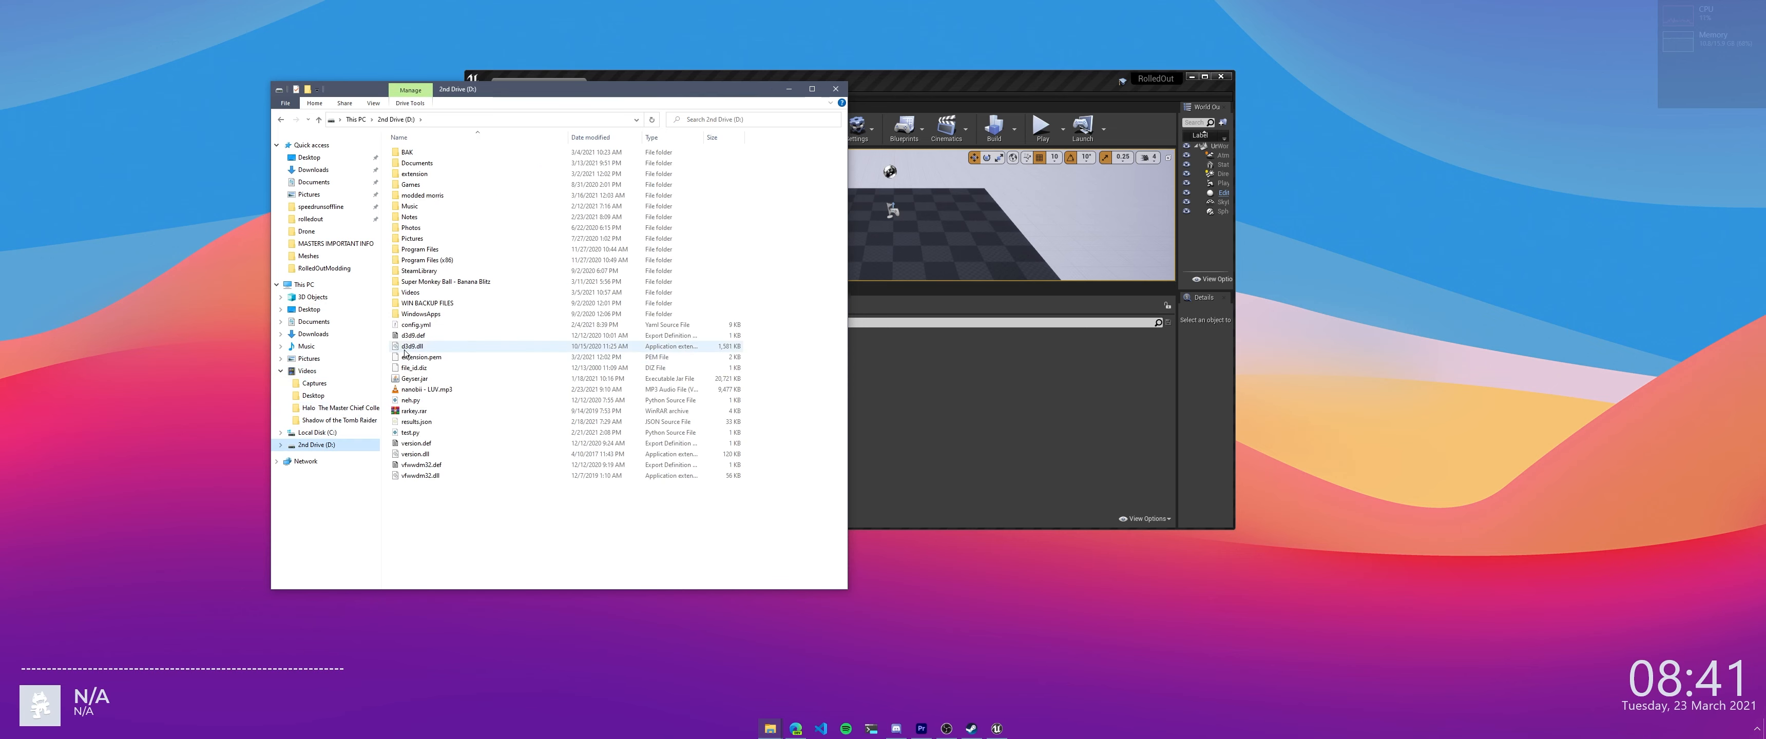
{"action": "double_click", "coordinate": [439, 271]}
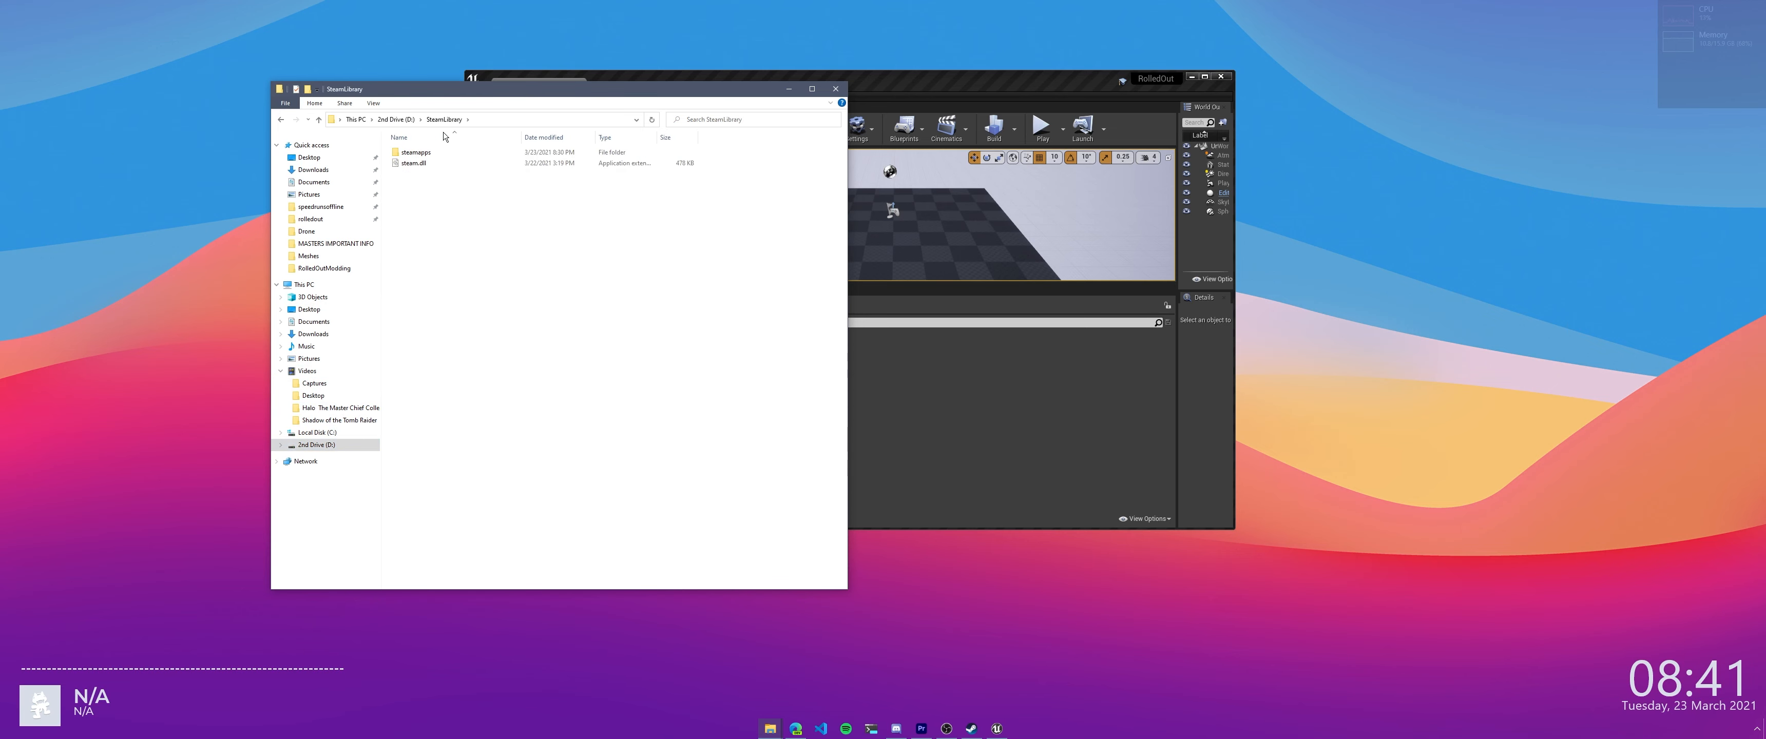
Browse through steamapps, common, rolledout and RolledOut to its Content folder, and move the window clear of the Unreal content browser
{"action": "left_click", "coordinate": [439, 153]}
{"action": "double_click", "coordinate": [439, 153]}
{"action": "double_click", "coordinate": [439, 153]}
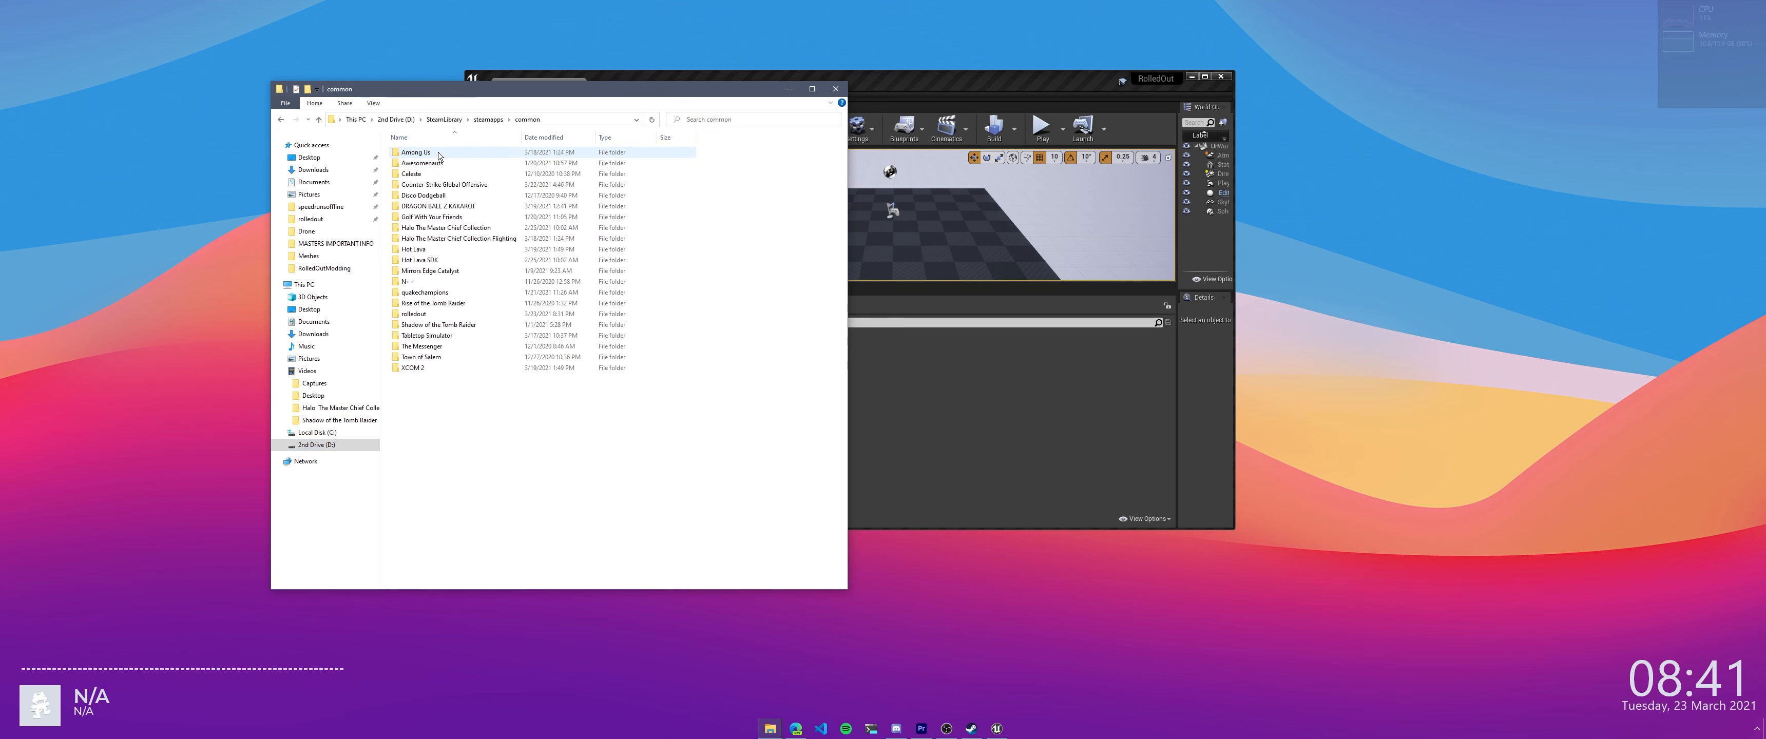
{"action": "double_click", "coordinate": [414, 314]}
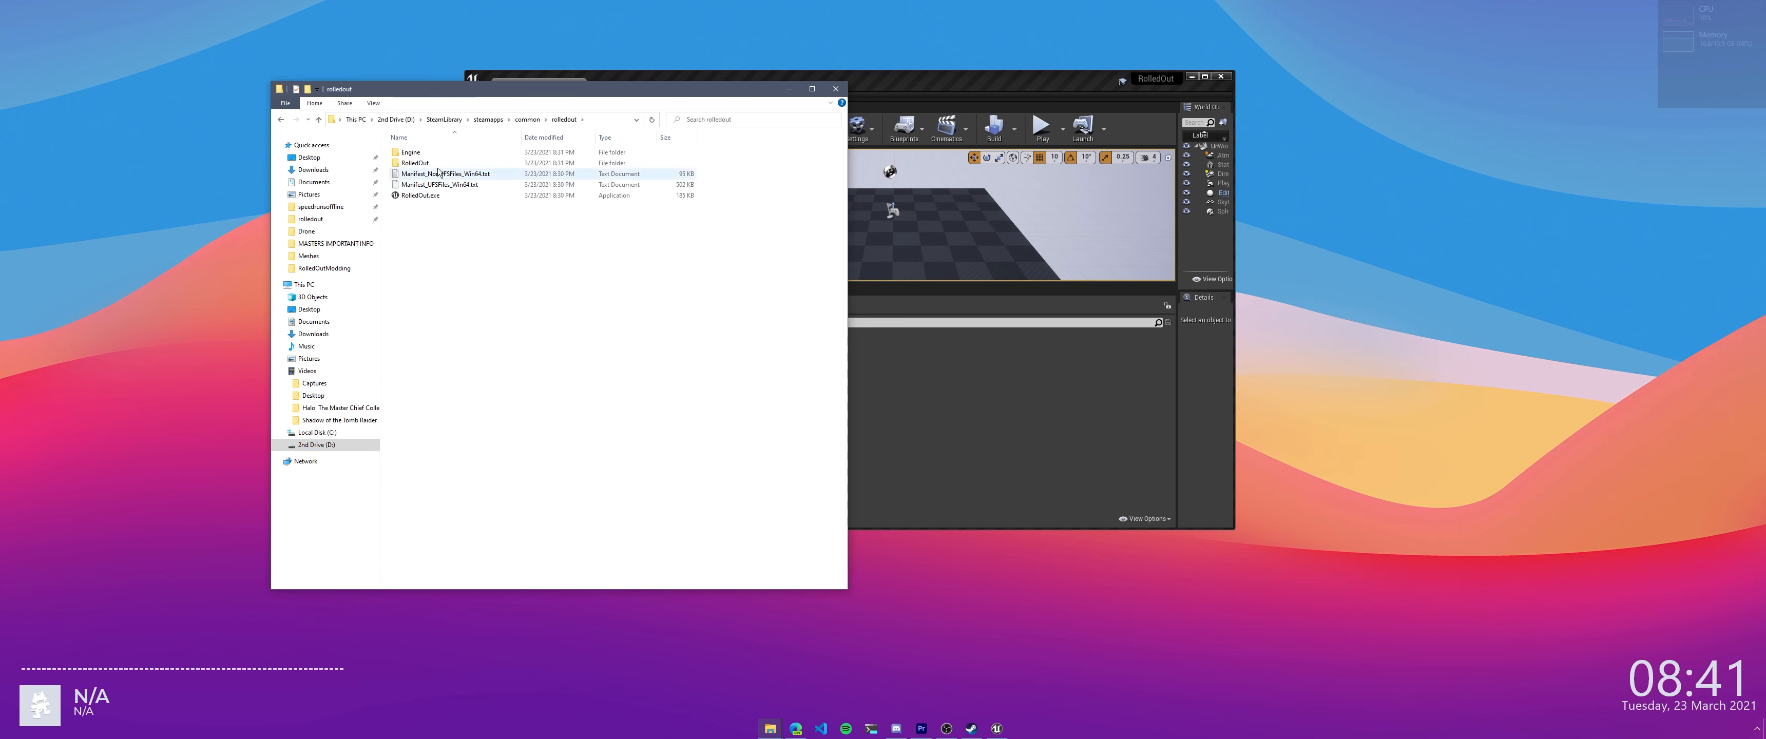
{"action": "double_click", "coordinate": [441, 165]}
{"action": "double_click", "coordinate": [435, 174]}
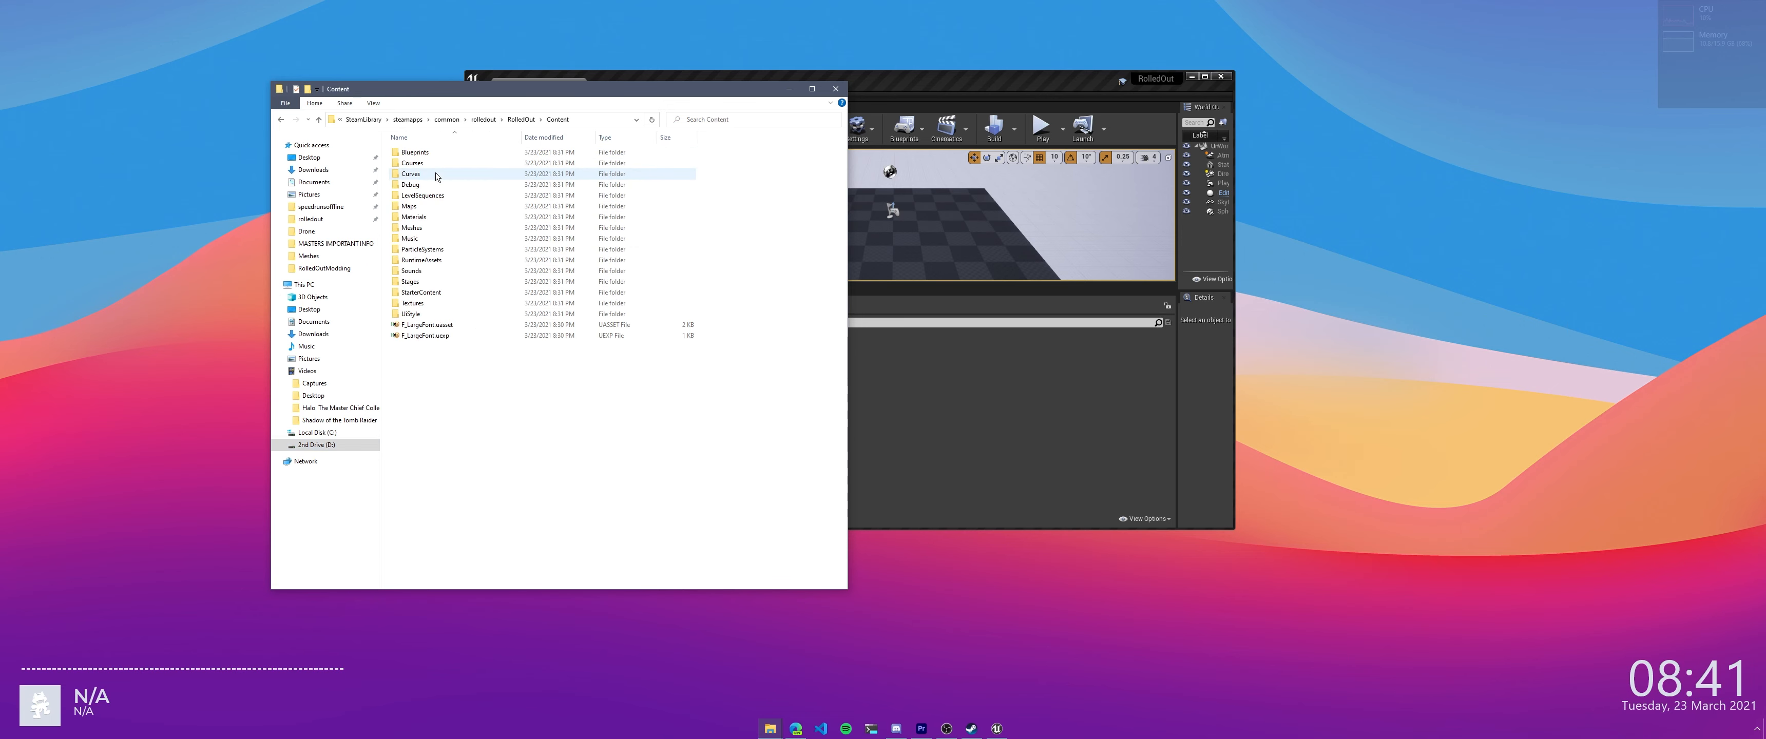
{"action": "left_click_drag", "start_coordinate": [488, 89], "coordinate": [1049, 154]}
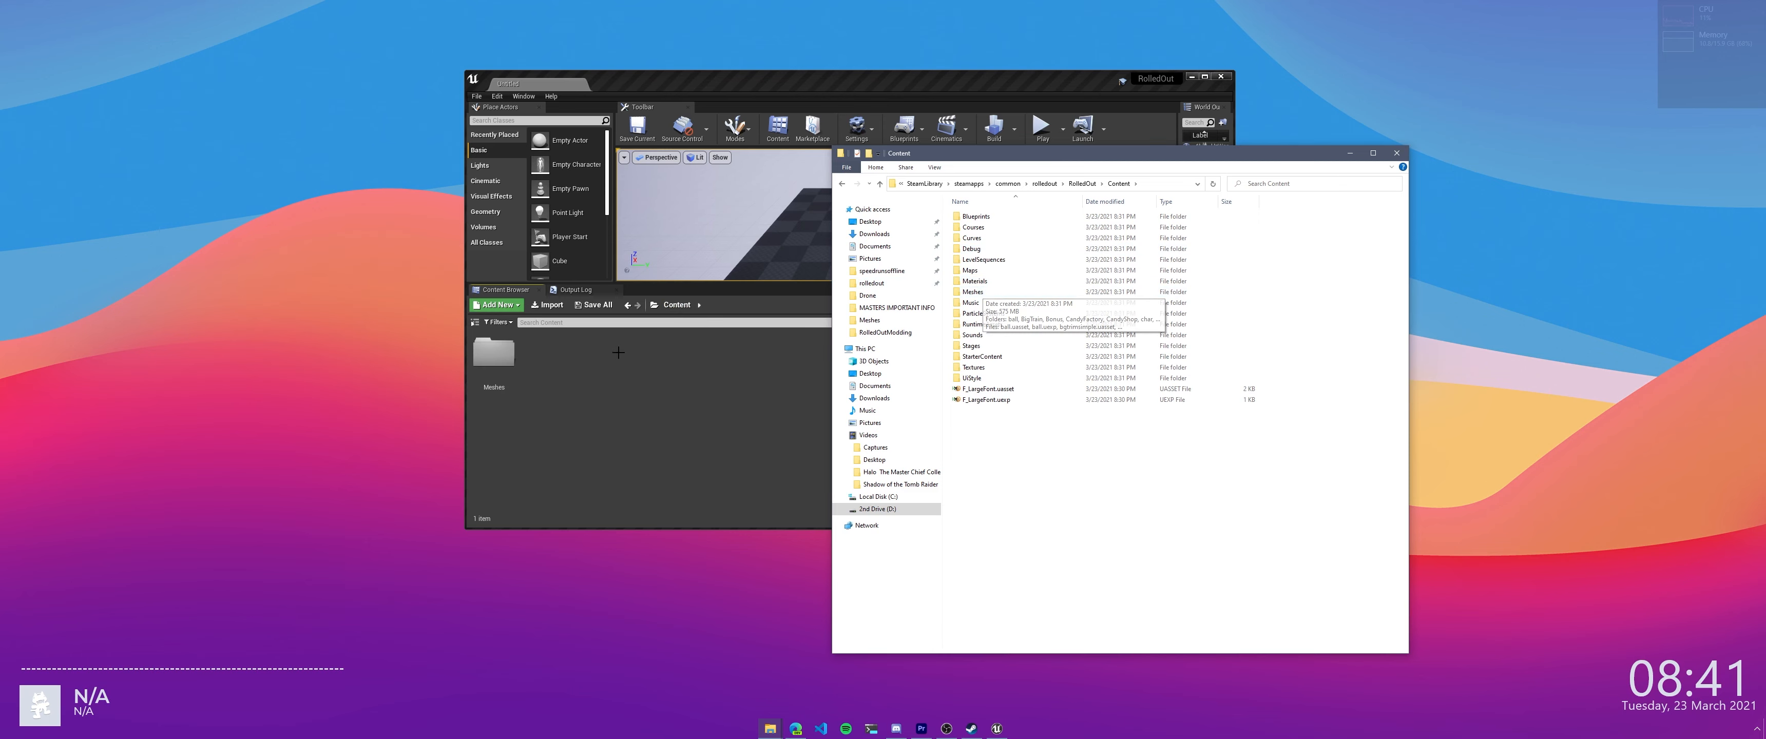
Switch back to Unreal Editor and open the project's Meshes folder
{"action": "left_click", "coordinate": [540, 406]}
{"action": "double_click", "coordinate": [491, 356]}
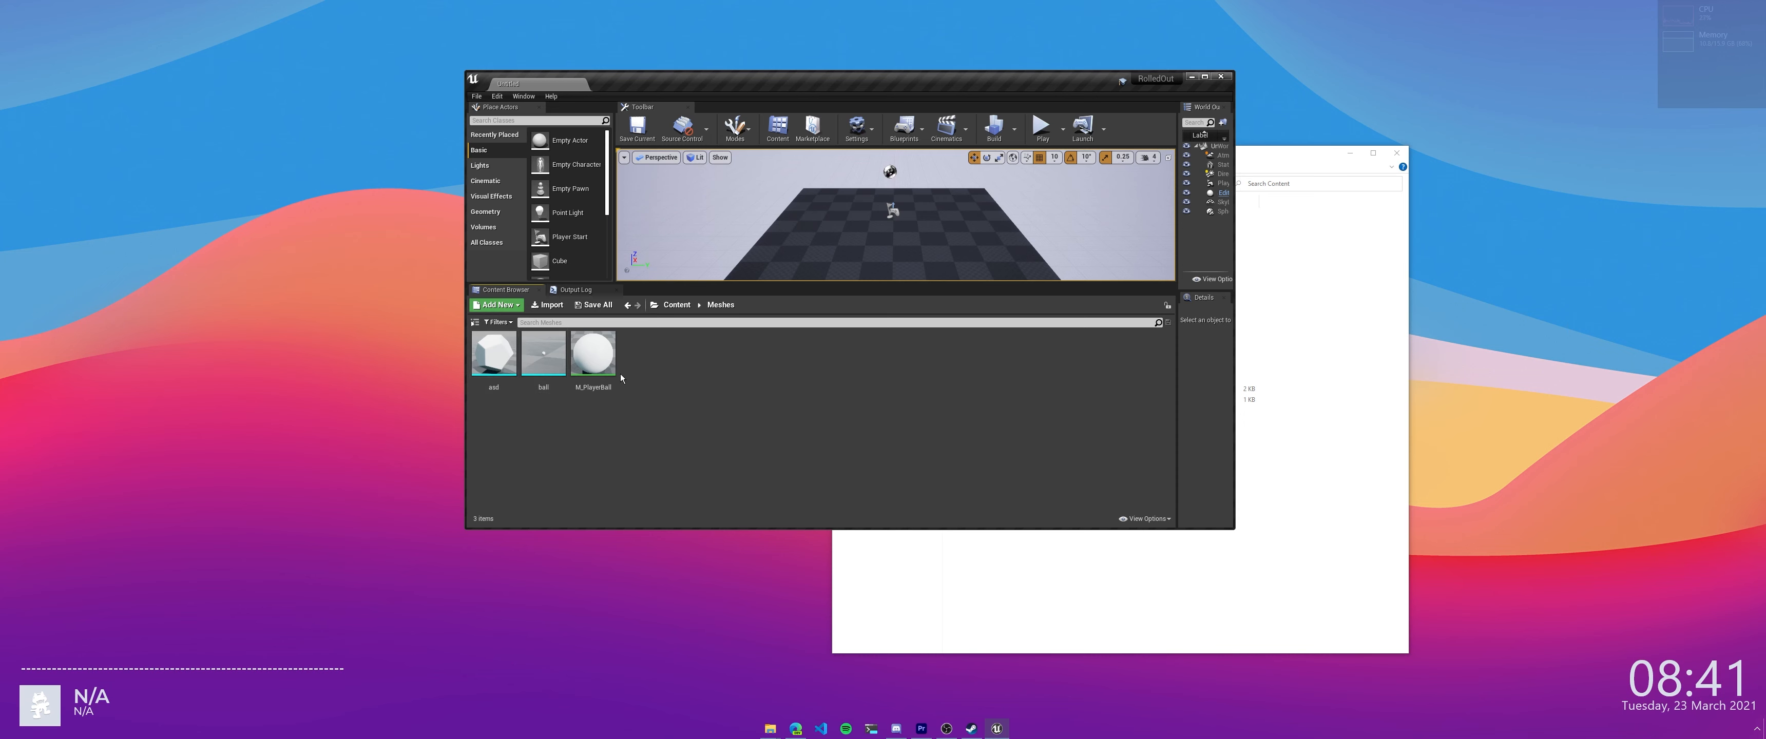
{"action": "mouse_move", "coordinate": [488, 361]}
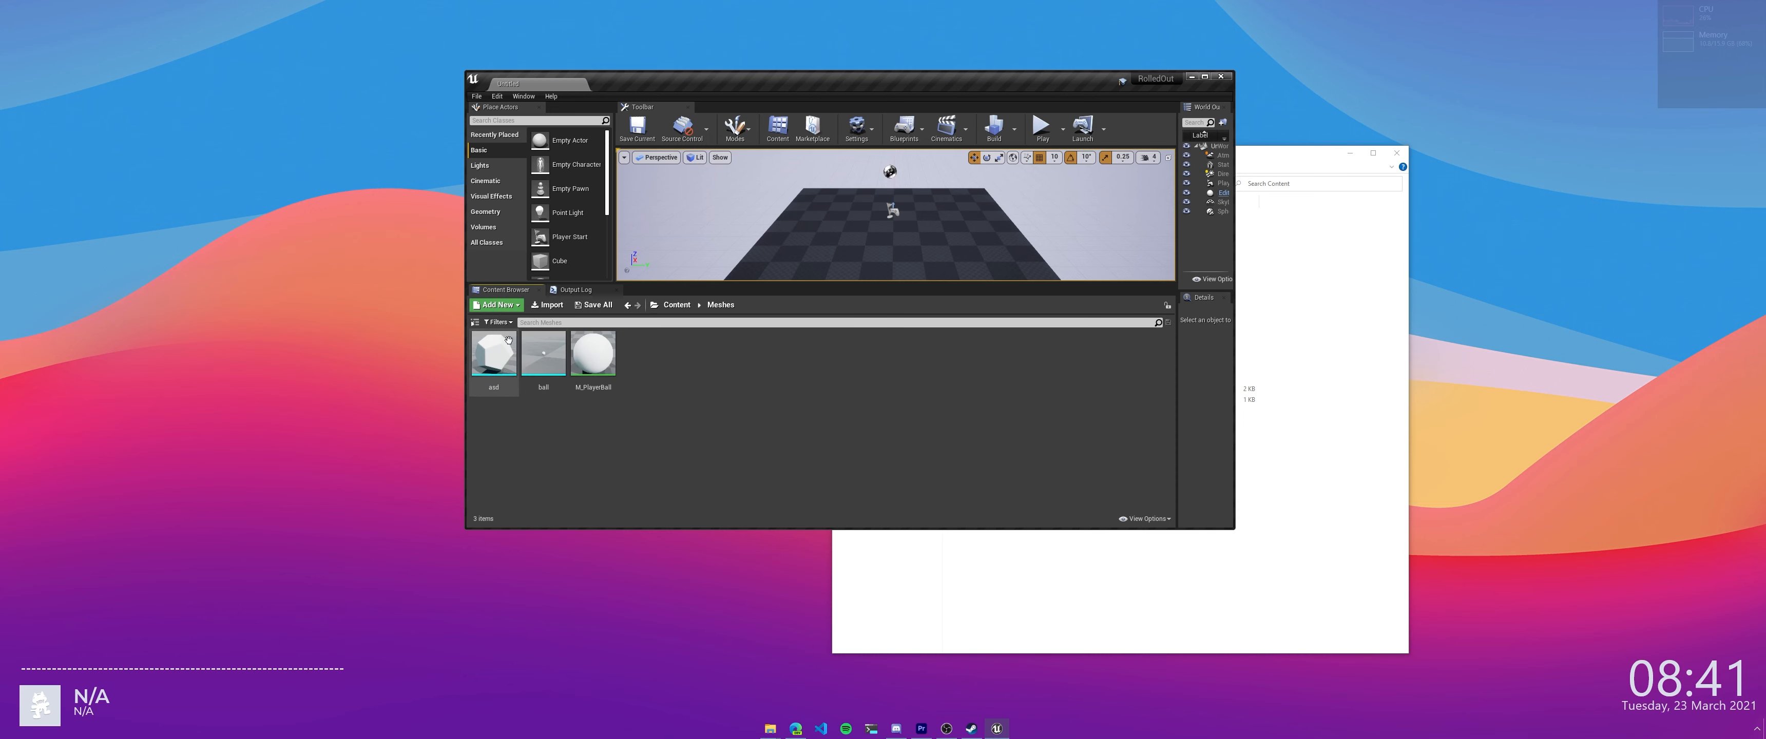
Choose ratfinal.fbx from the Downloads folder for import into the Meshes folder
{"action": "right_click", "coordinate": [762, 387]}
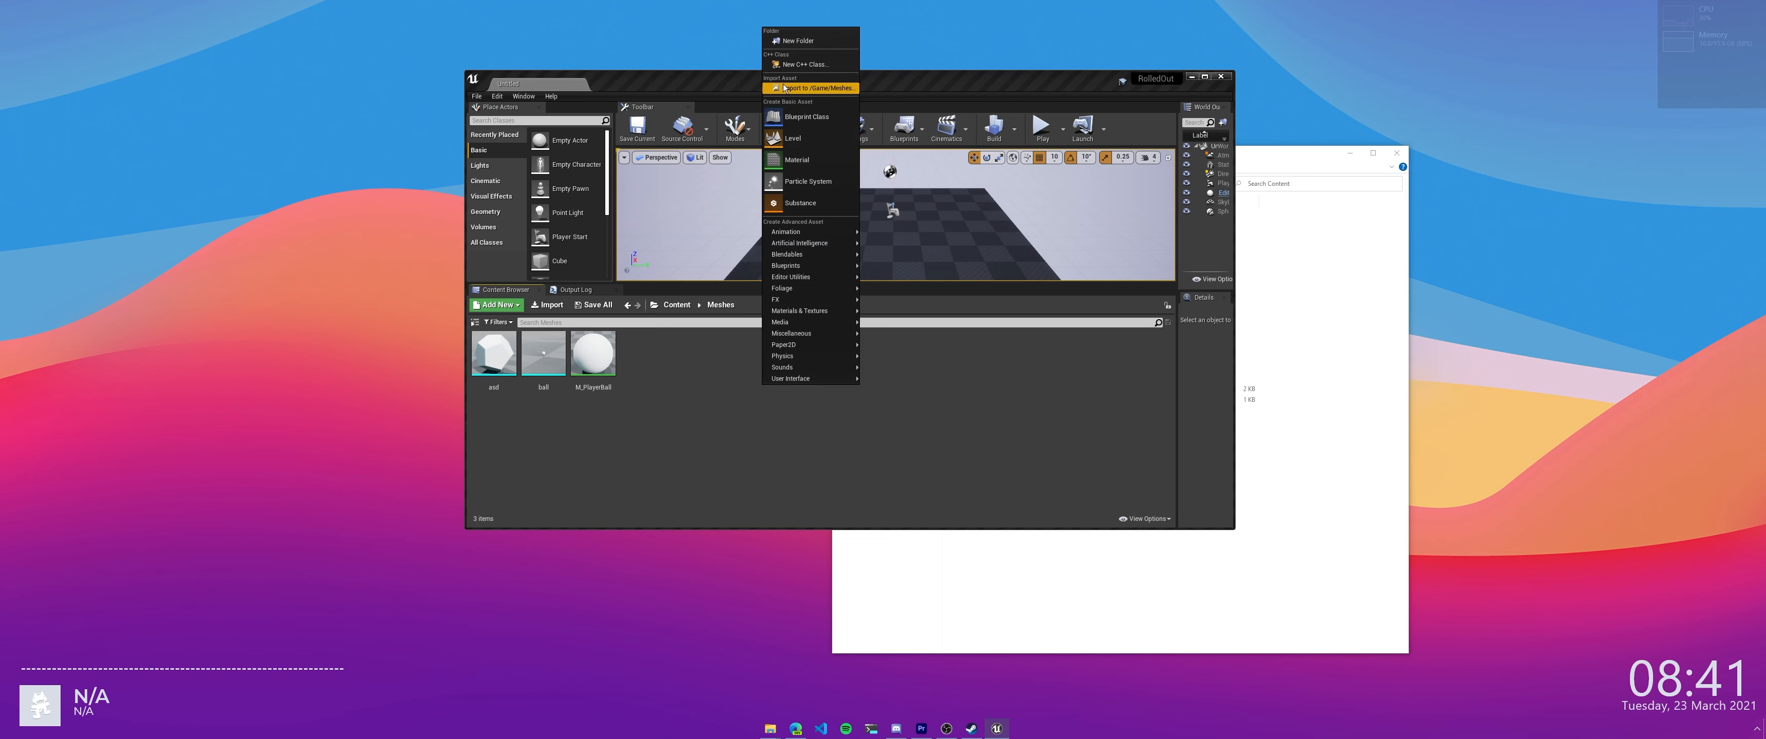
{"action": "right_click", "coordinate": [697, 420]}
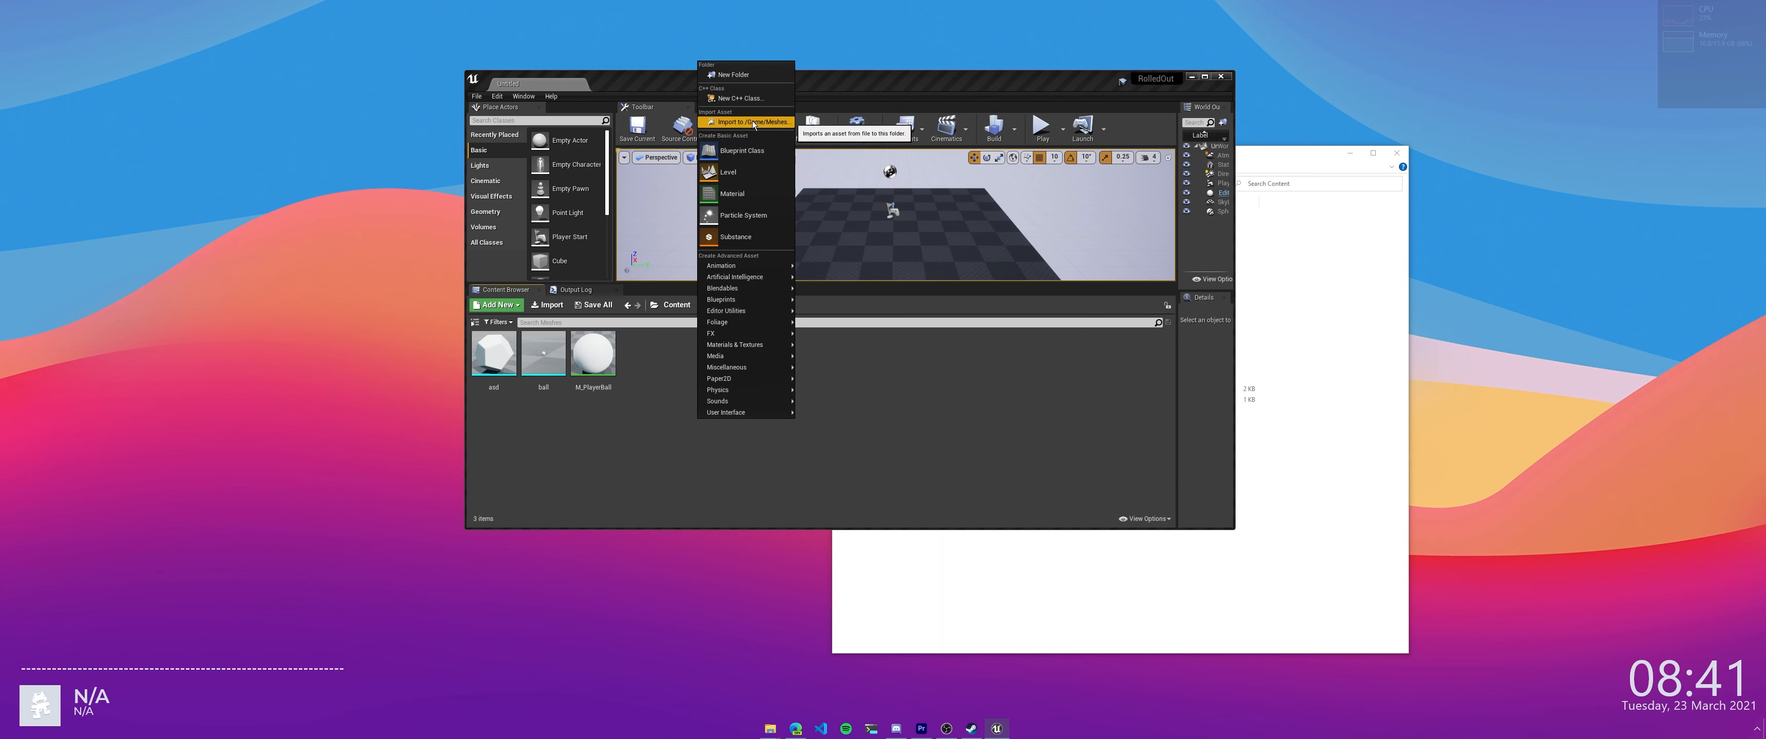
{"action": "left_click", "coordinate": [774, 123]}
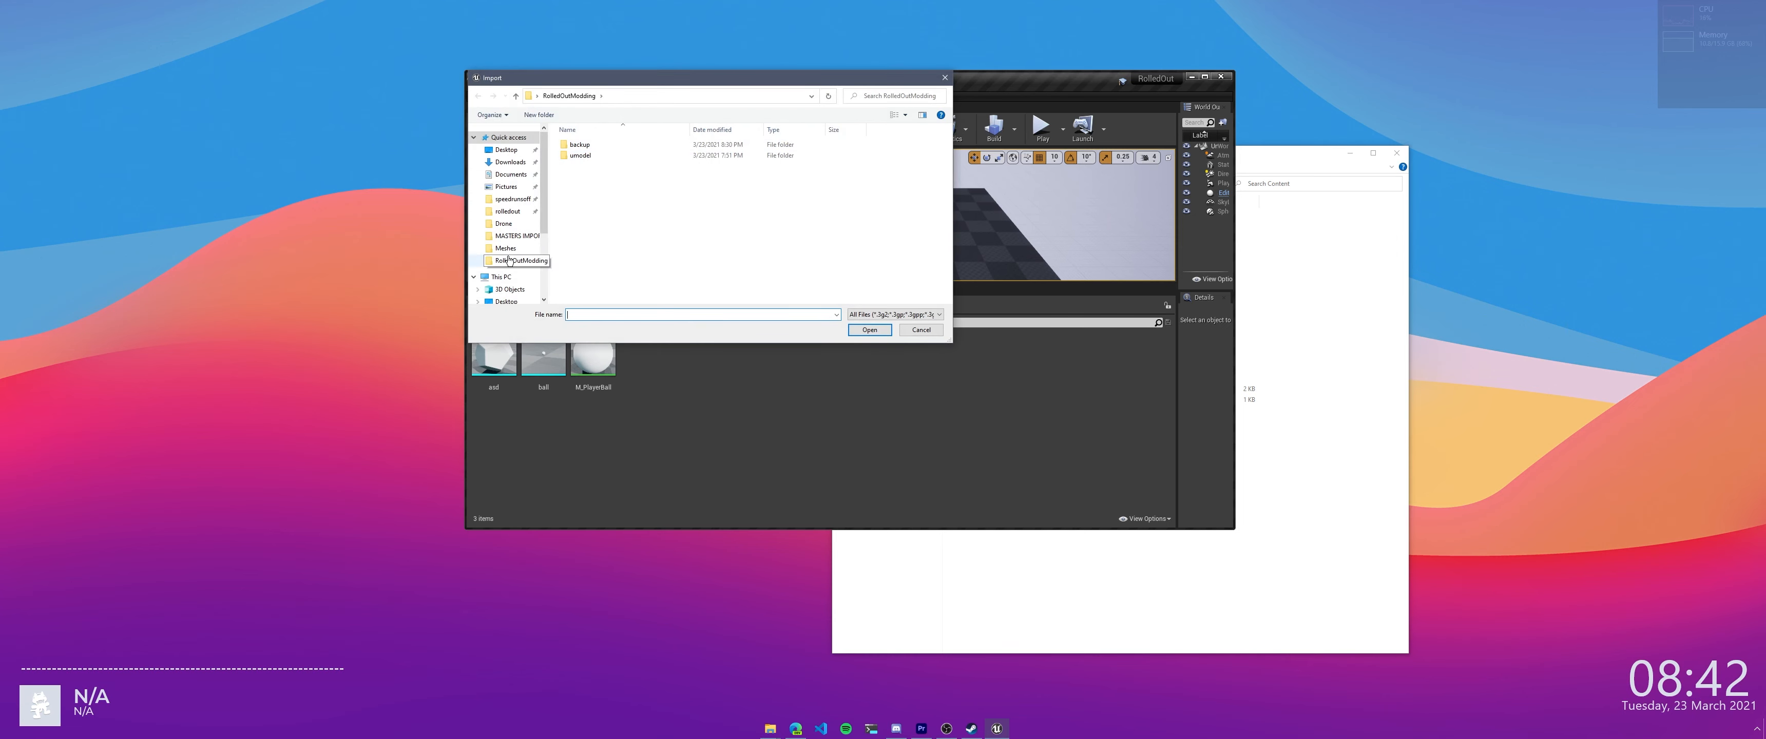
{"action": "scroll", "coordinate": [522, 257], "scroll_direction": "down", "scroll_amount": 2}
{"action": "left_click", "coordinate": [516, 261]}
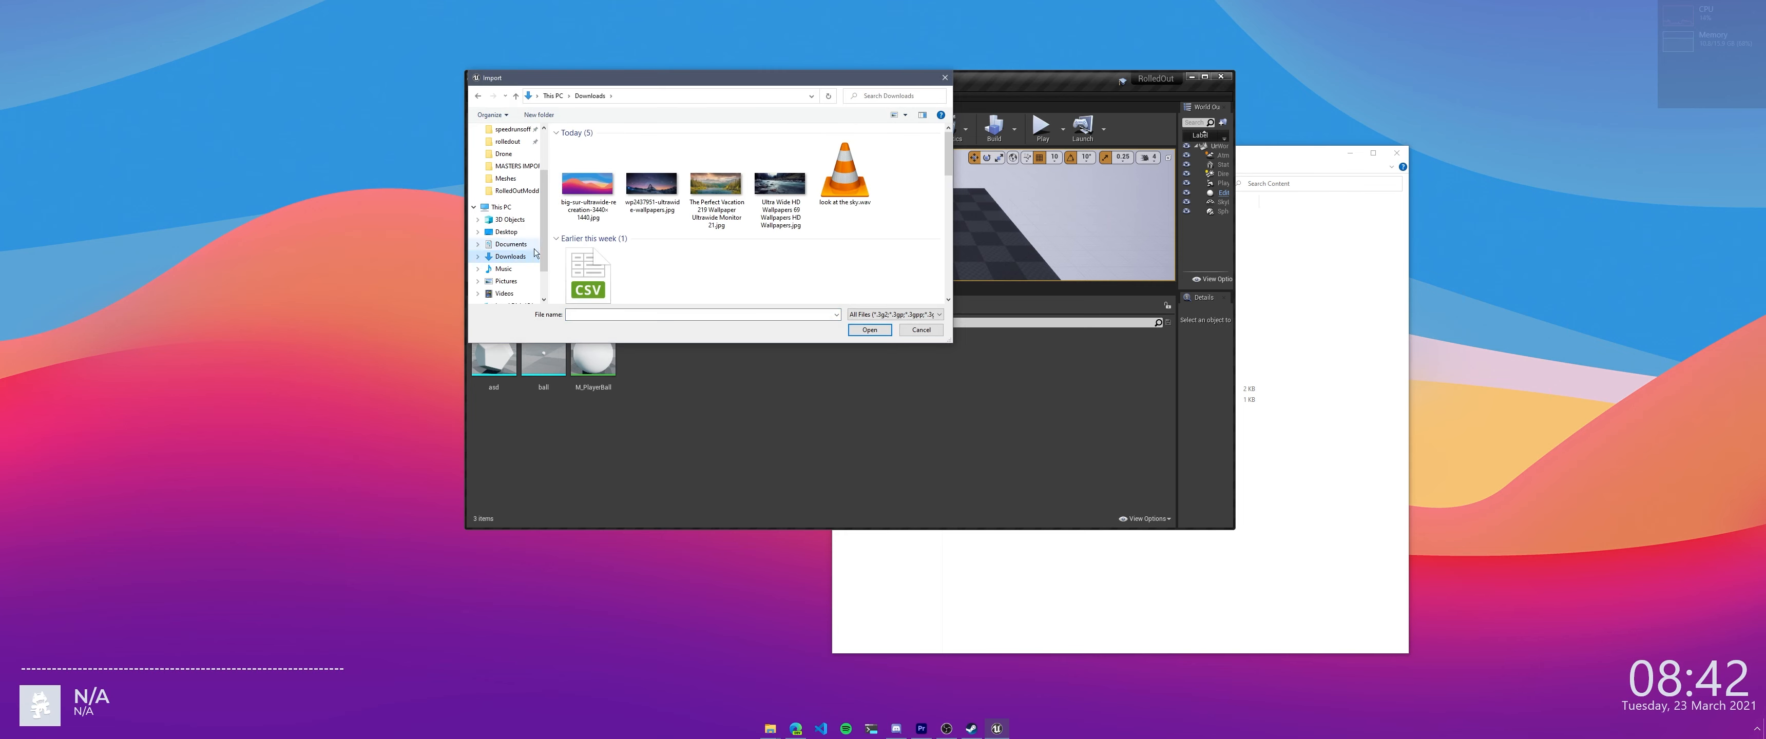
{"action": "scroll", "coordinate": [693, 221], "scroll_direction": "down", "scroll_amount": 7}
{"action": "scroll", "coordinate": [705, 229], "scroll_direction": "up", "scroll_amount": 2}
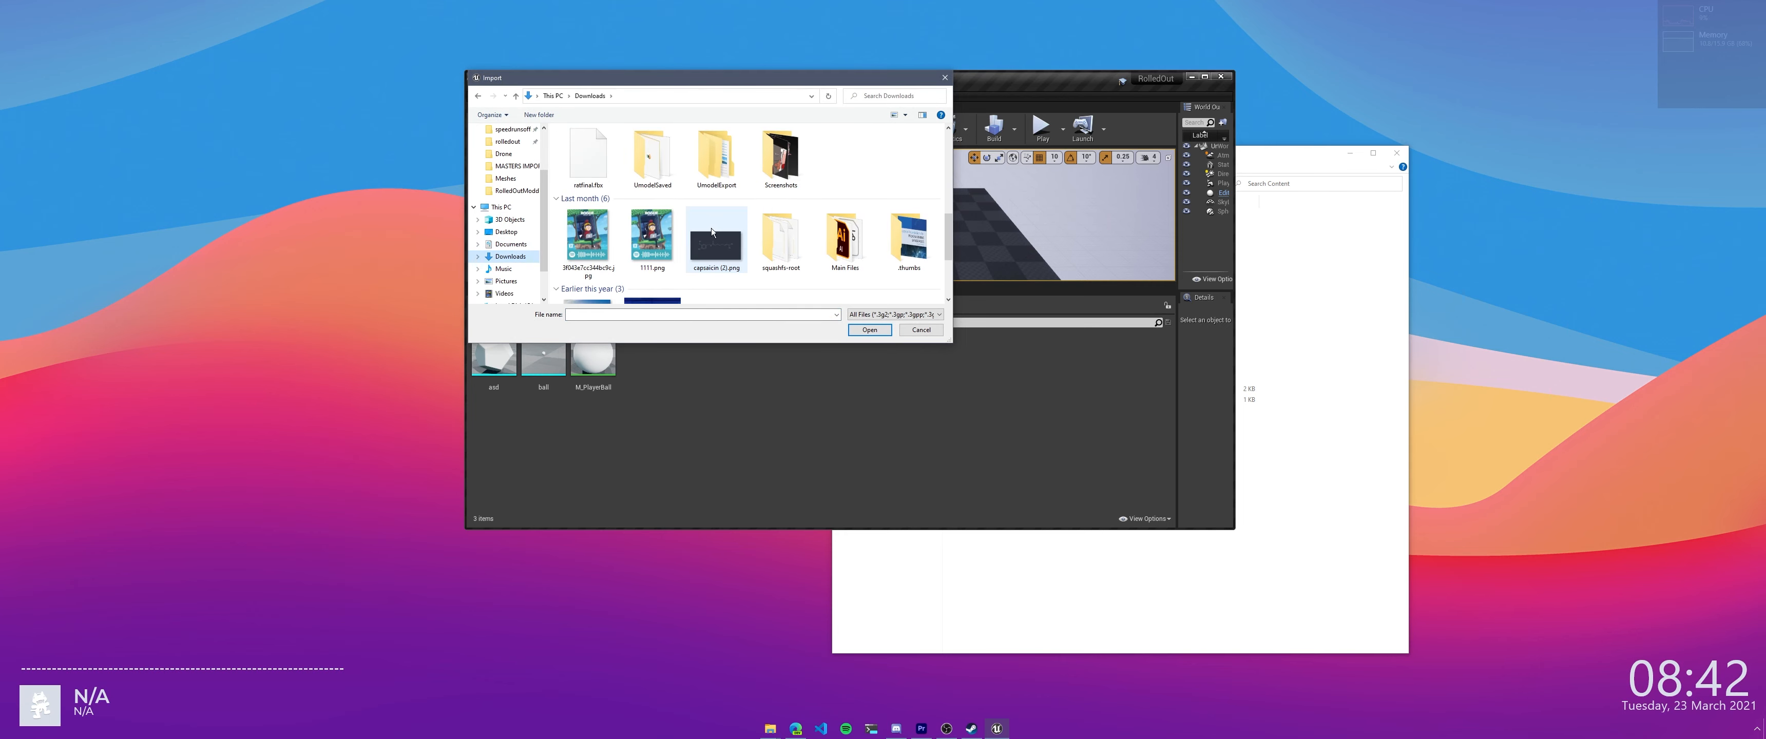
{"action": "scroll", "coordinate": [712, 232], "scroll_direction": "up", "scroll_amount": 2}
{"action": "left_click", "coordinate": [584, 252]}
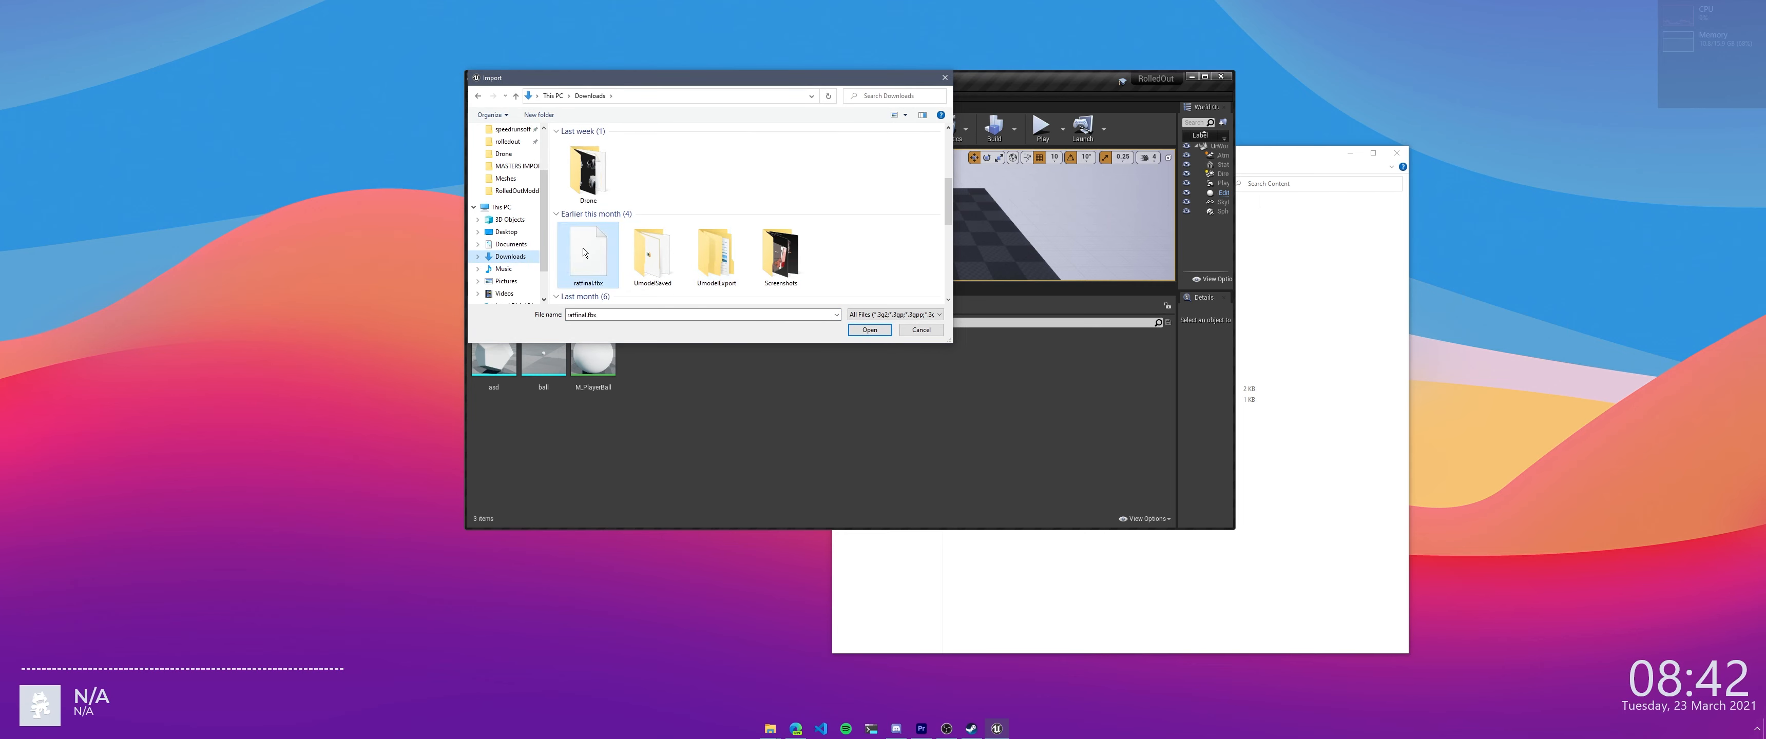
{"action": "double_click", "coordinate": [584, 253]}
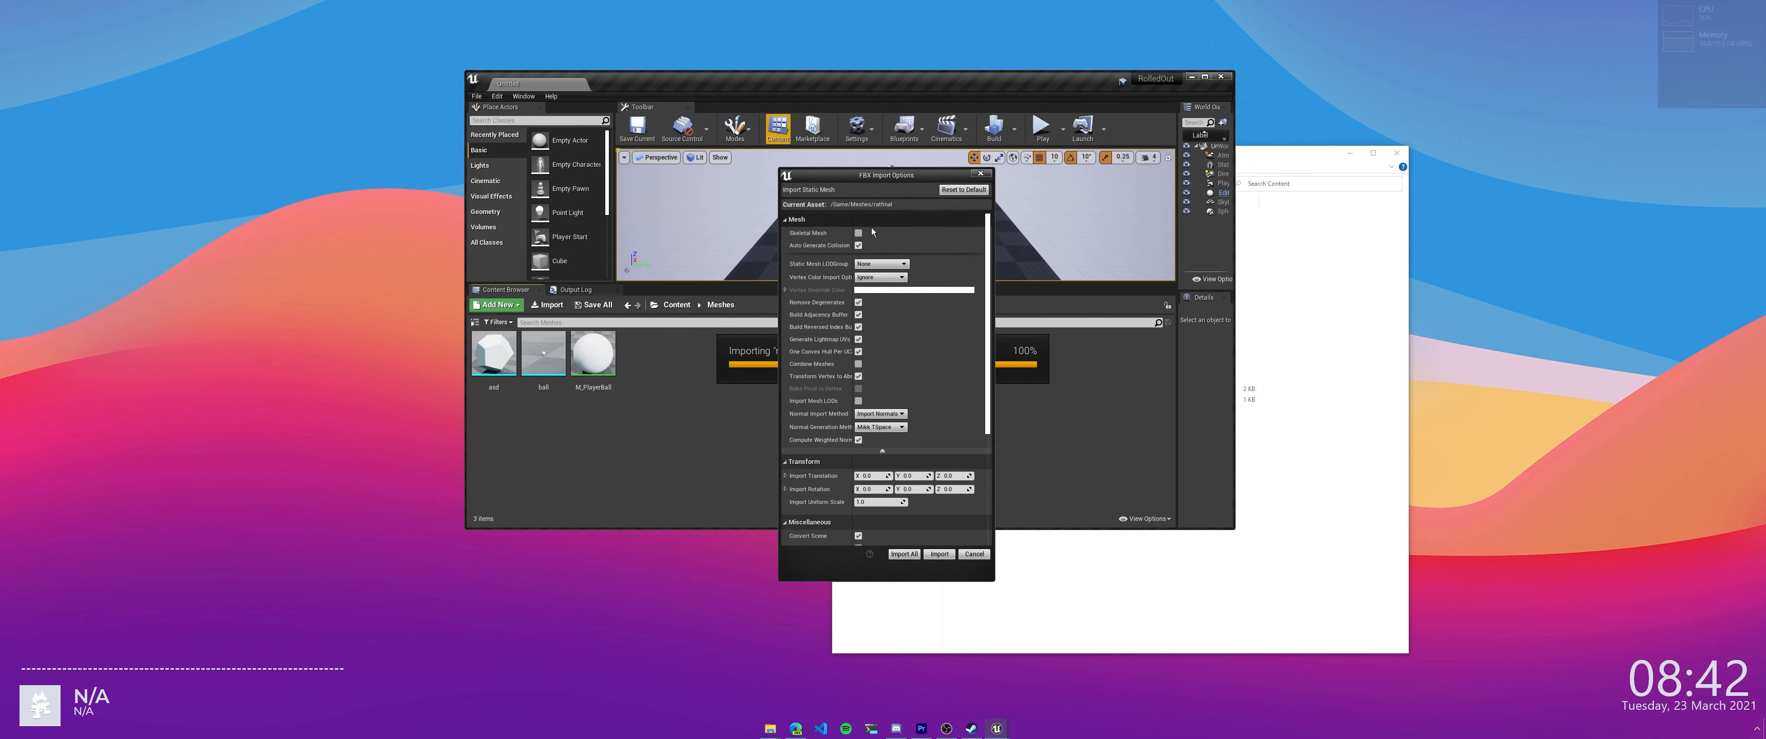
Enable Skeletal Mesh in the FBX import options, import the model, and close the import message log
{"action": "left_click", "coordinate": [859, 234]}
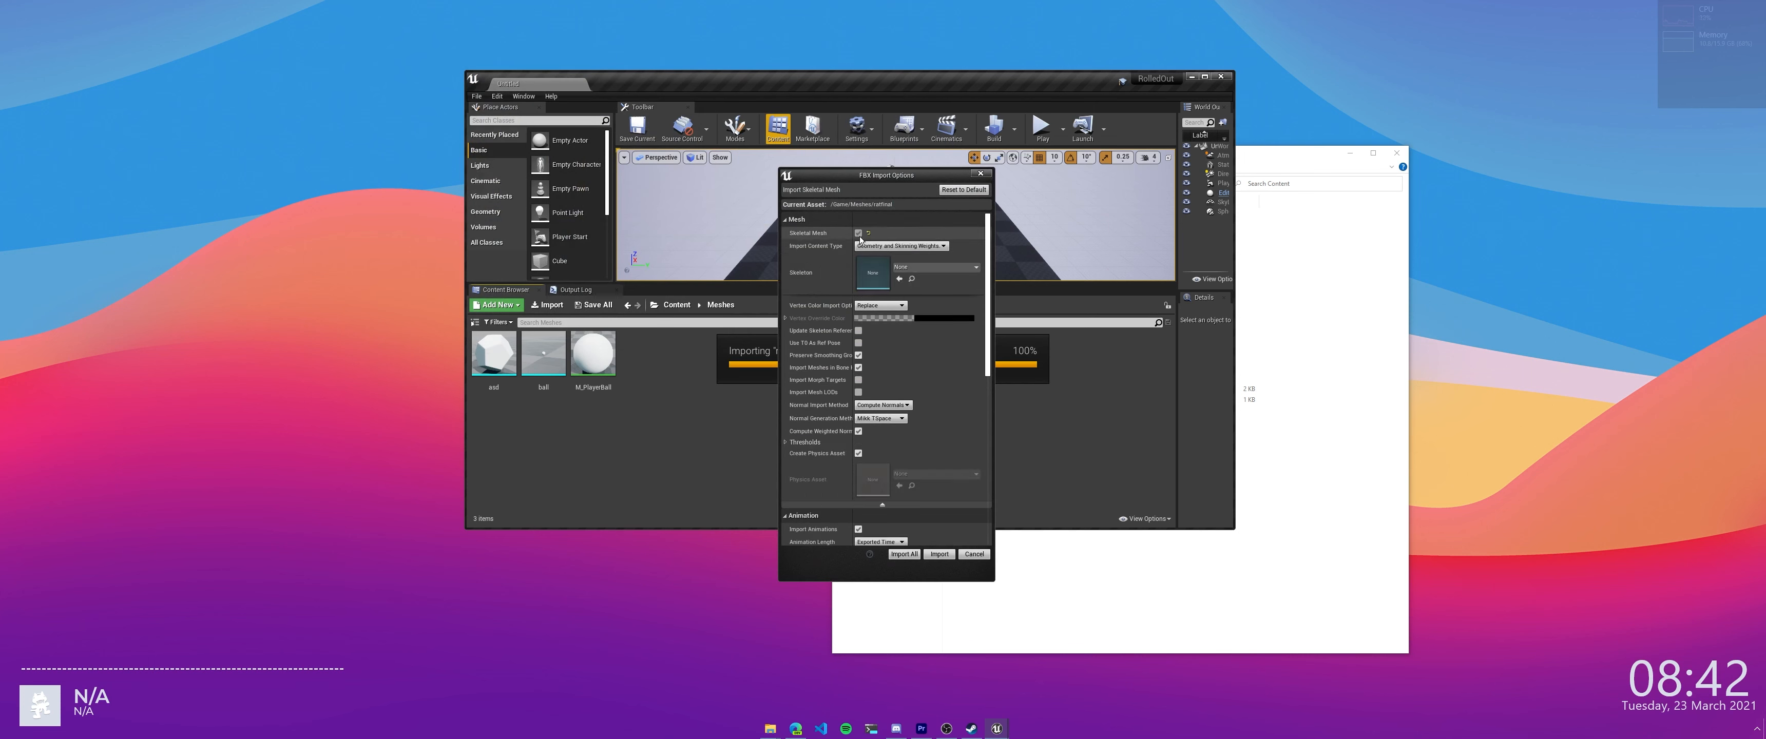
{"action": "left_click", "coordinate": [858, 234]}
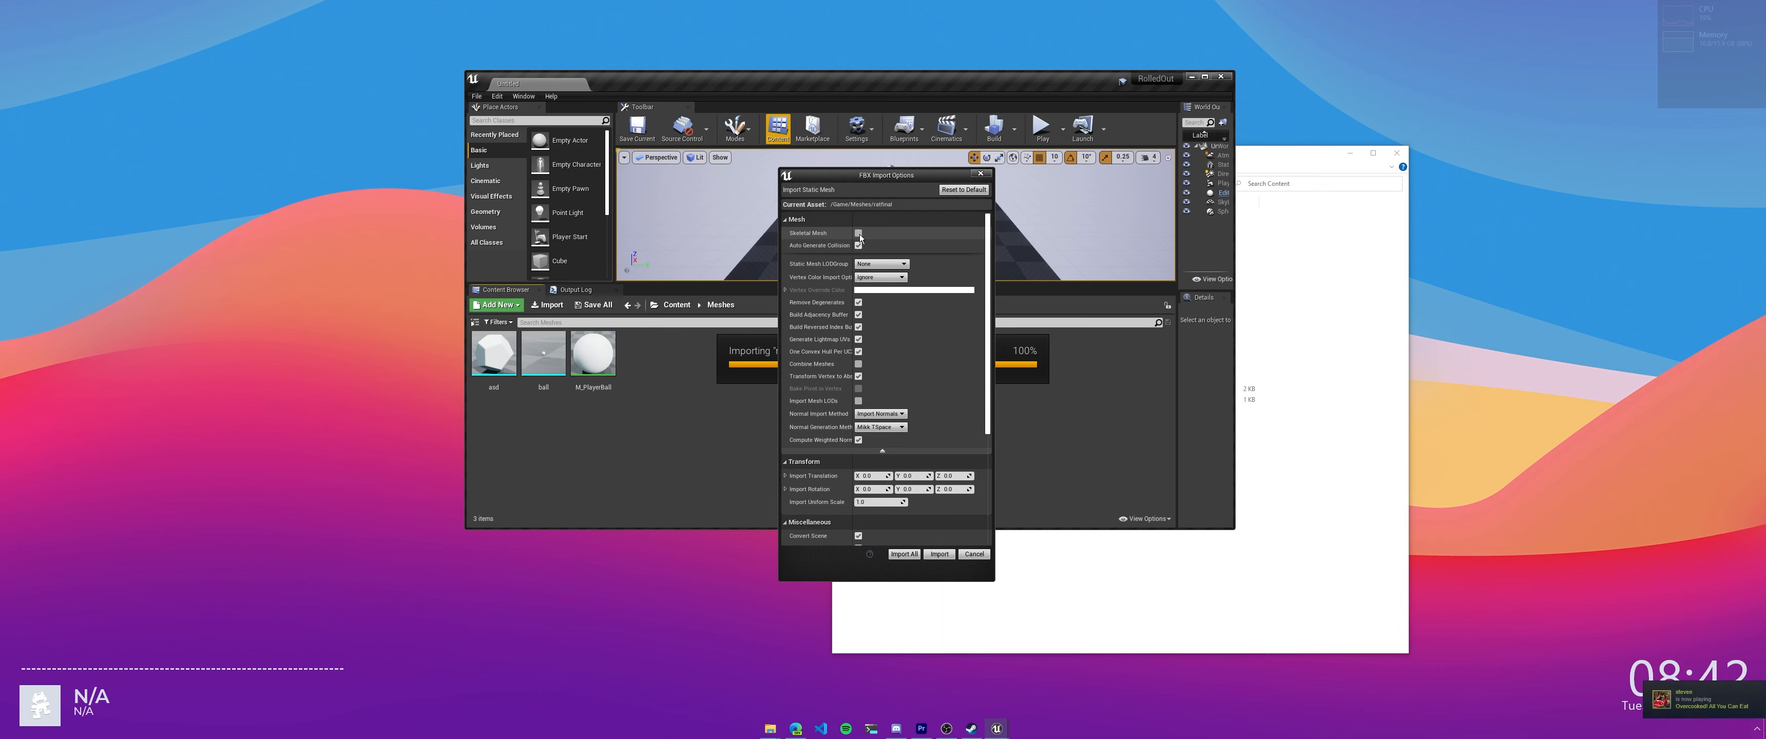
{"action": "left_click", "coordinate": [858, 234]}
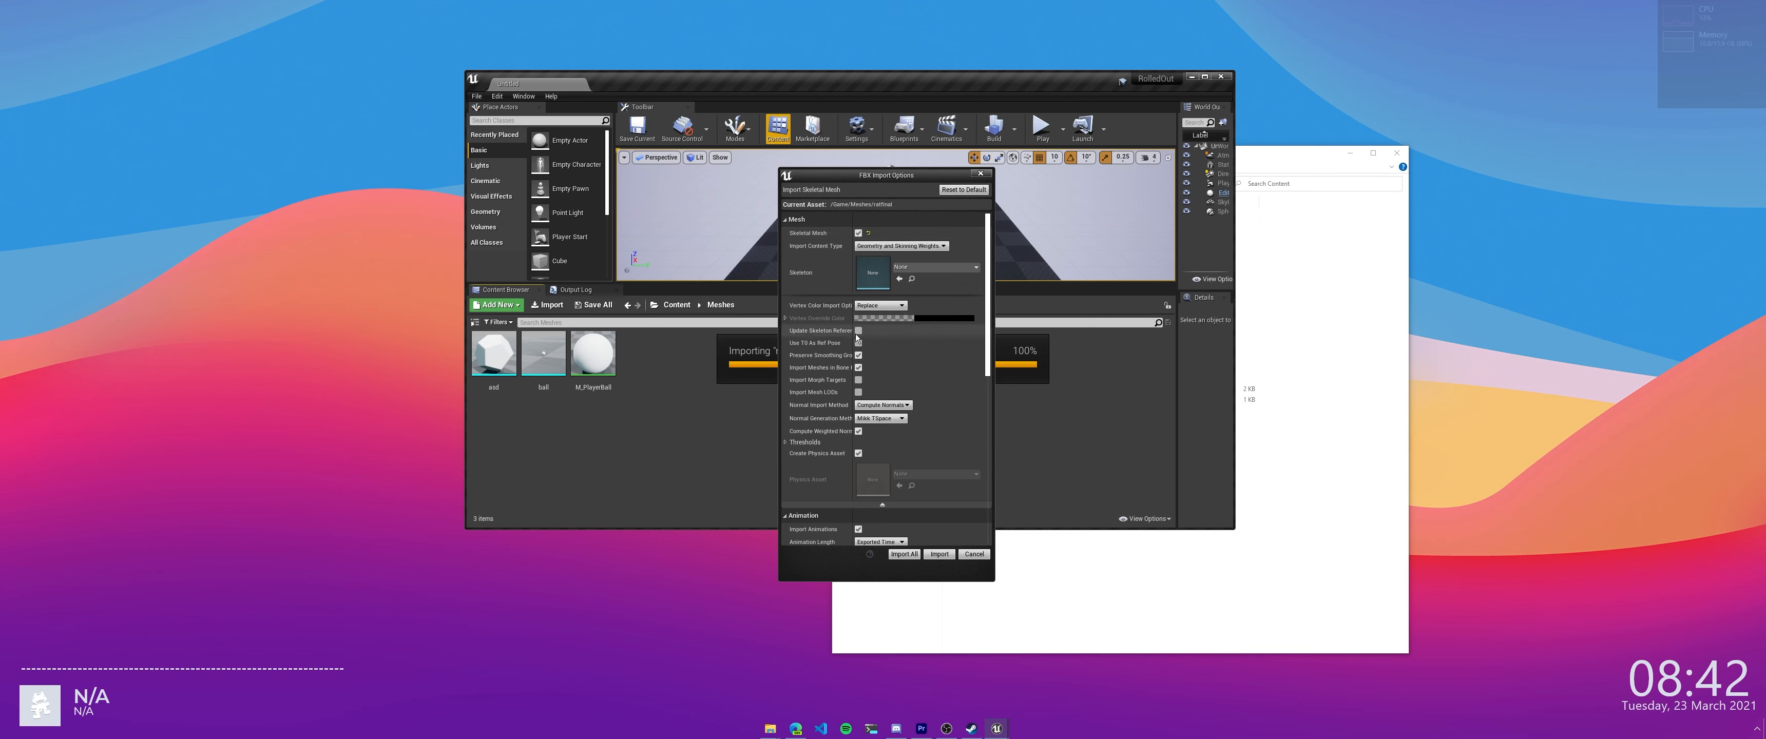
{"action": "scroll", "coordinate": [910, 354], "scroll_direction": "down", "scroll_amount": 2}
{"action": "scroll", "coordinate": [910, 354], "scroll_direction": "down", "scroll_amount": 4}
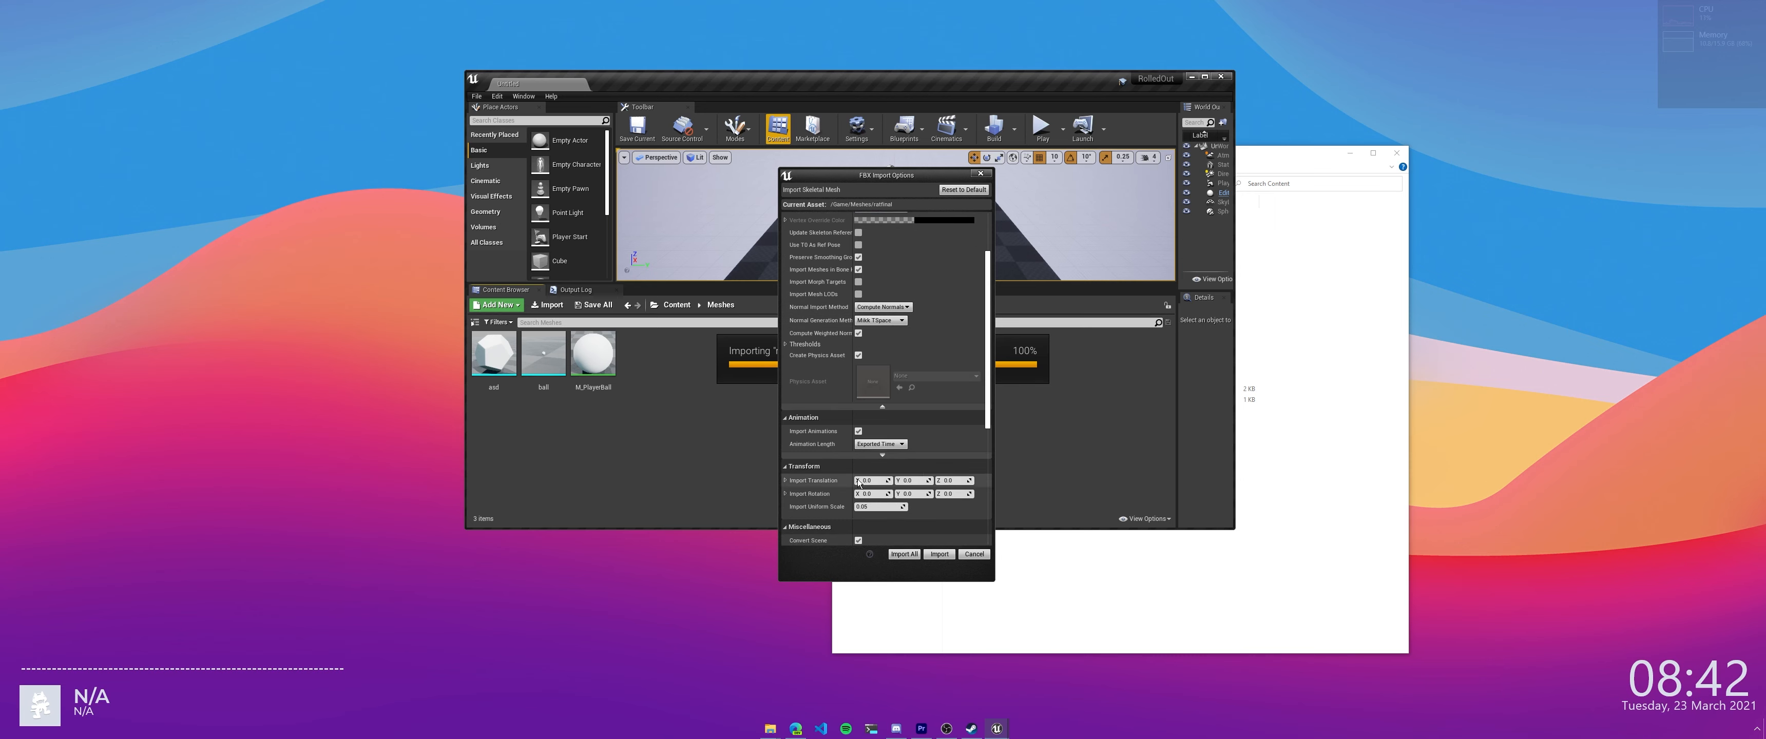
{"action": "scroll", "coordinate": [878, 465], "scroll_direction": "down", "scroll_amount": 12}
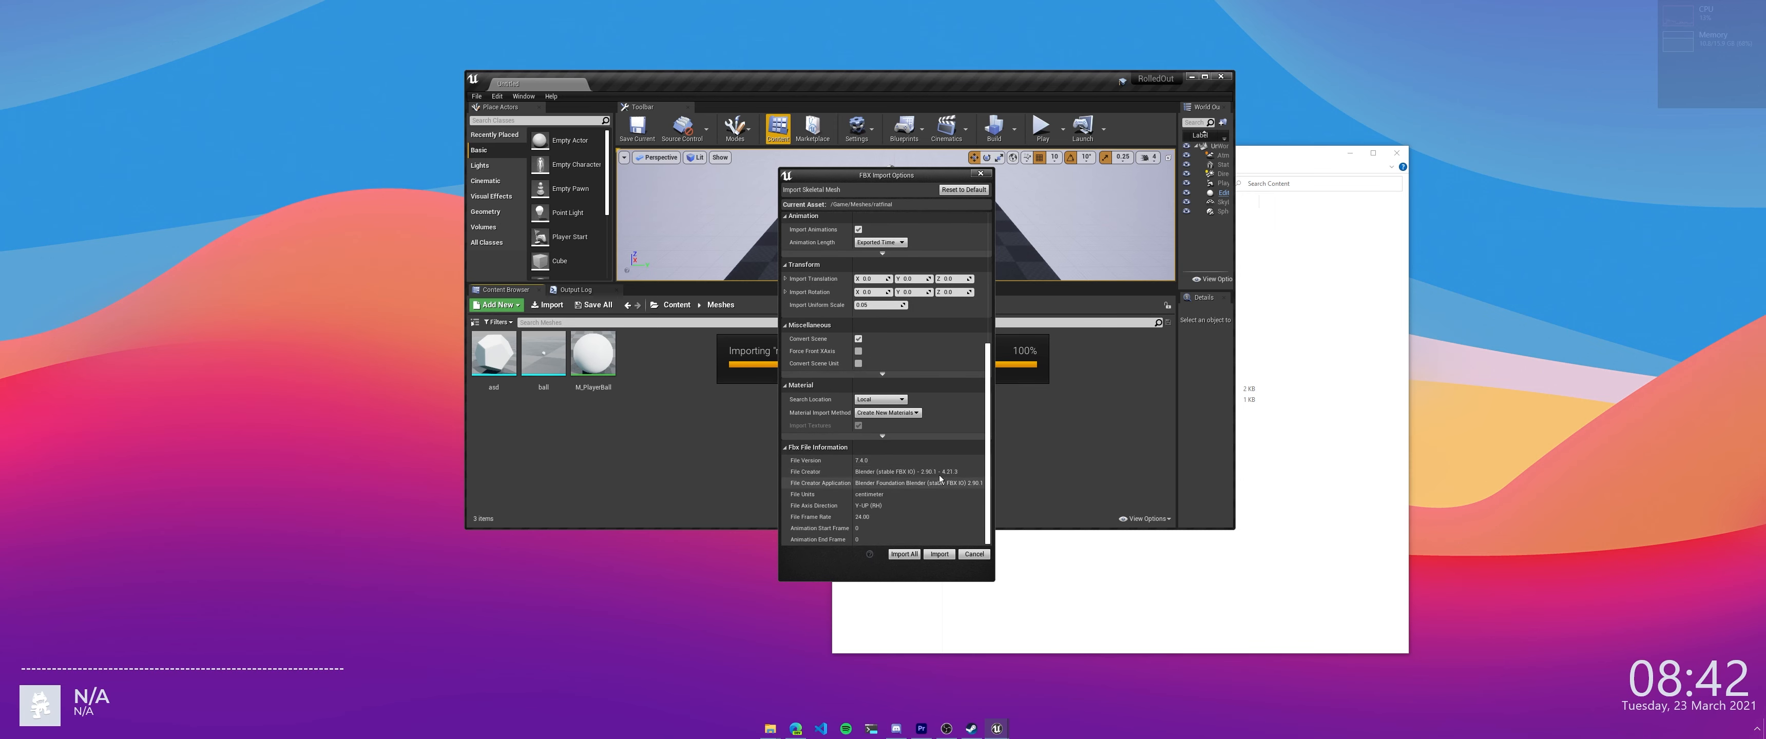
{"action": "left_click", "coordinate": [934, 555]}
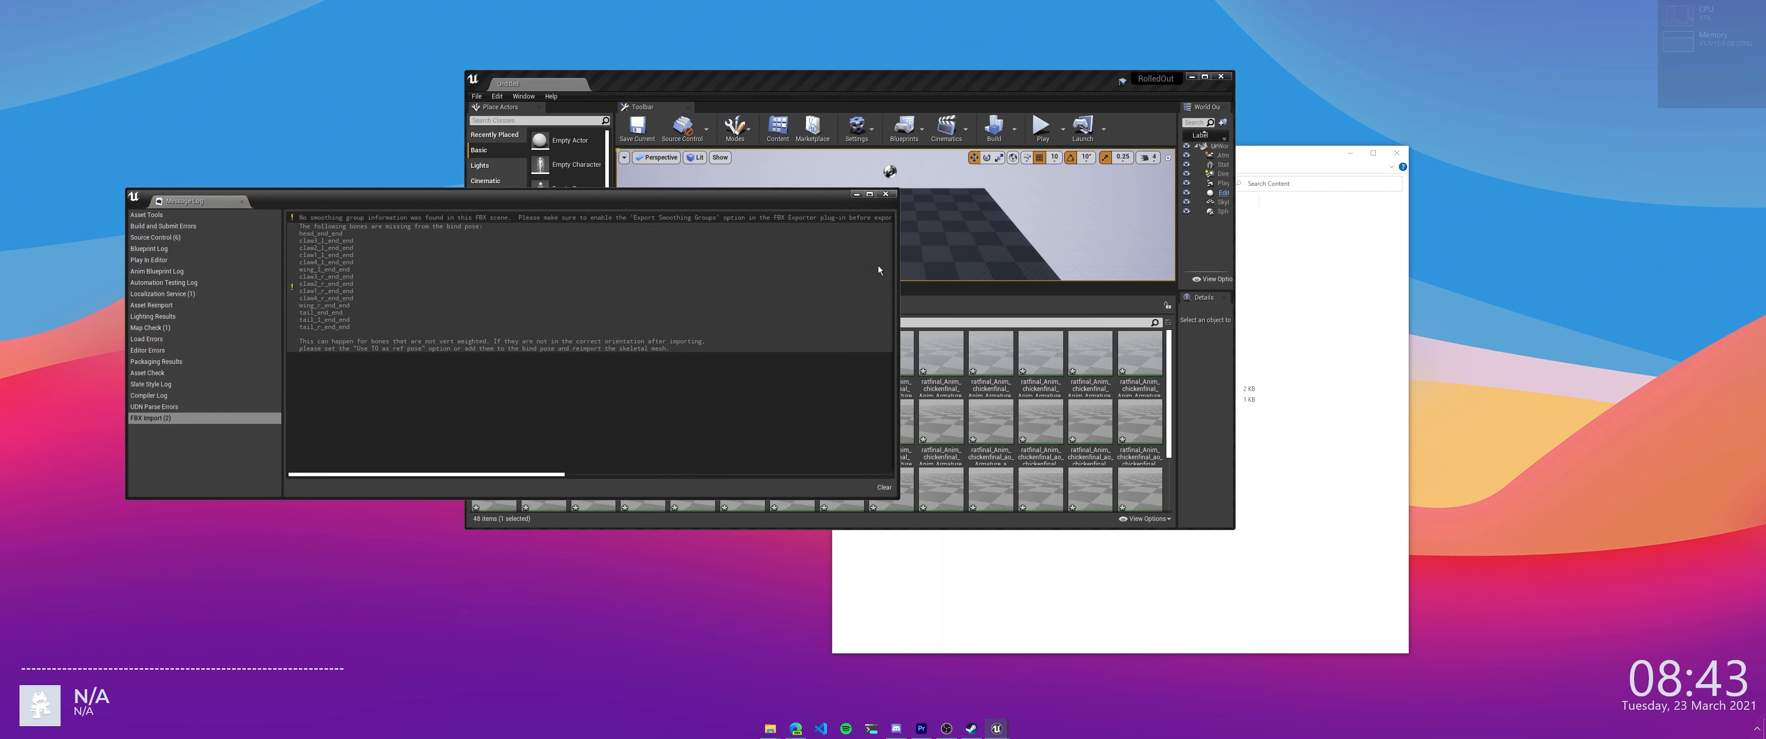
{"action": "left_click", "coordinate": [885, 194]}
Delete the range of imported ratfinal animation sequences from the third asset in the second row through the final victory animation
{"action": "scroll", "coordinate": [815, 418], "scroll_direction": "down", "scroll_amount": 1}
{"action": "scroll", "coordinate": [816, 418], "scroll_direction": "up", "scroll_amount": 1}
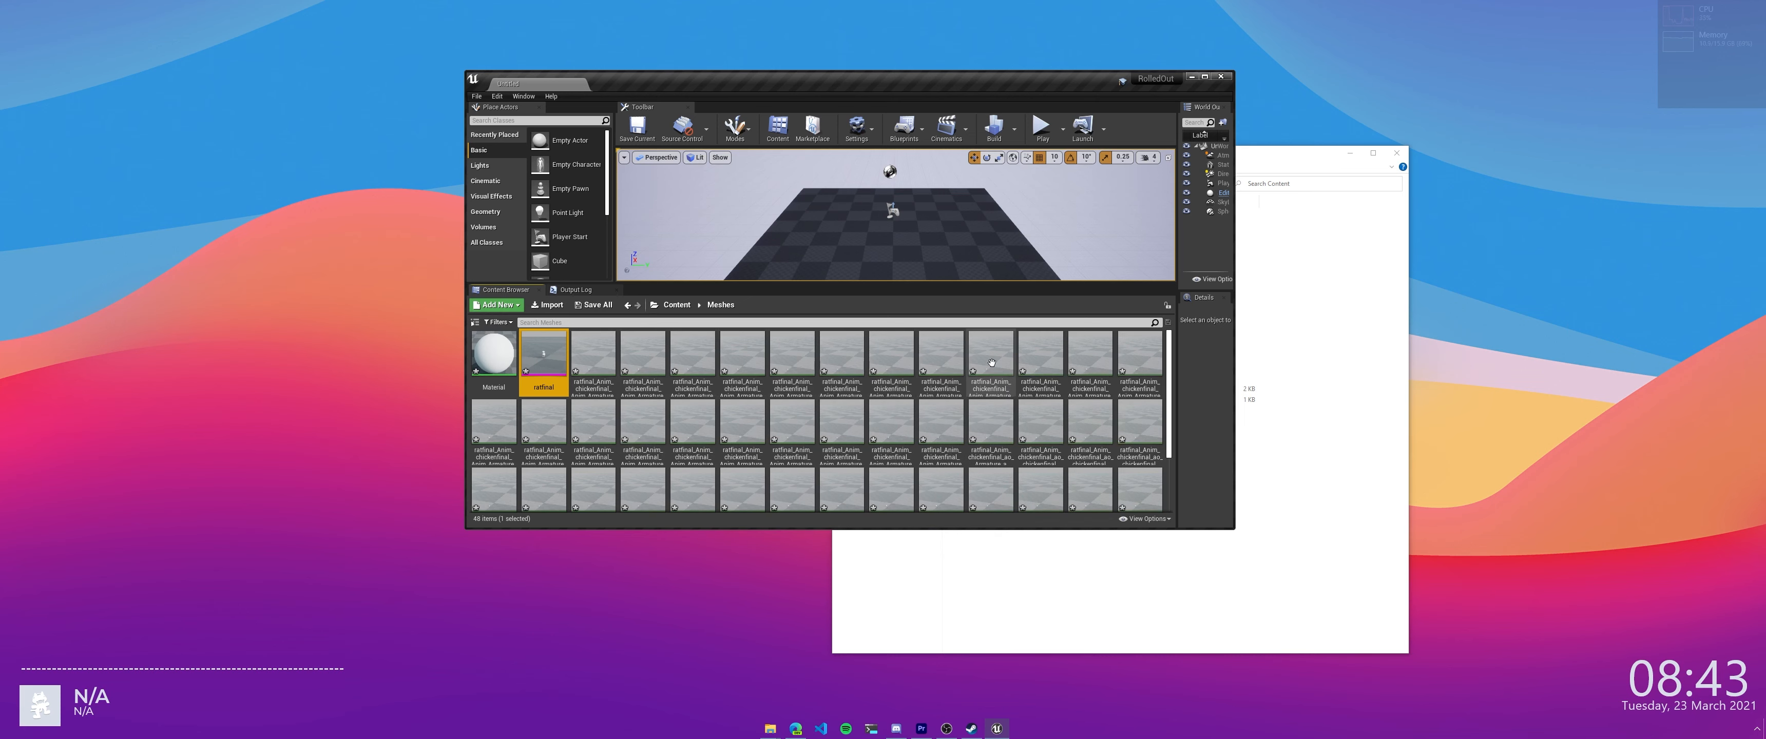
{"action": "left_click", "coordinate": [579, 432]}
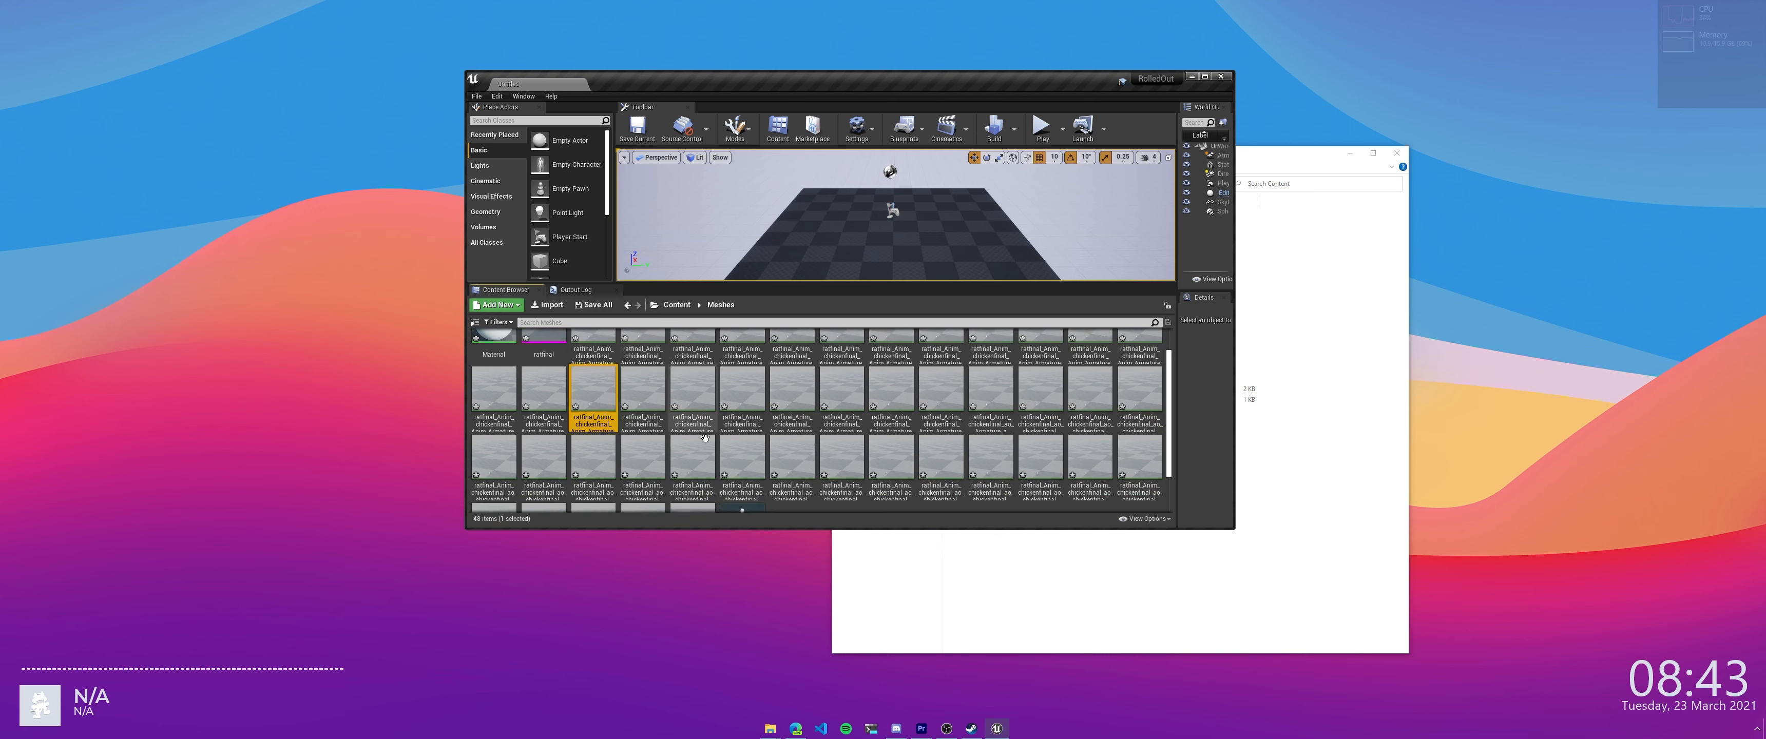
{"action": "scroll", "coordinate": [658, 466], "scroll_direction": "down", "scroll_amount": 3}
{"action": "left_click", "coordinate": [635, 495], "text": "shift"}
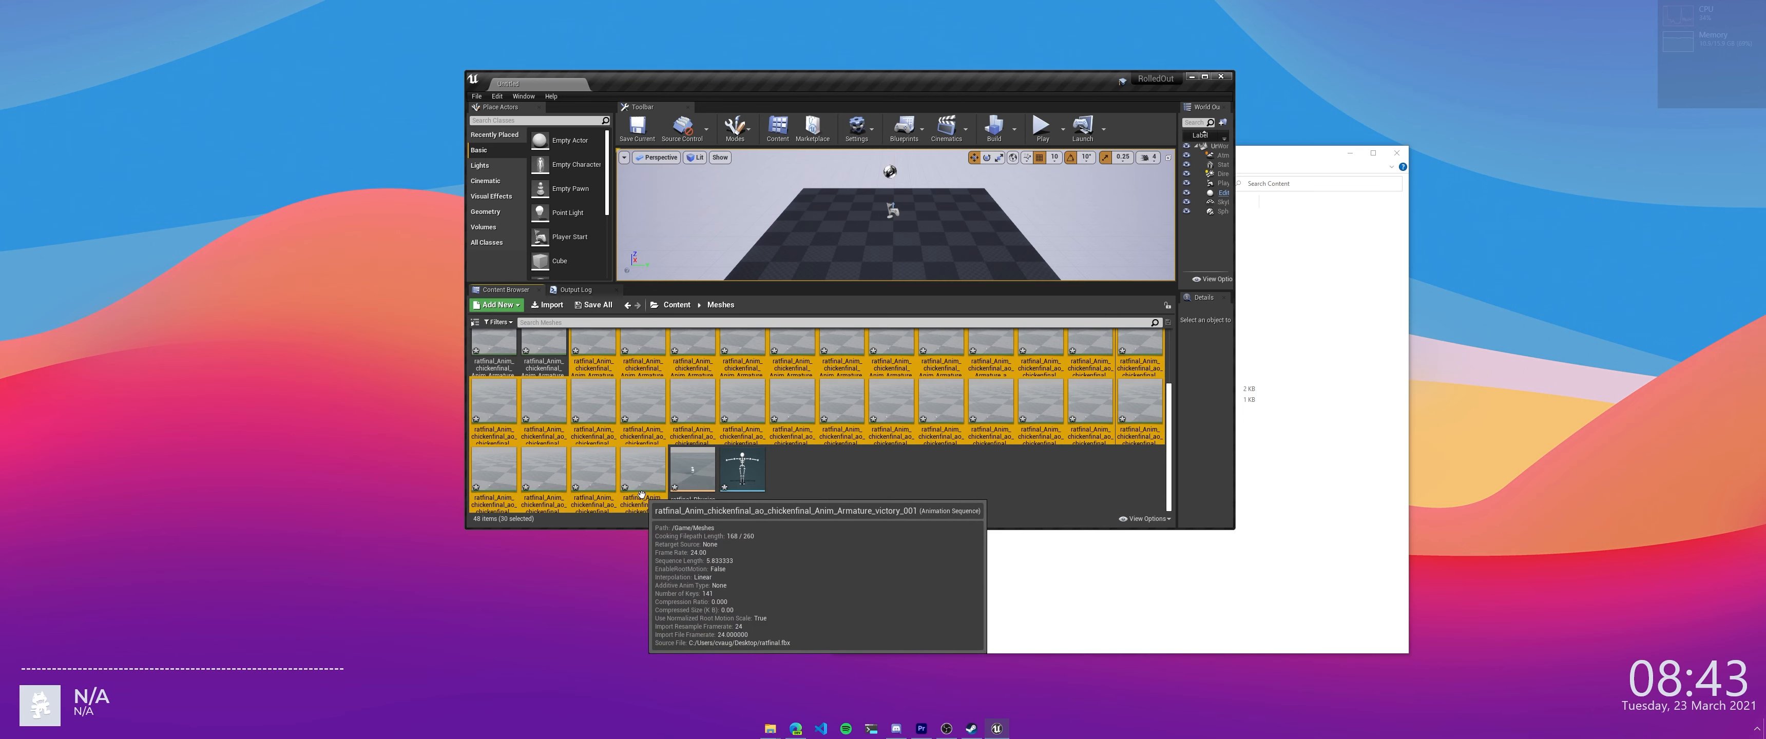
{"action": "key", "text": "Delete"}
{"action": "left_click", "coordinate": [809, 529]}
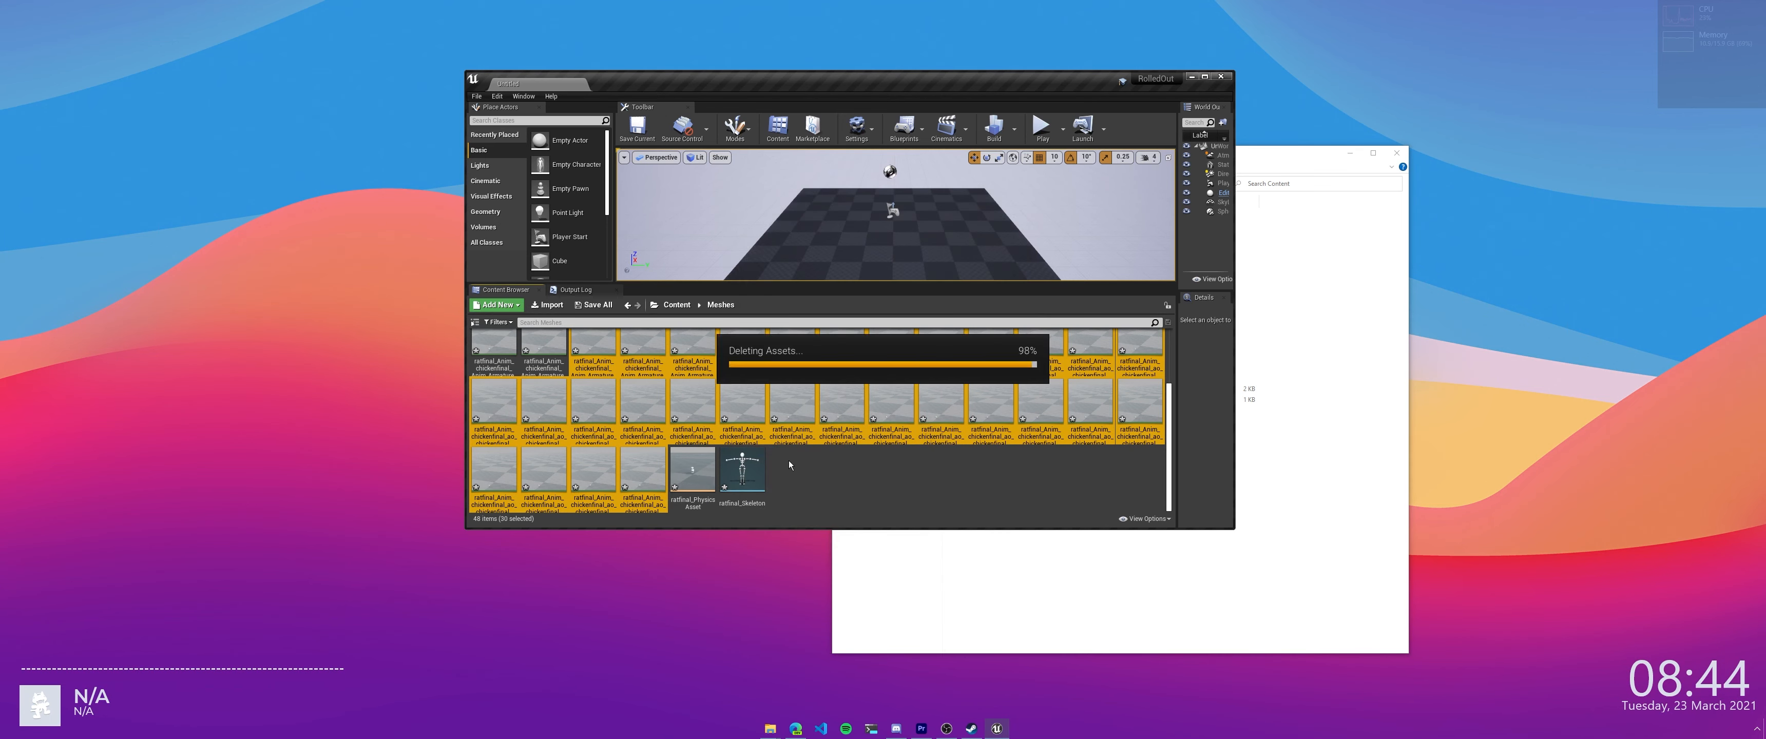
Examine the remaining imported assets in Meshes and the actions available for the ratfinal skeletal mesh
{"action": "left_click", "coordinate": [610, 354]}
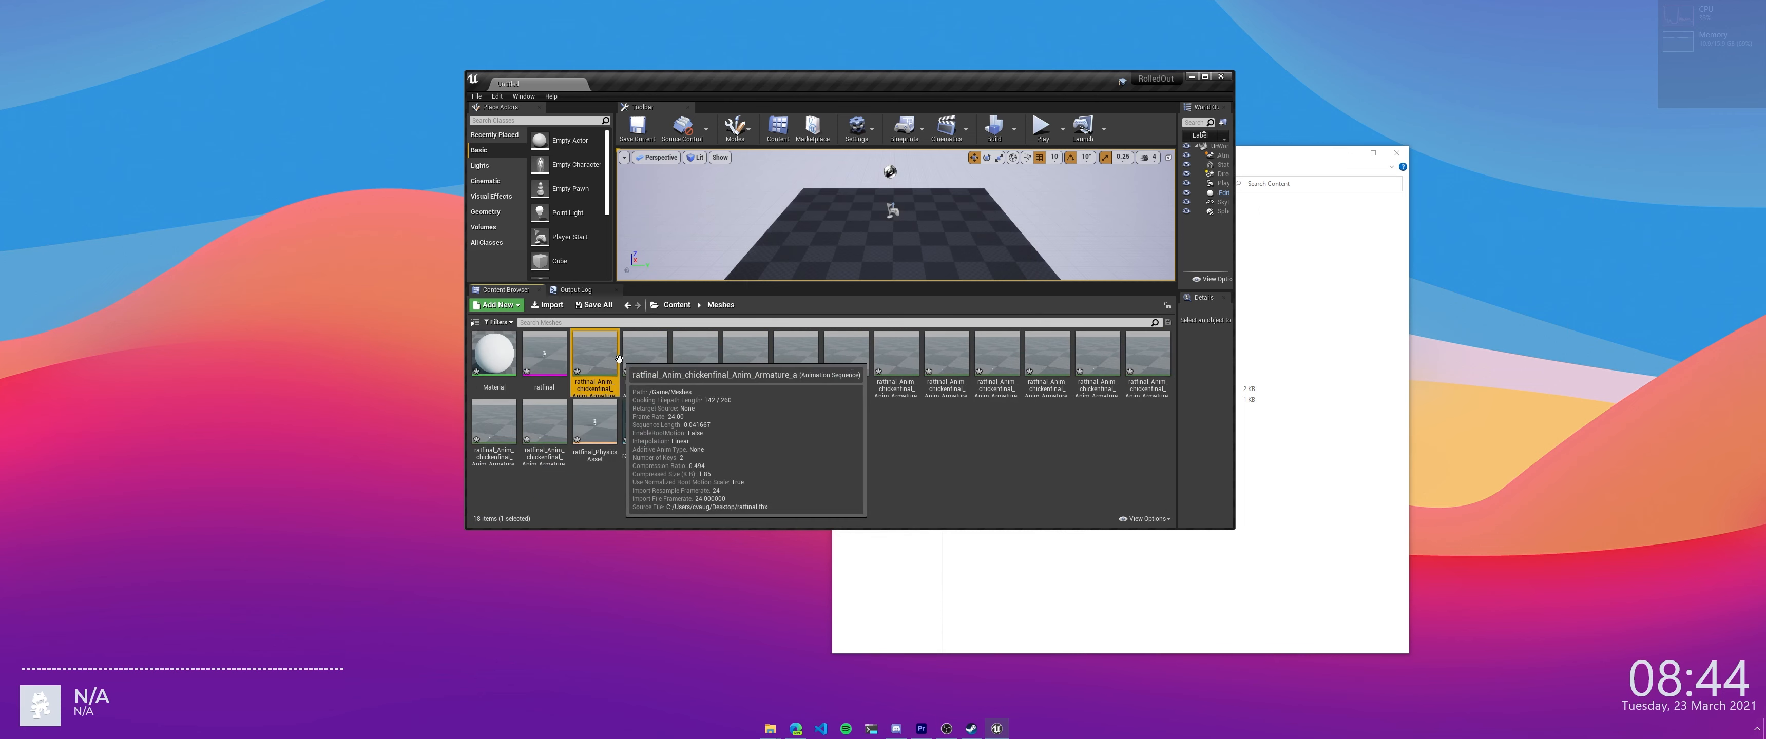
{"action": "left_click", "coordinate": [542, 436]}
{"action": "left_click", "coordinate": [543, 367]}
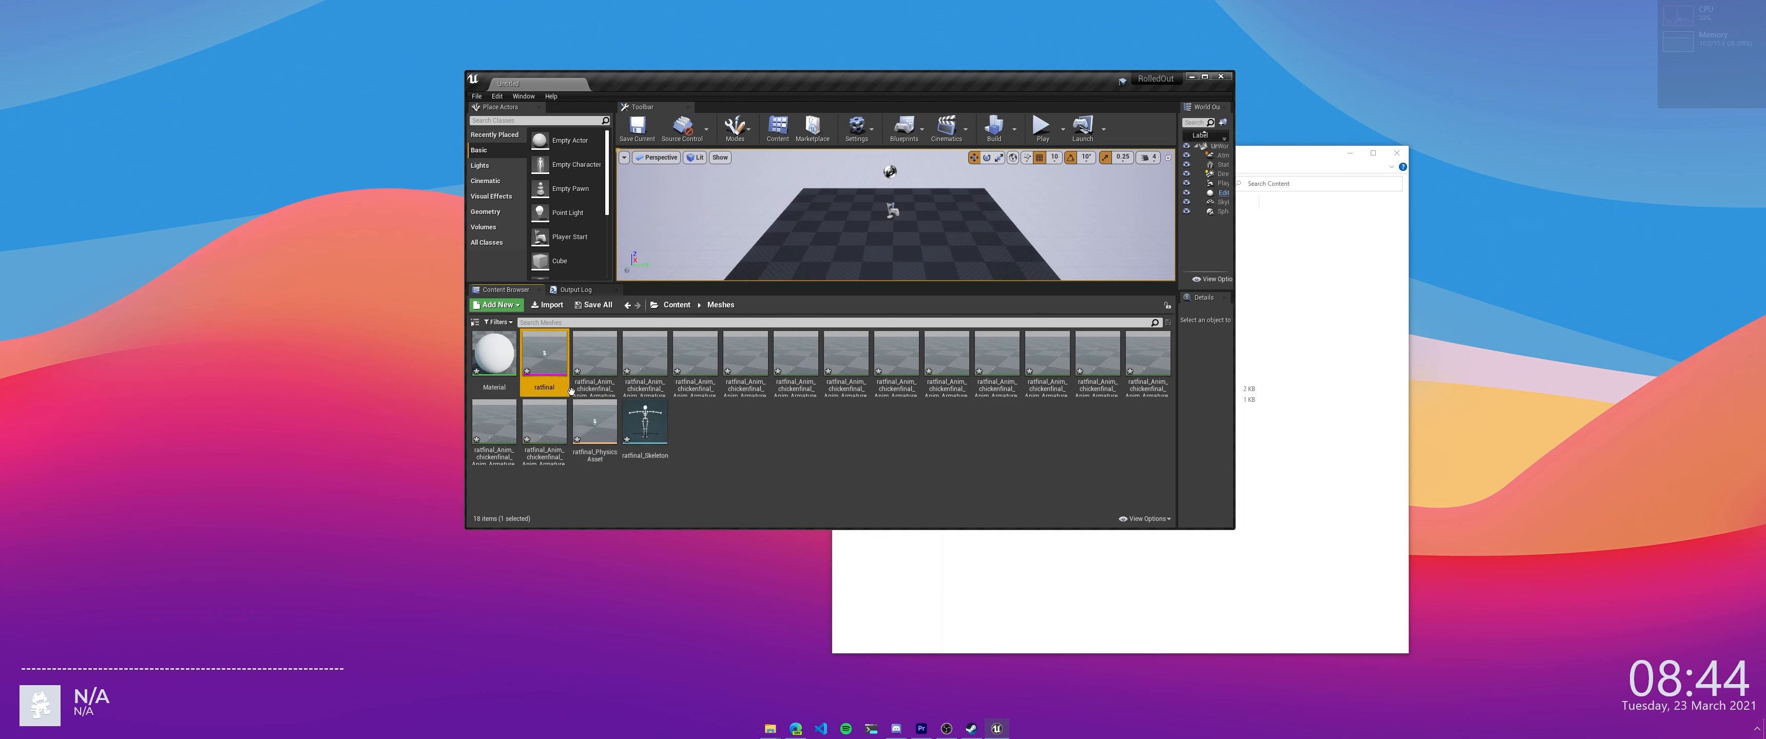
{"action": "left_click", "coordinate": [787, 458]}
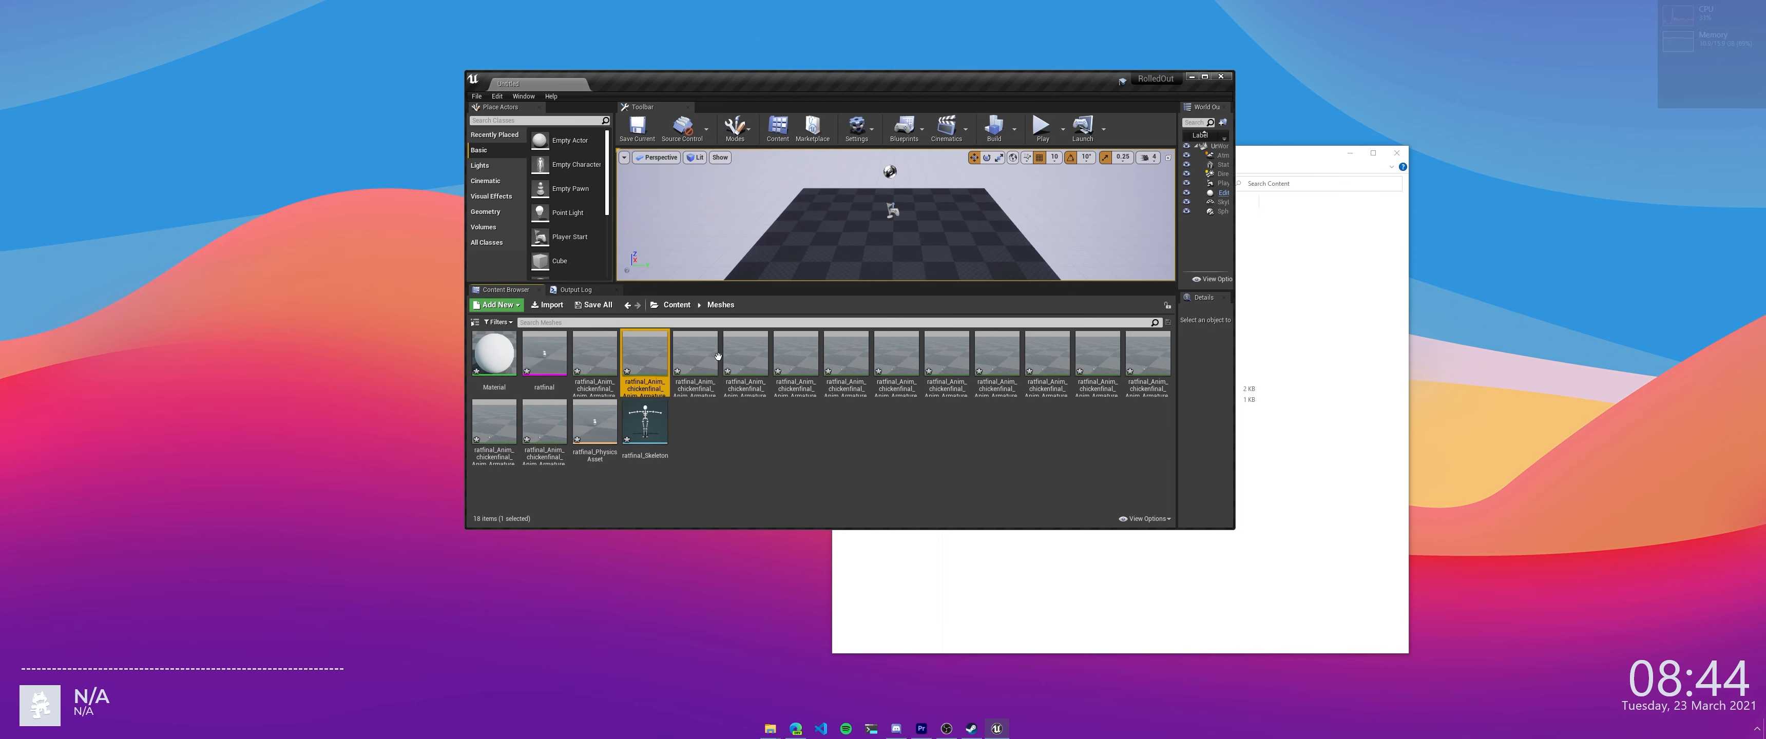
{"action": "left_click", "coordinate": [546, 372]}
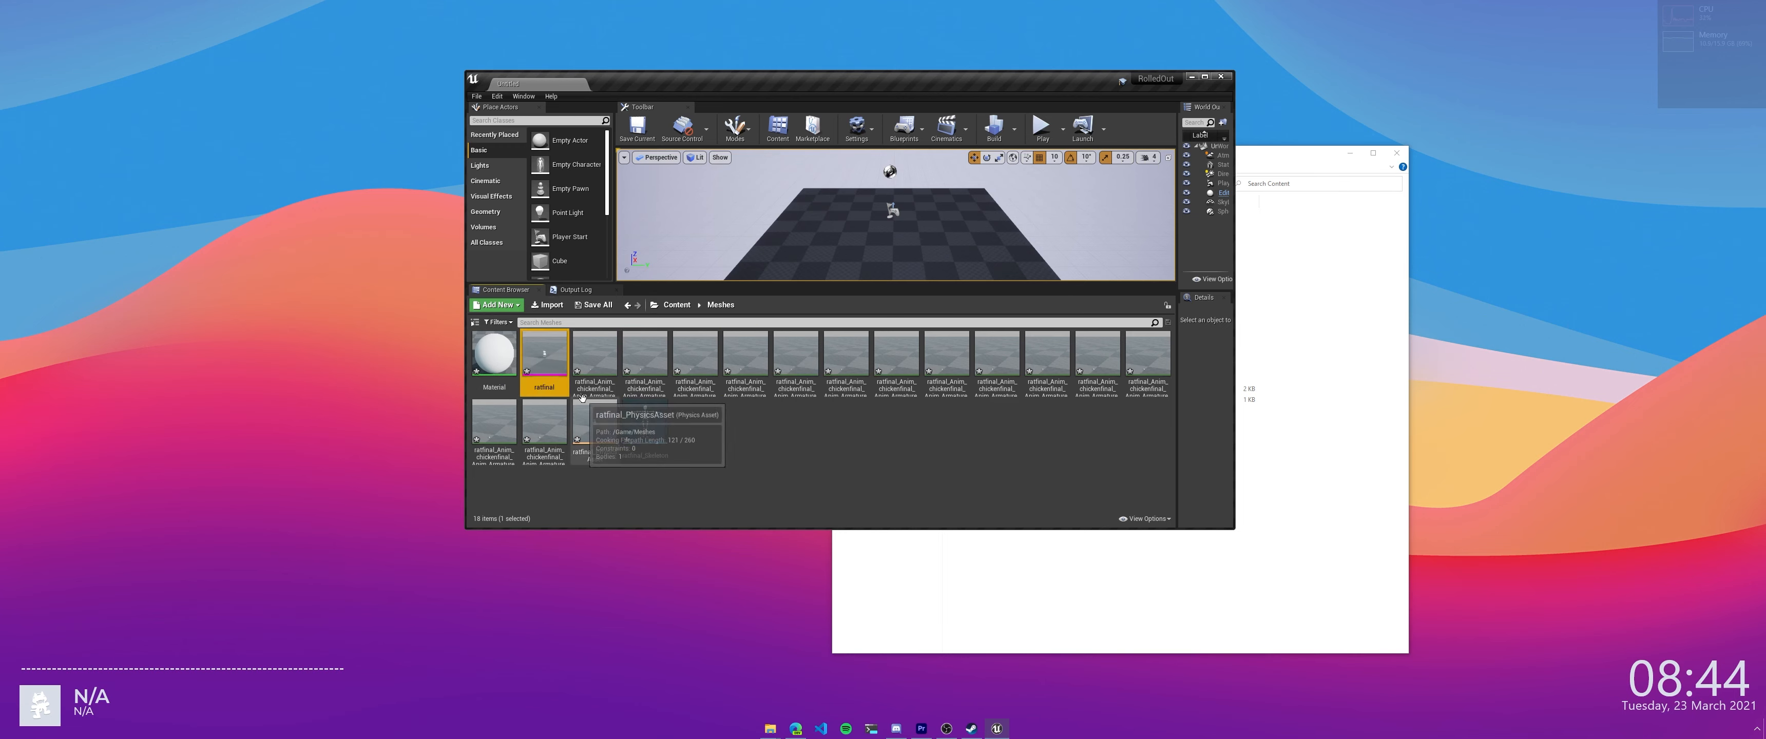
{"action": "right_click", "coordinate": [546, 367]}
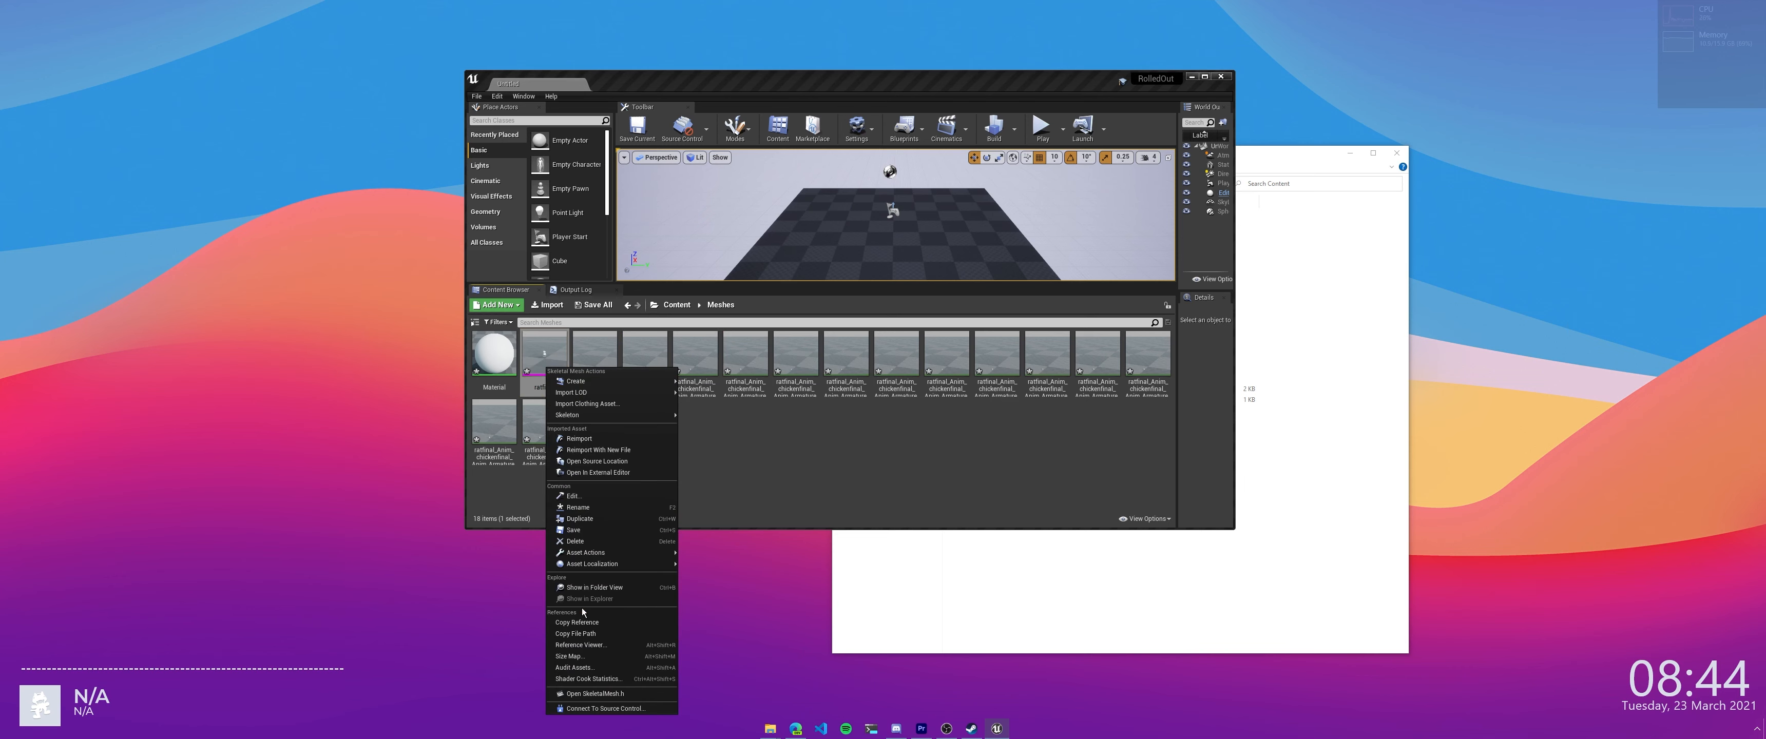
{"action": "left_click", "coordinate": [537, 347]}
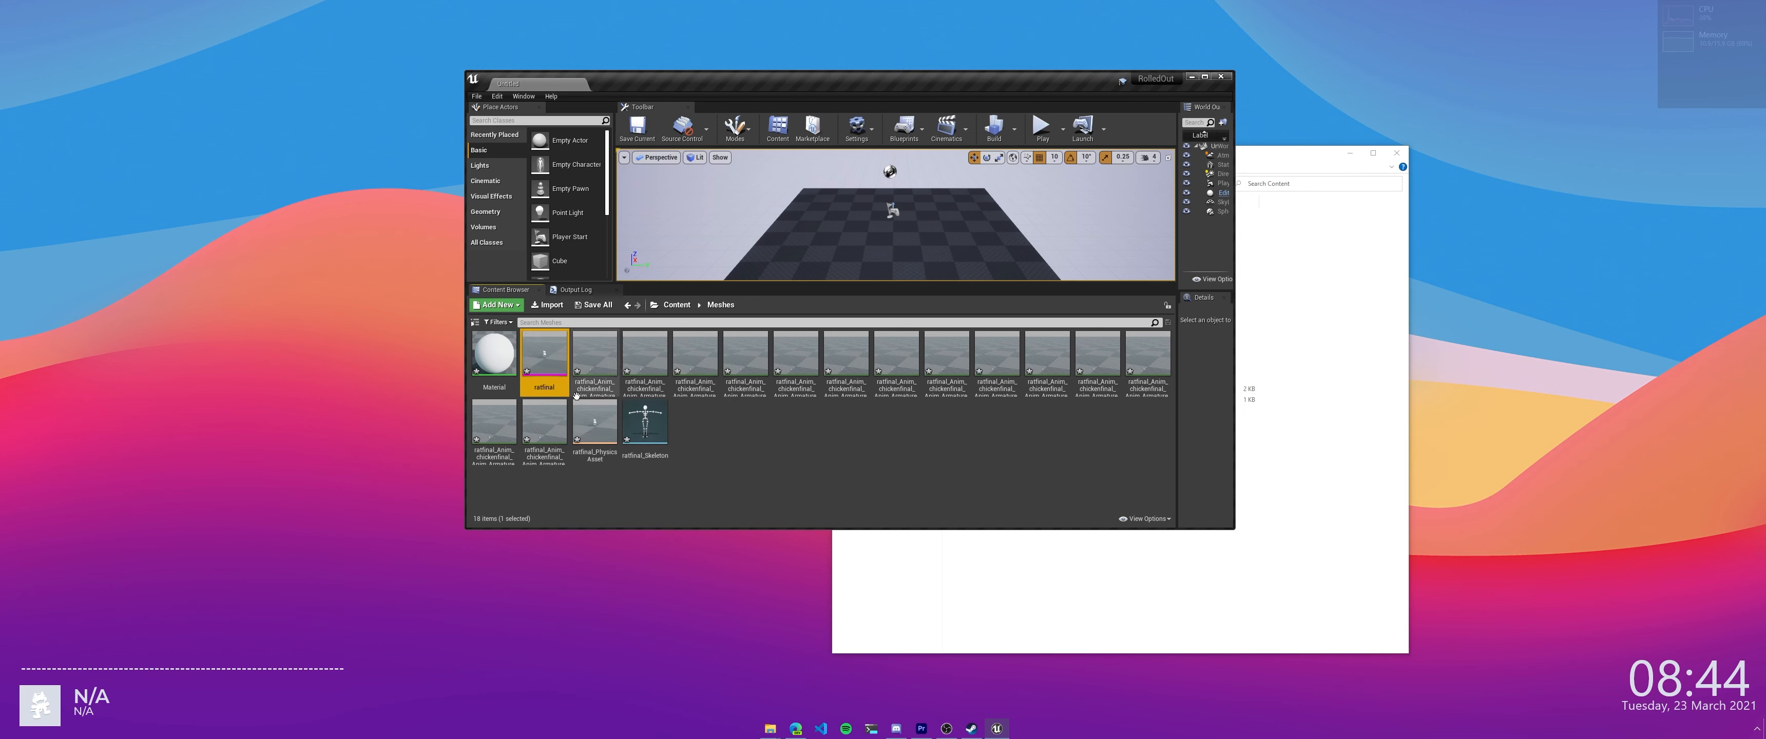
Switch to File Explorer and open the Meshes folder inside the installed game's Content folder, beside the Unreal editor
{"action": "left_click", "coordinate": [718, 468]}
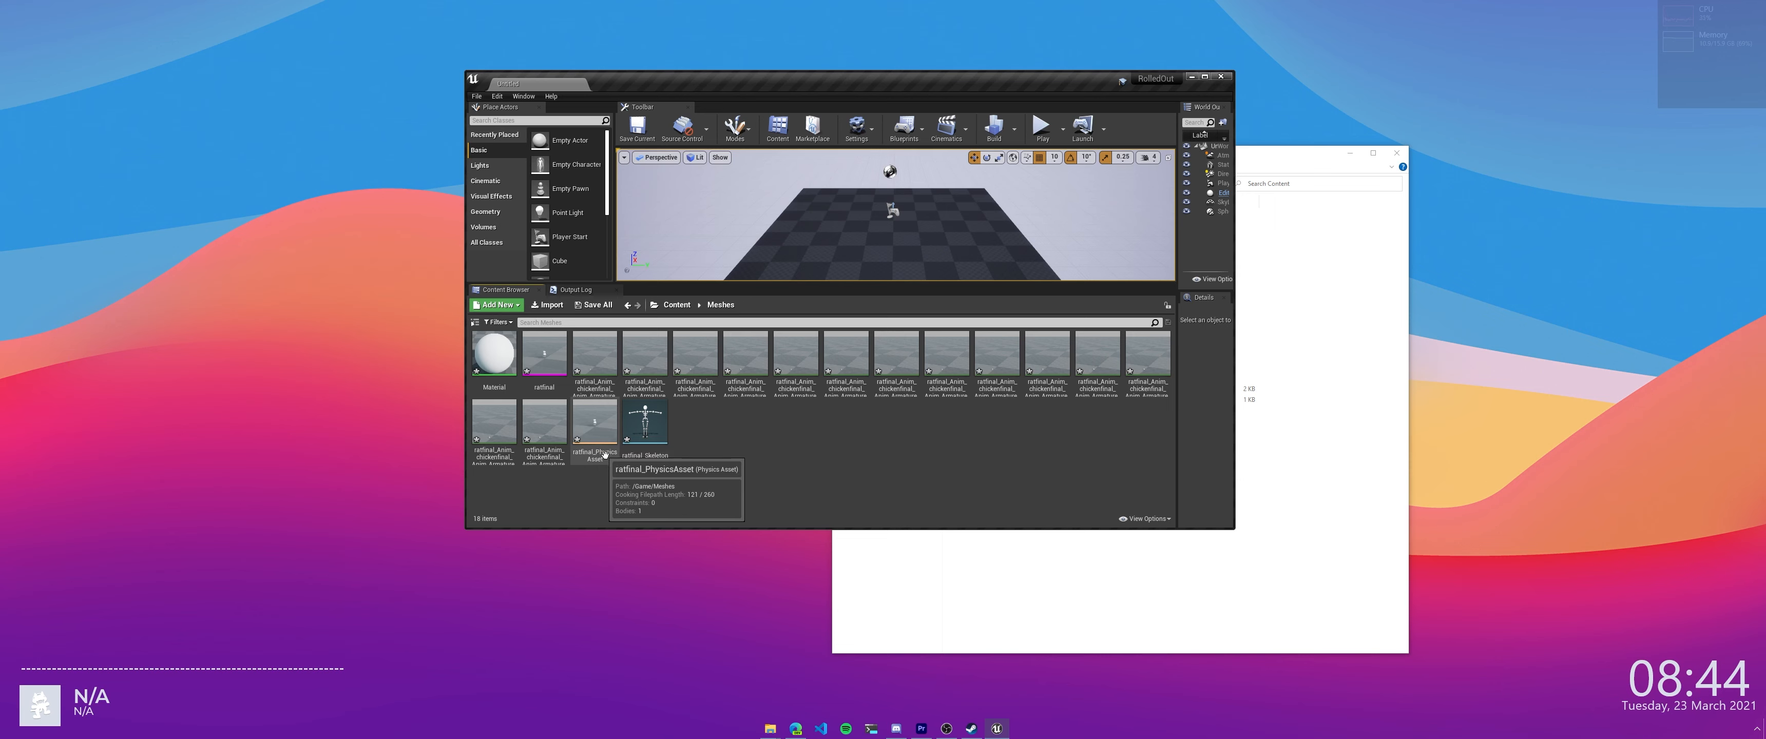
{"action": "left_click", "coordinate": [1307, 291]}
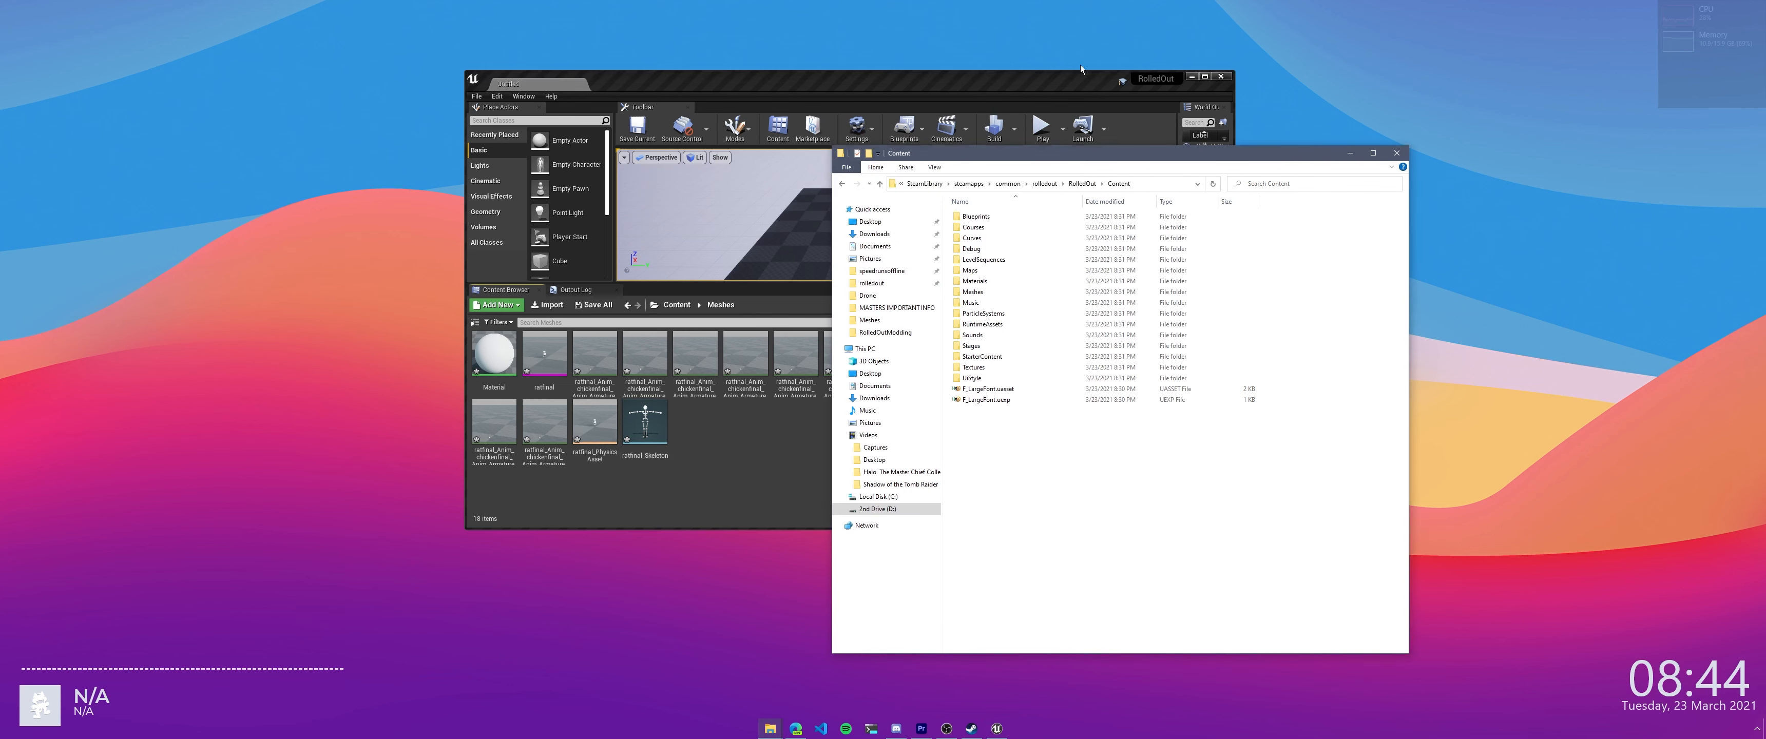
{"action": "left_click_drag", "start_coordinate": [1057, 153], "coordinate": [1293, 155]}
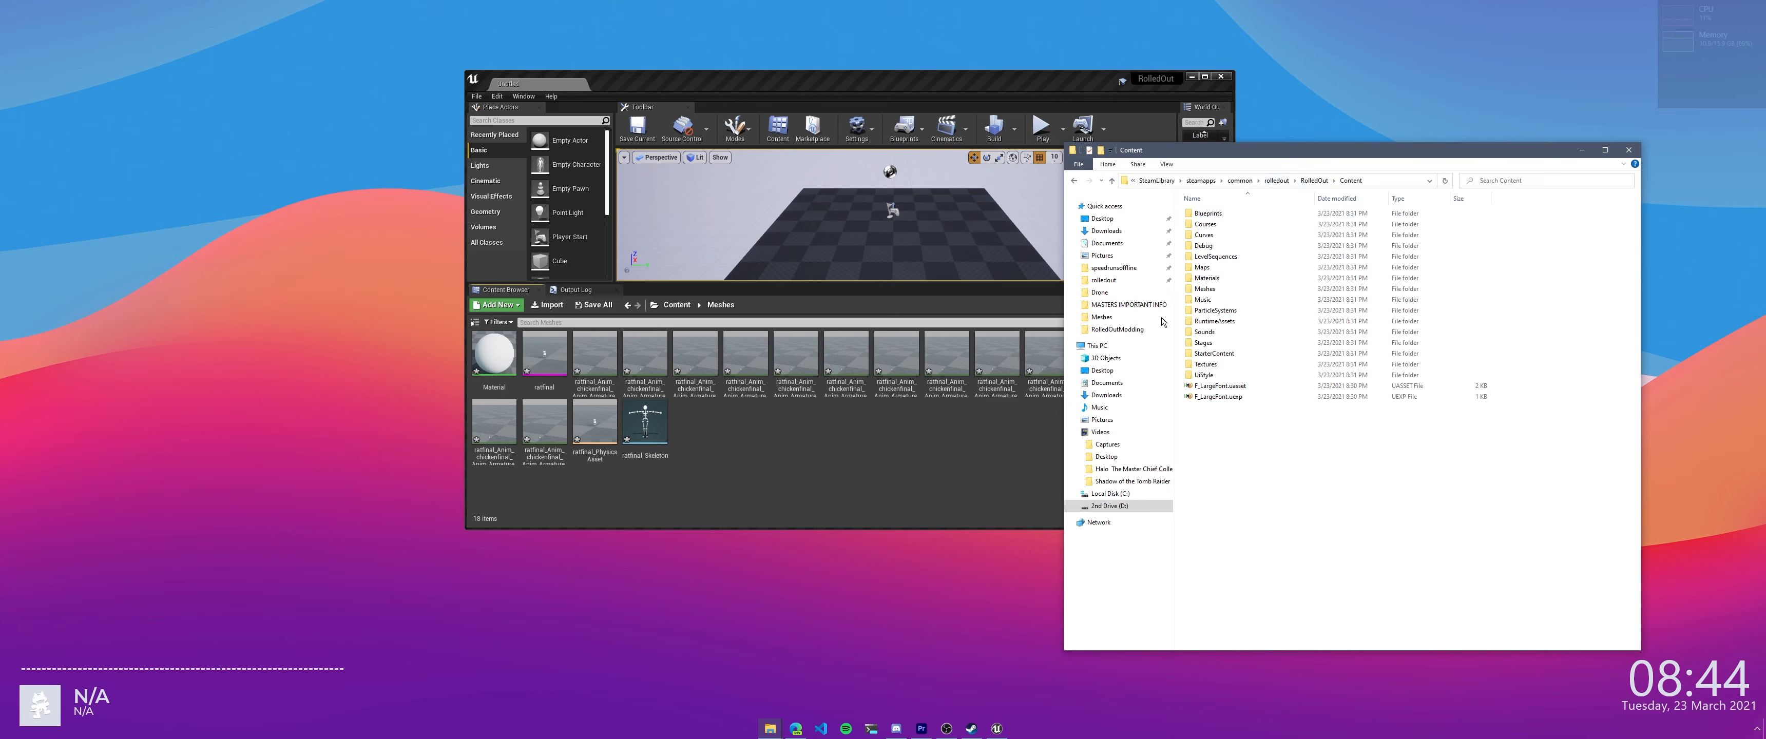
{"action": "double_click", "coordinate": [1223, 290]}
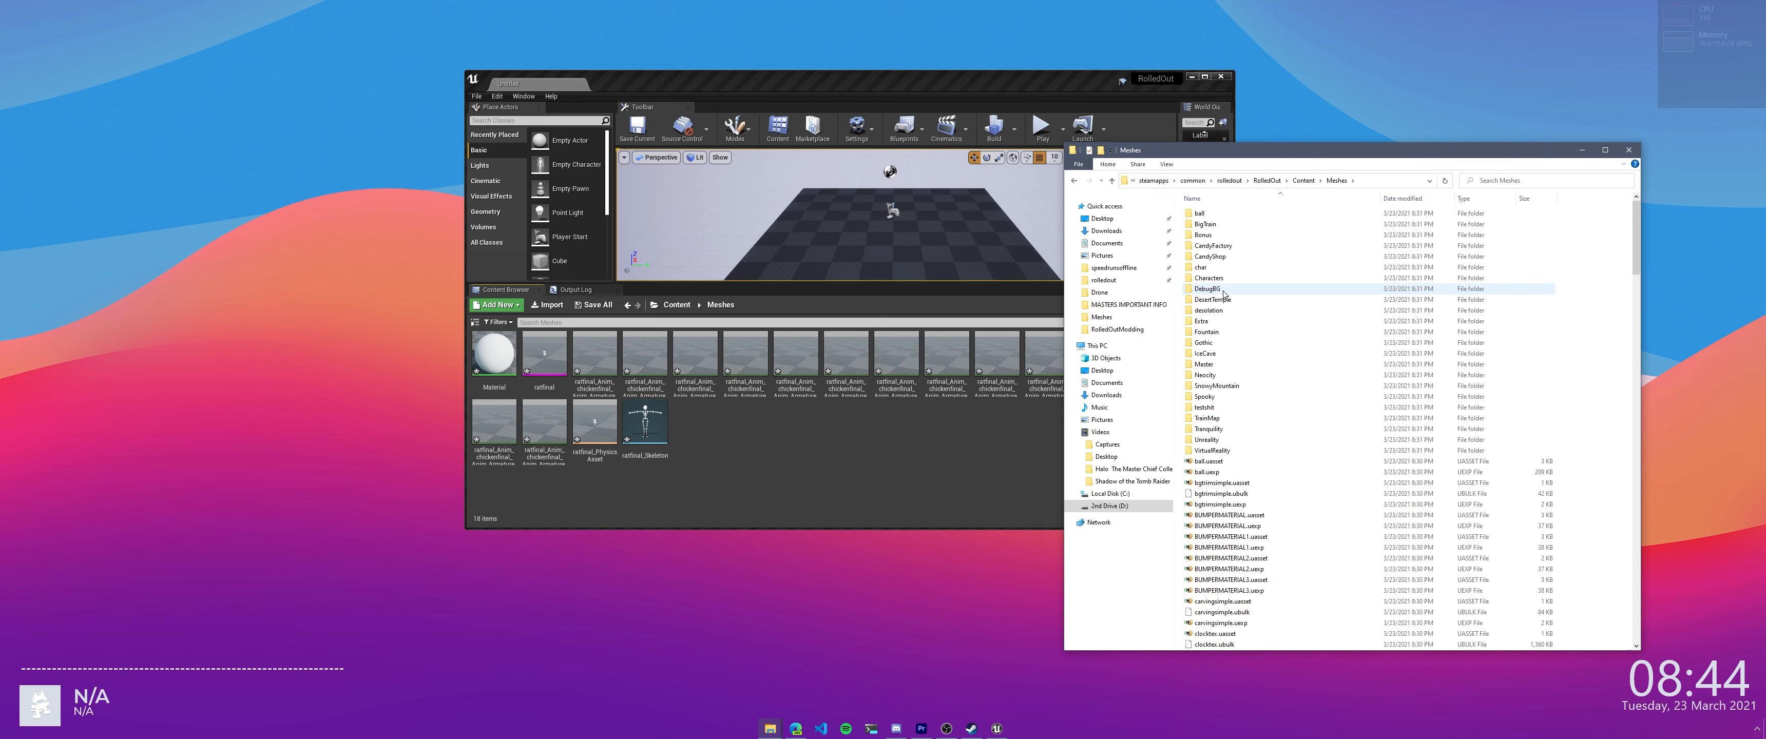
Examine the names of the original ratfinal mesh and animation files in the game's Meshes folder
{"action": "scroll", "coordinate": [1254, 308], "scroll_direction": "down", "scroll_amount": 20}
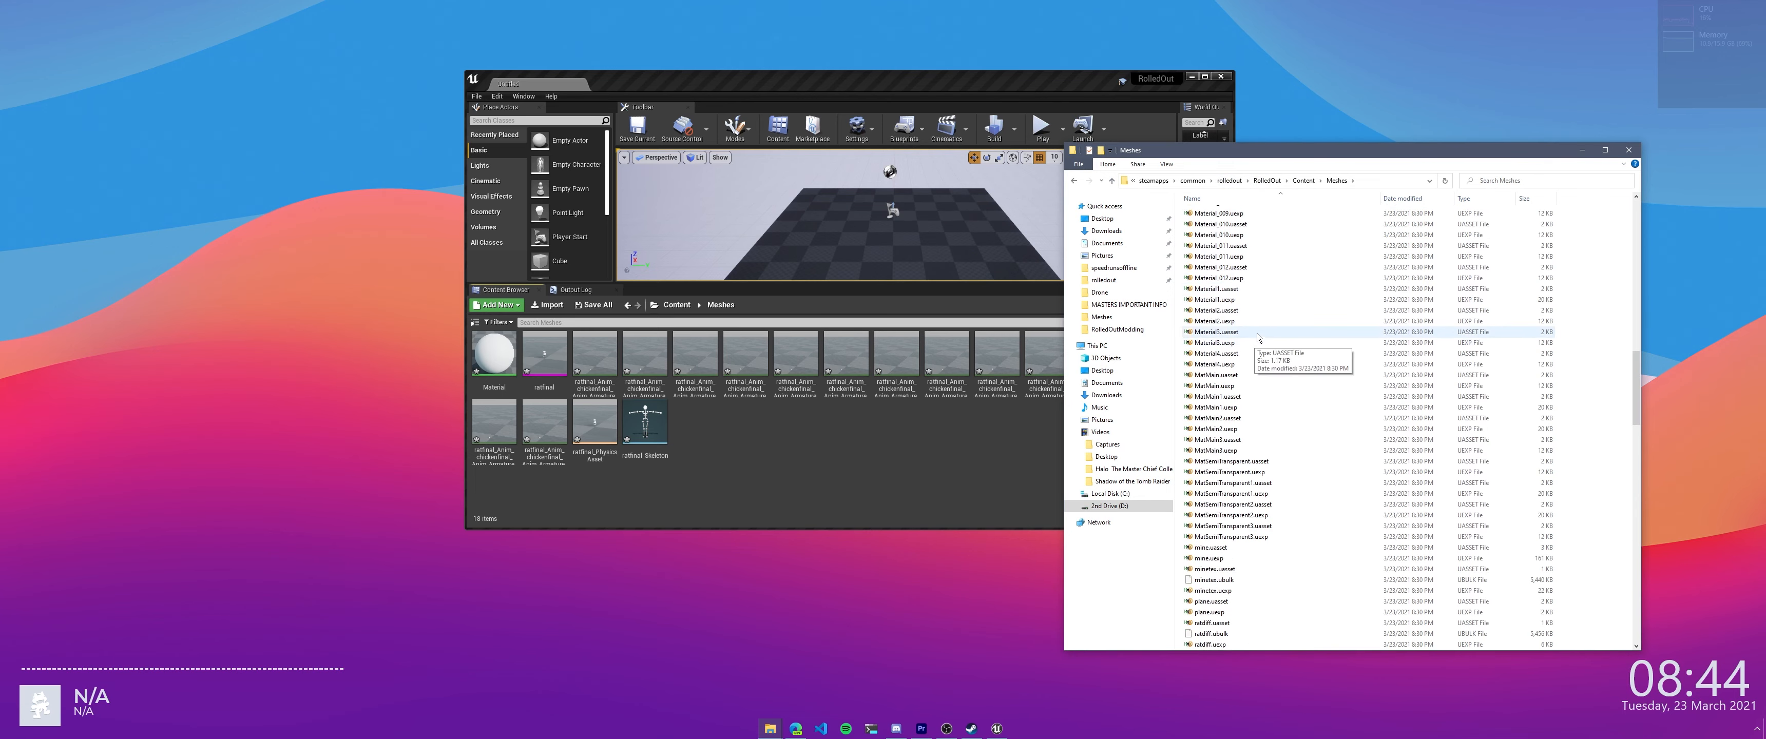
{"action": "scroll", "coordinate": [1234, 309], "scroll_direction": "down", "scroll_amount": 12}
{"action": "left_click", "coordinate": [1212, 277]}
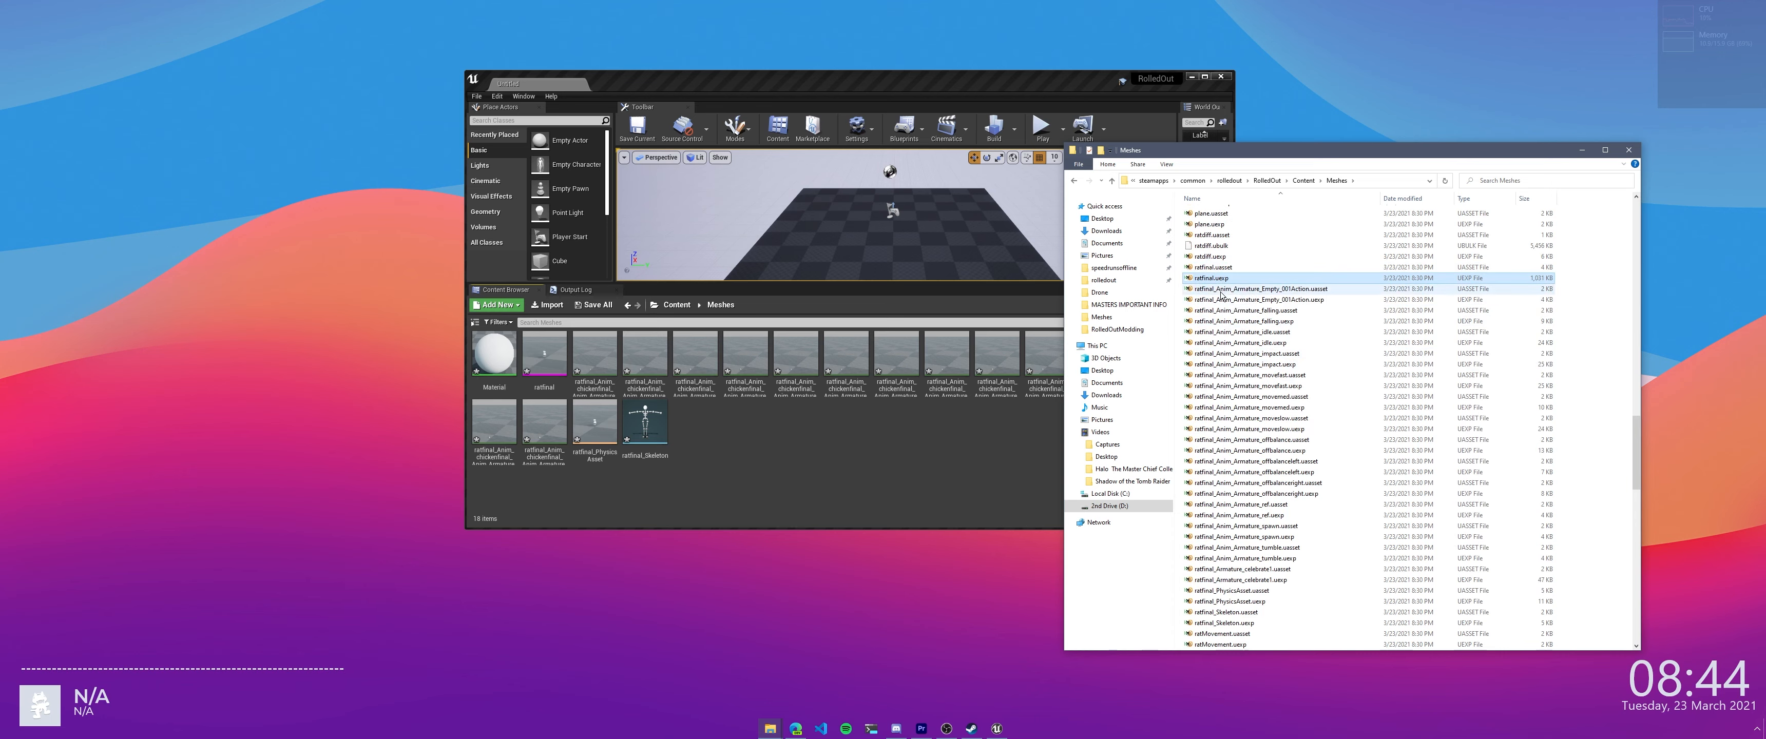
{"action": "left_click", "coordinate": [1220, 290]}
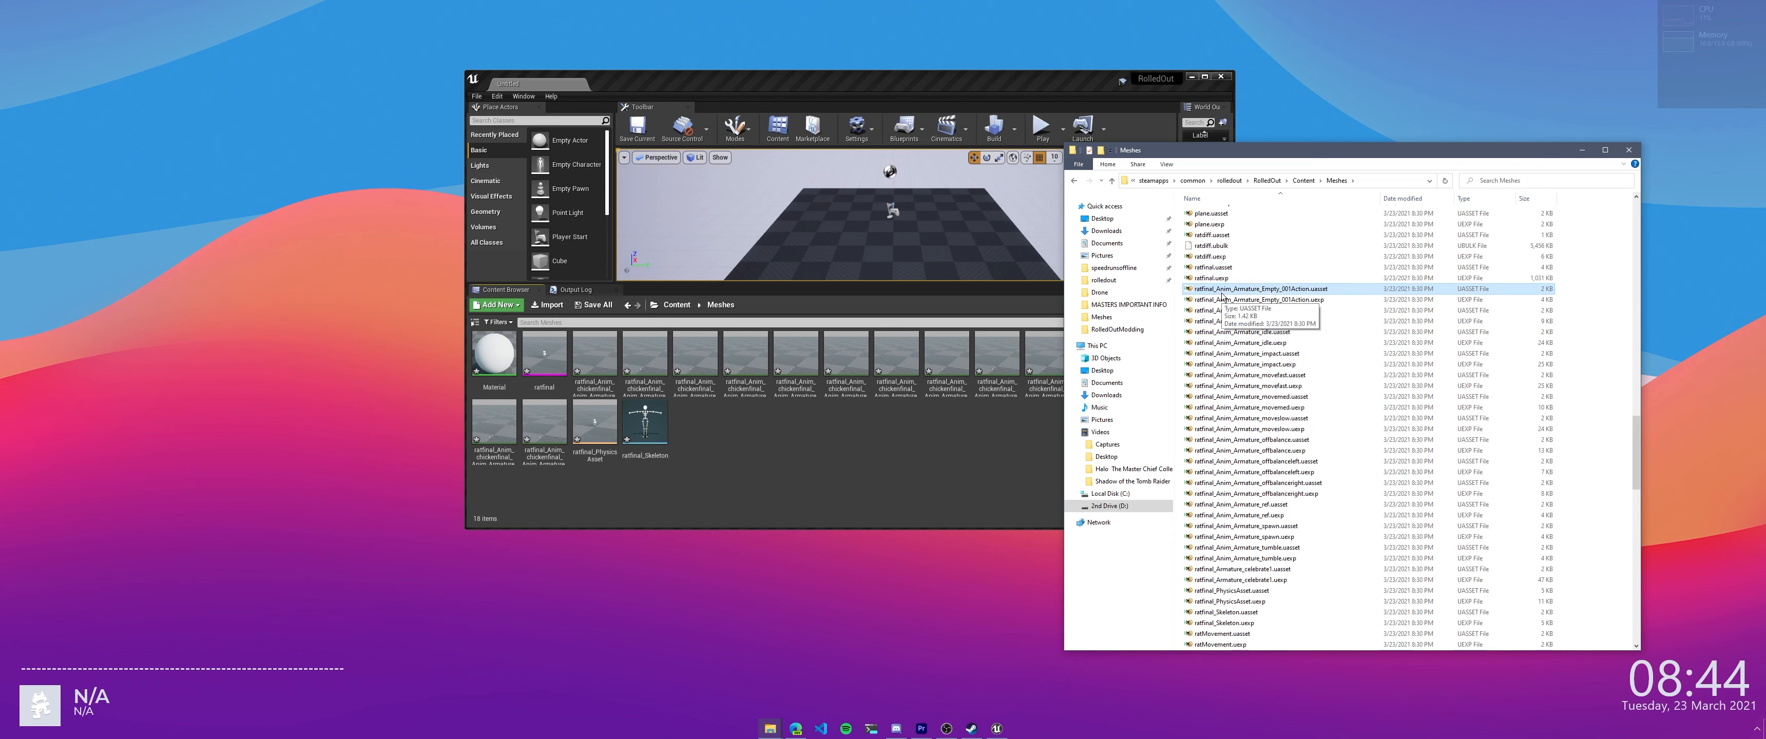
{"action": "left_click", "coordinate": [1247, 322]}
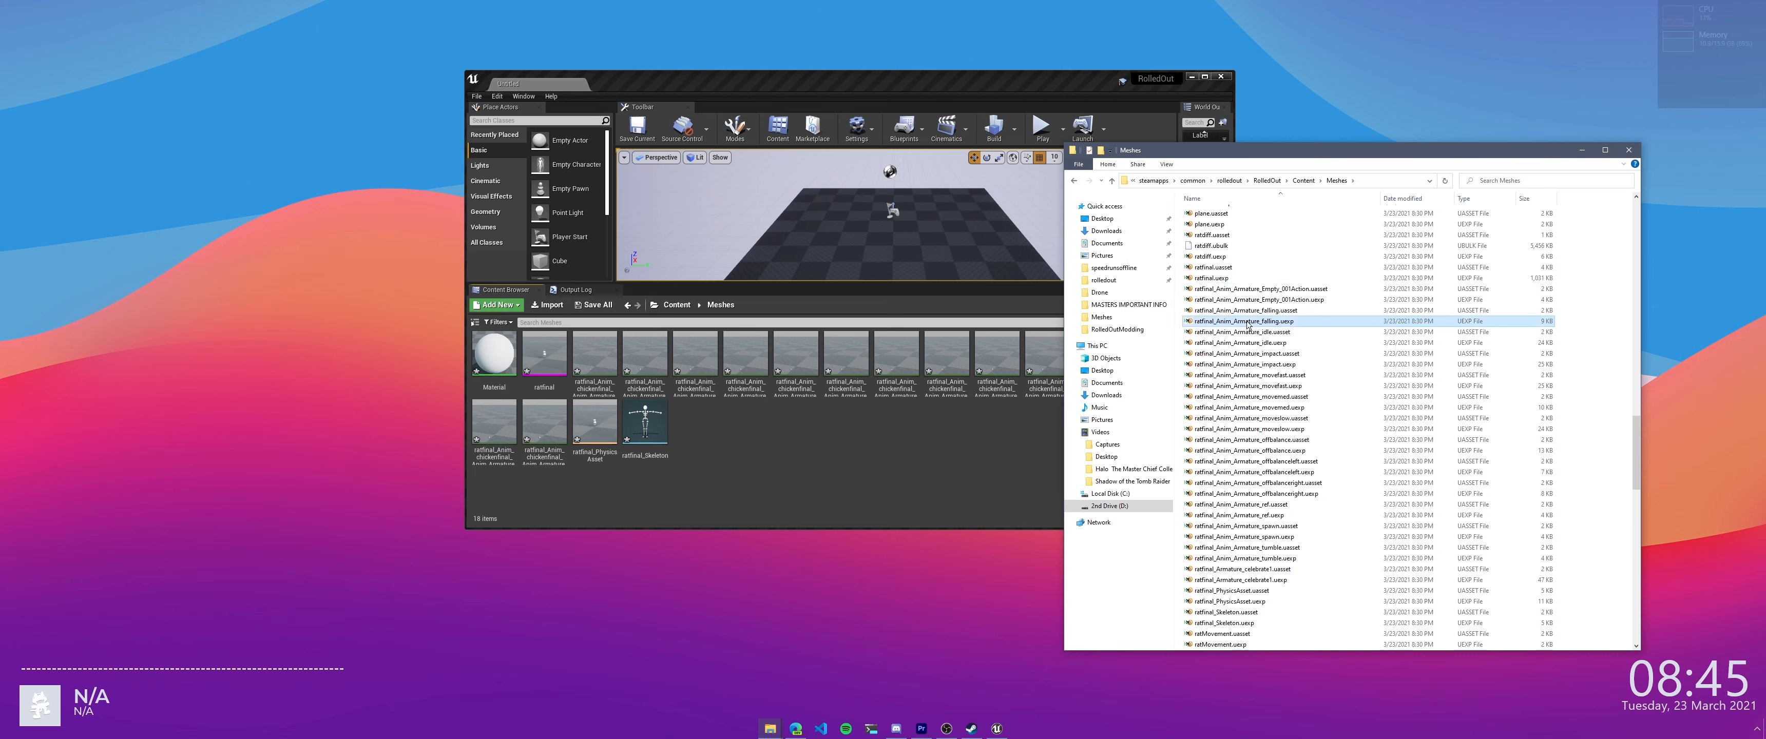
{"action": "left_click", "coordinate": [1290, 314]}
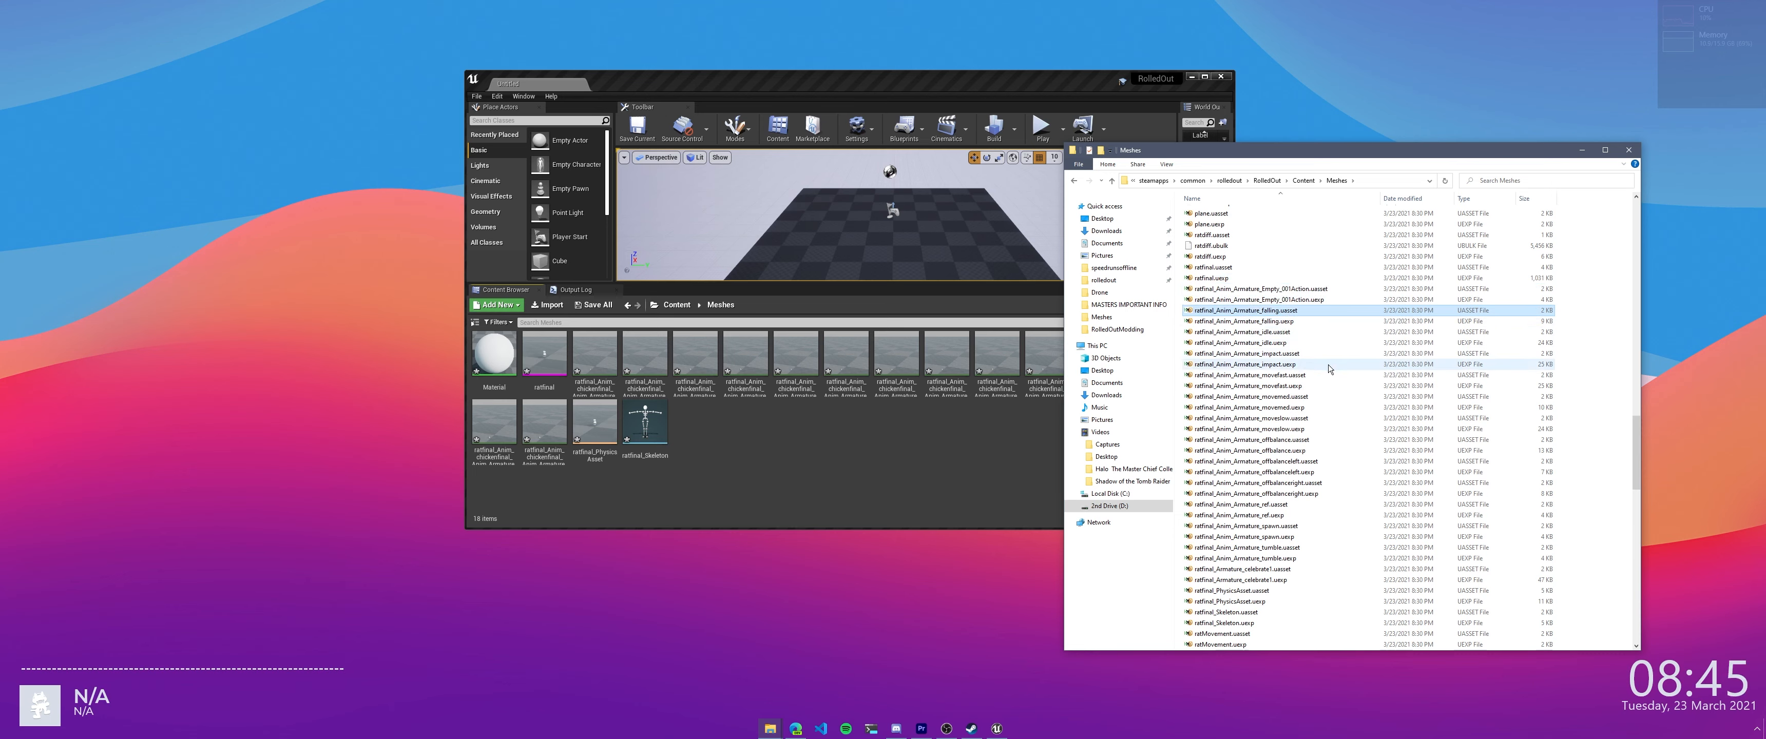
Switch to the Unreal editor and save all assets in the project's Meshes folder, from Material through ratfinal_Skeleton
{"action": "left_click_drag", "start_coordinate": [997, 82], "coordinate": [842, 101]}
{"action": "left_click", "coordinate": [439, 374]}
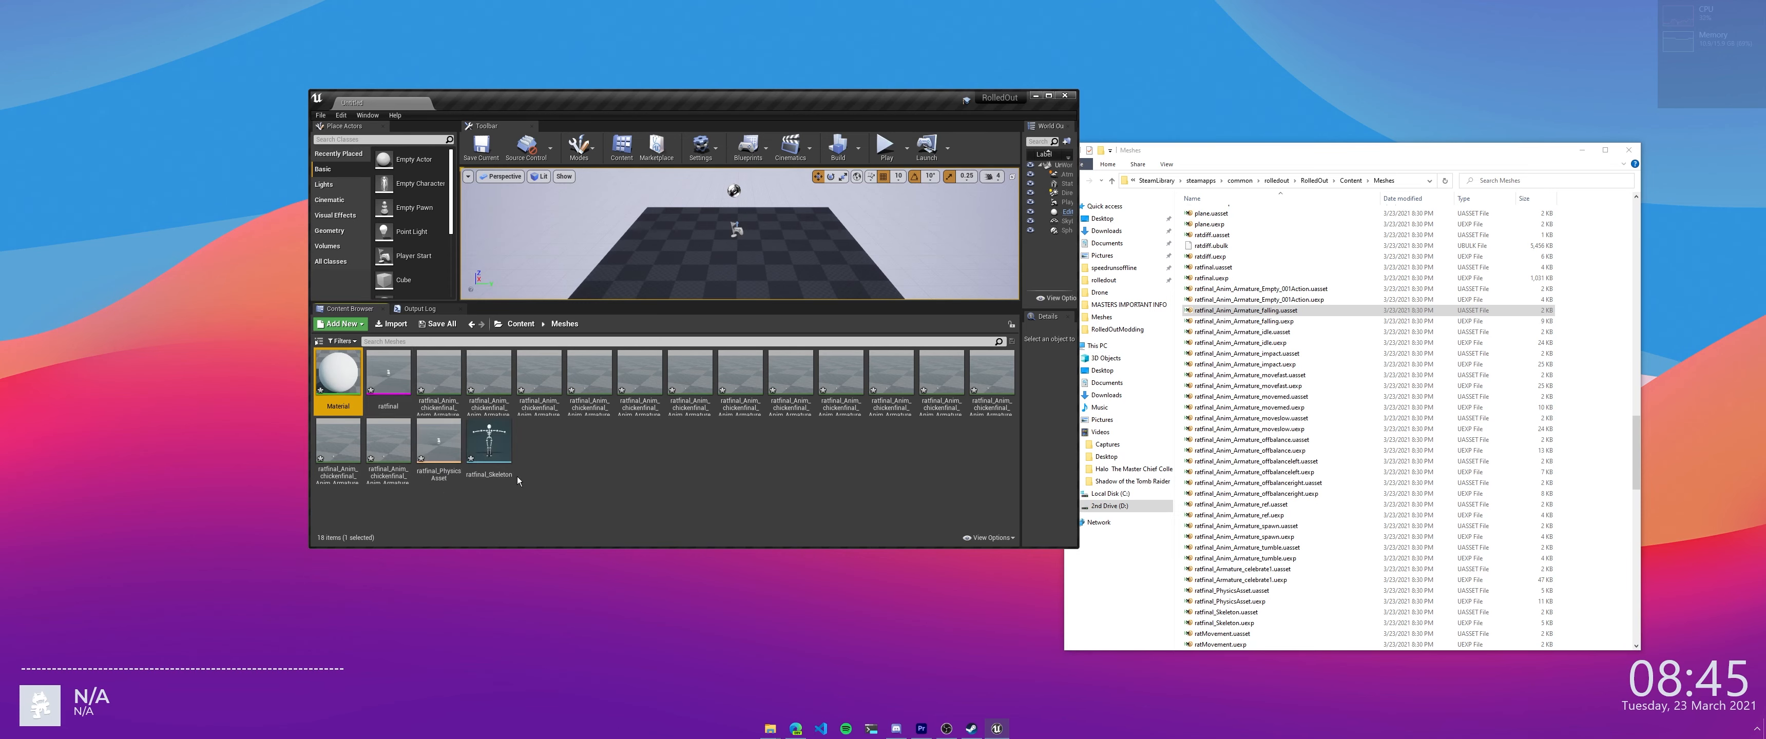
{"action": "left_click", "coordinate": [503, 464], "text": "shift"}
{"action": "right_click", "coordinate": [502, 464]}
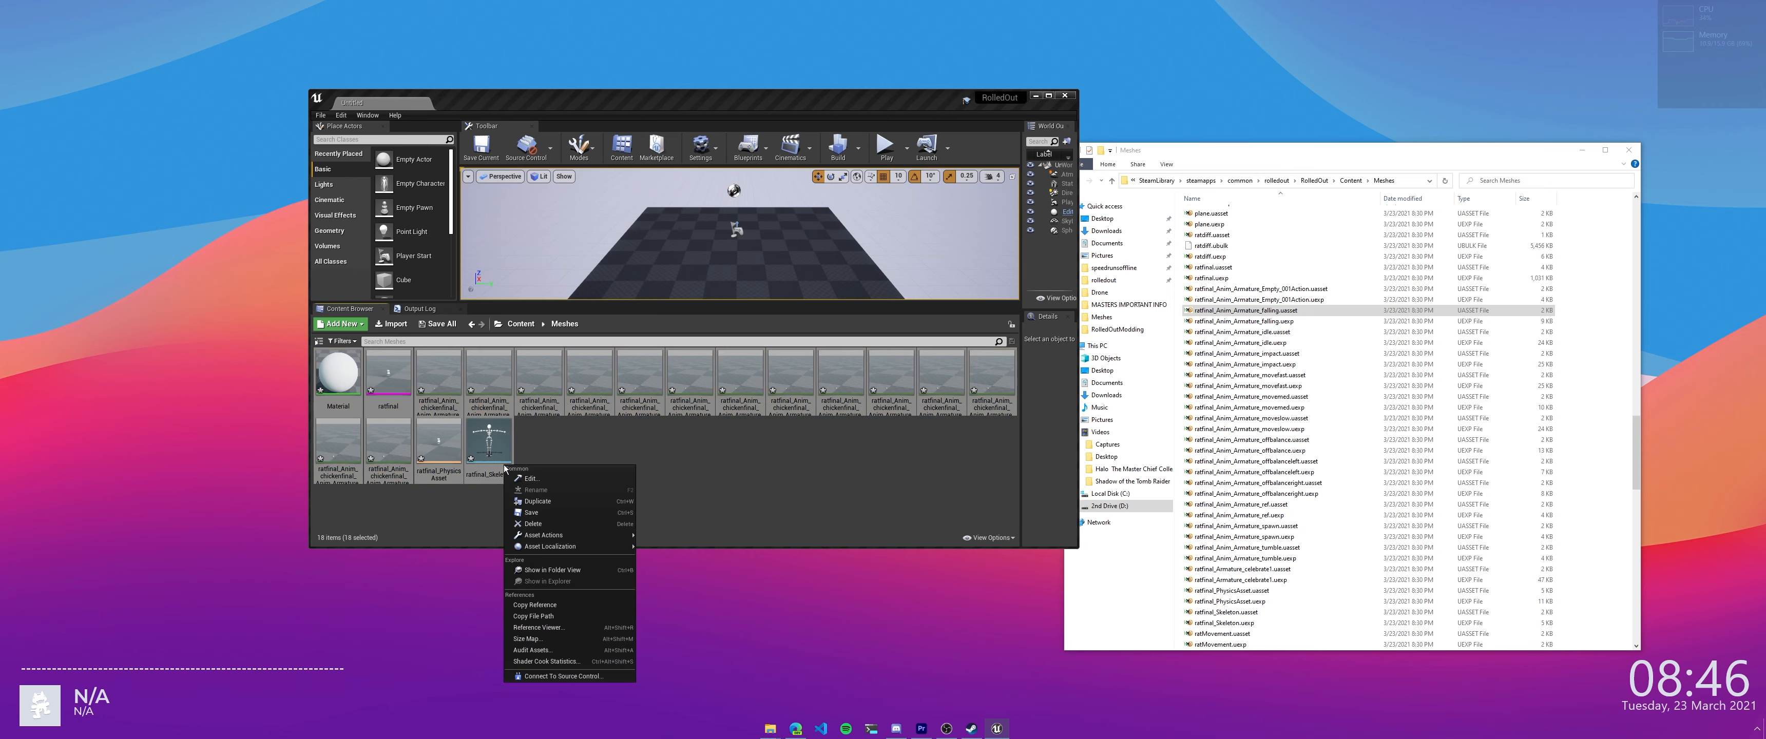
{"action": "left_click", "coordinate": [532, 513]}
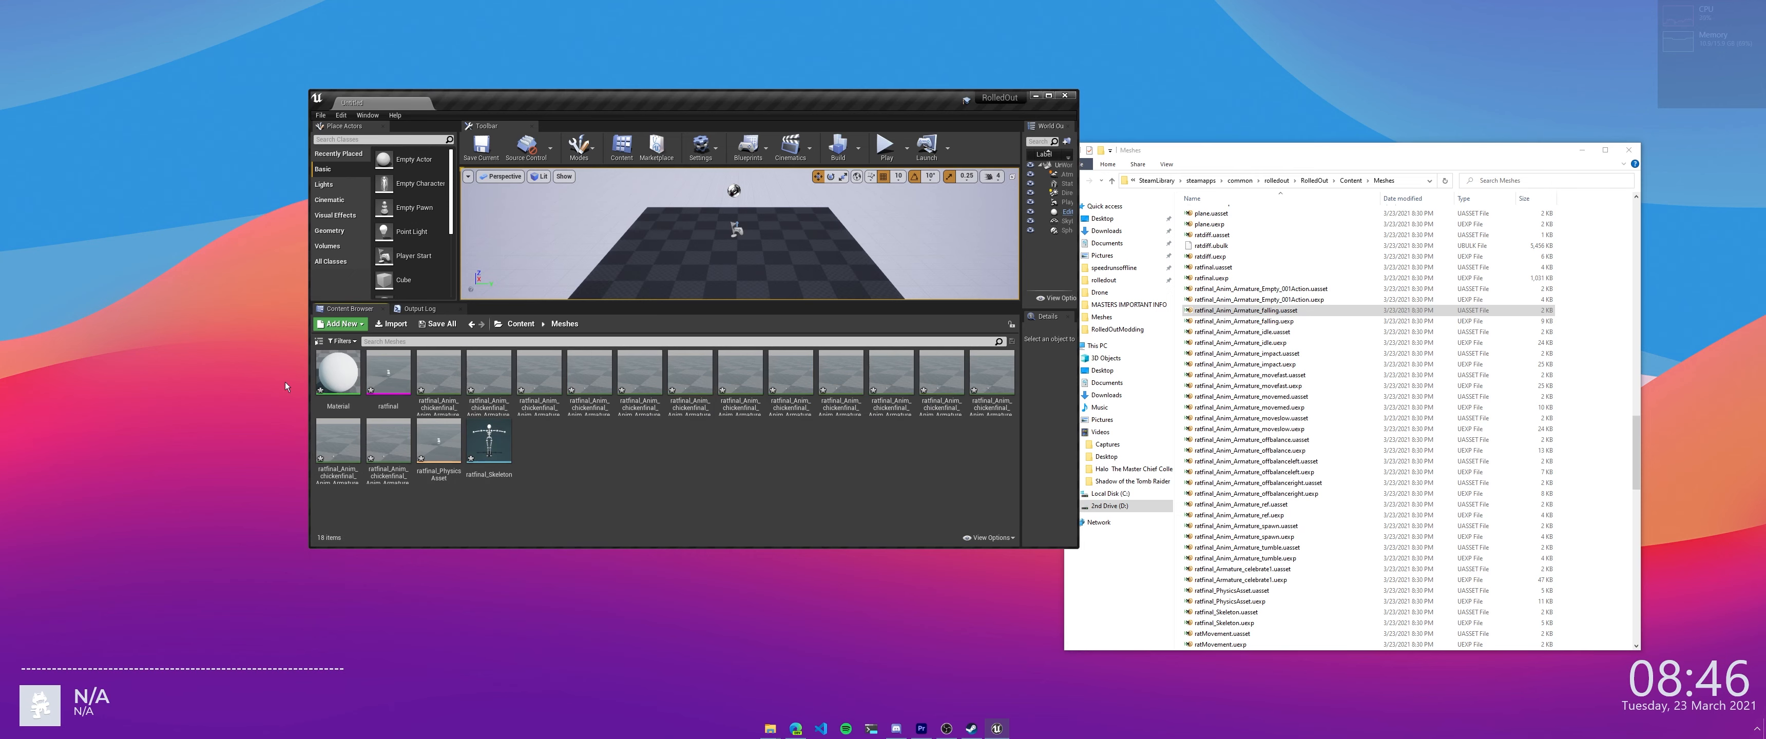
{"action": "left_click", "coordinate": [336, 377]}
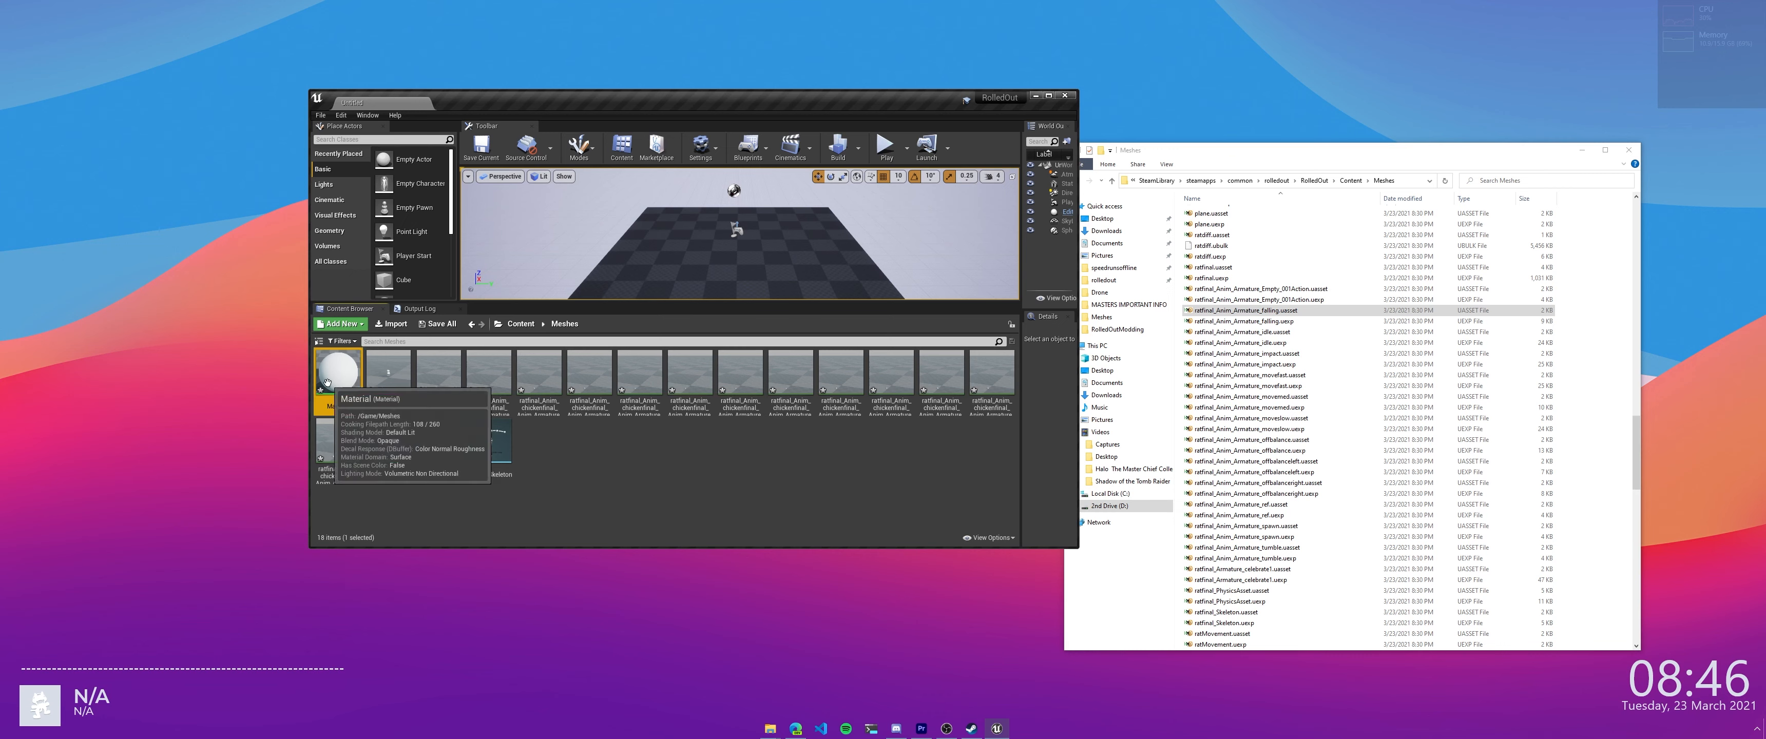
{"action": "left_click", "coordinate": [498, 449], "text": "shift"}
{"action": "right_click", "coordinate": [473, 449]}
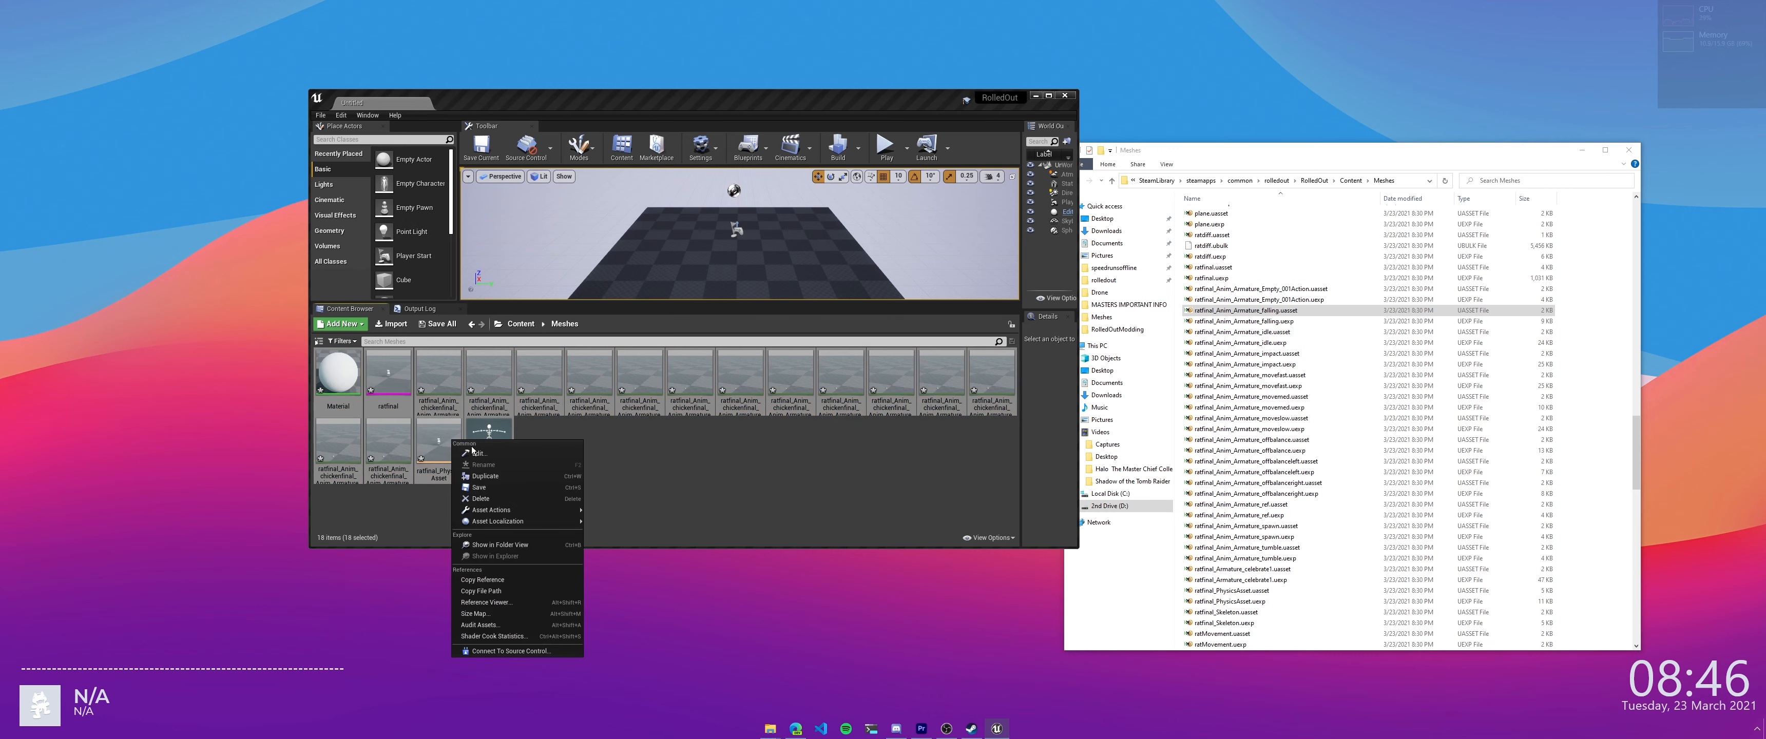
{"action": "left_click", "coordinate": [728, 489]}
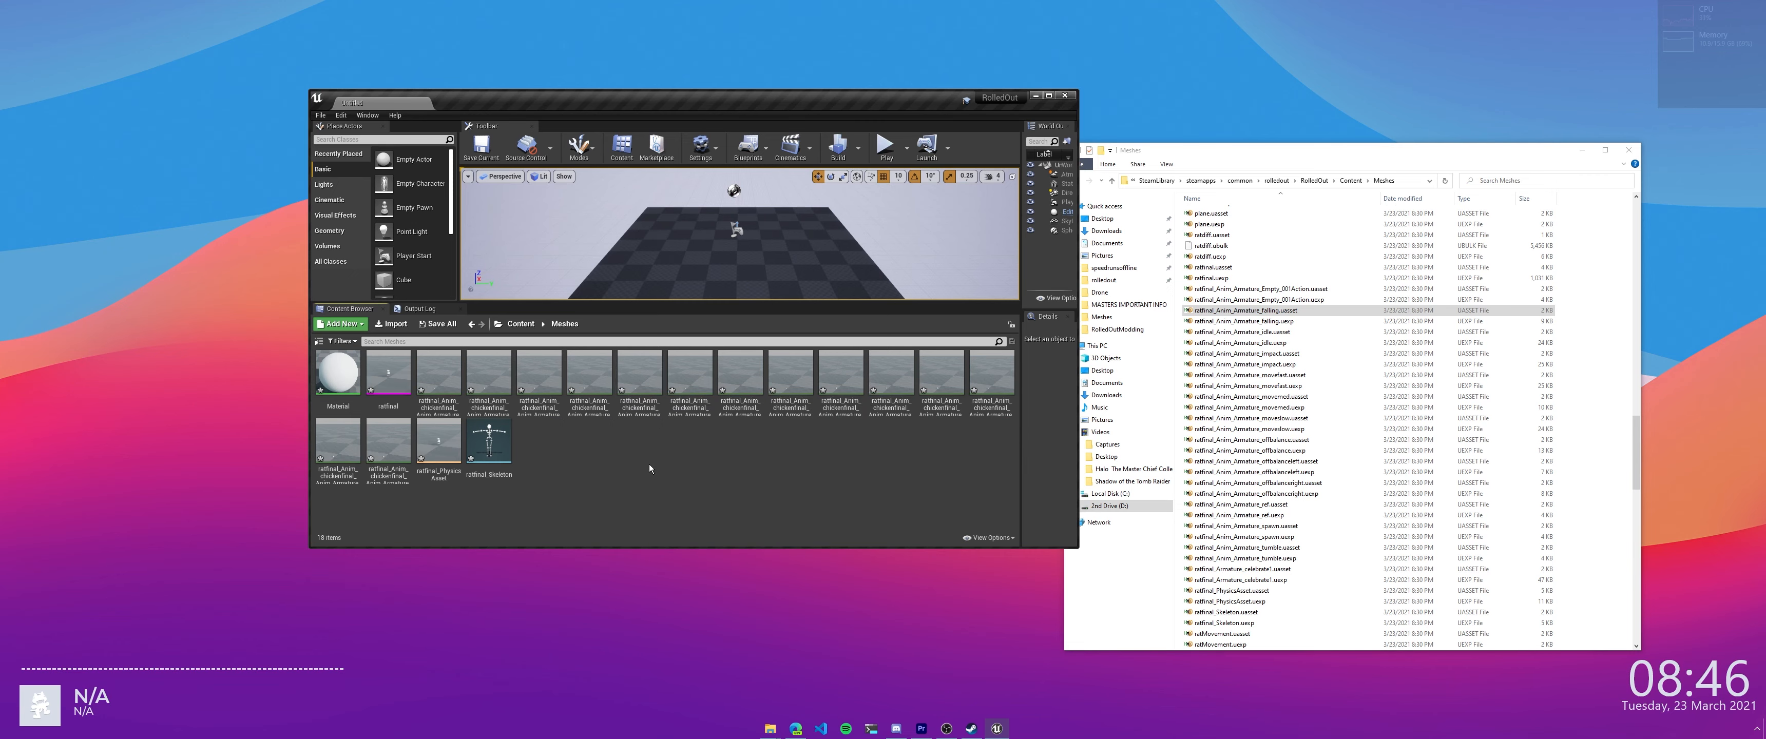
Select the game's original ratfinal files in File Explorer, from ratfinal.uasset through ratfinal_Skeleton.uexp, and return to the Unreal editor
{"action": "left_click", "coordinate": [1232, 312]}
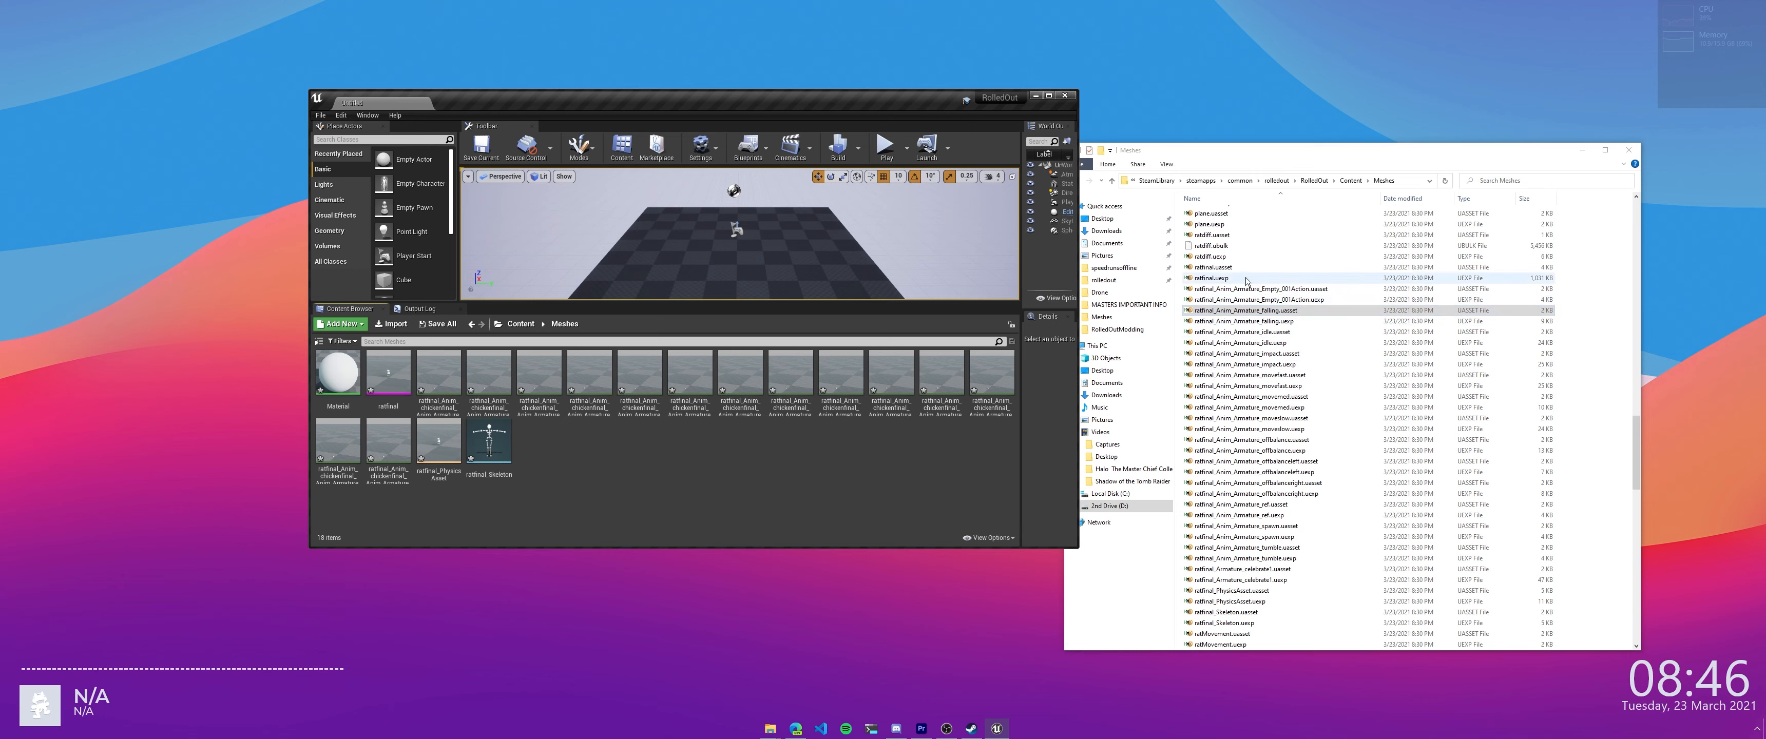
{"action": "left_click", "coordinate": [1227, 268]}
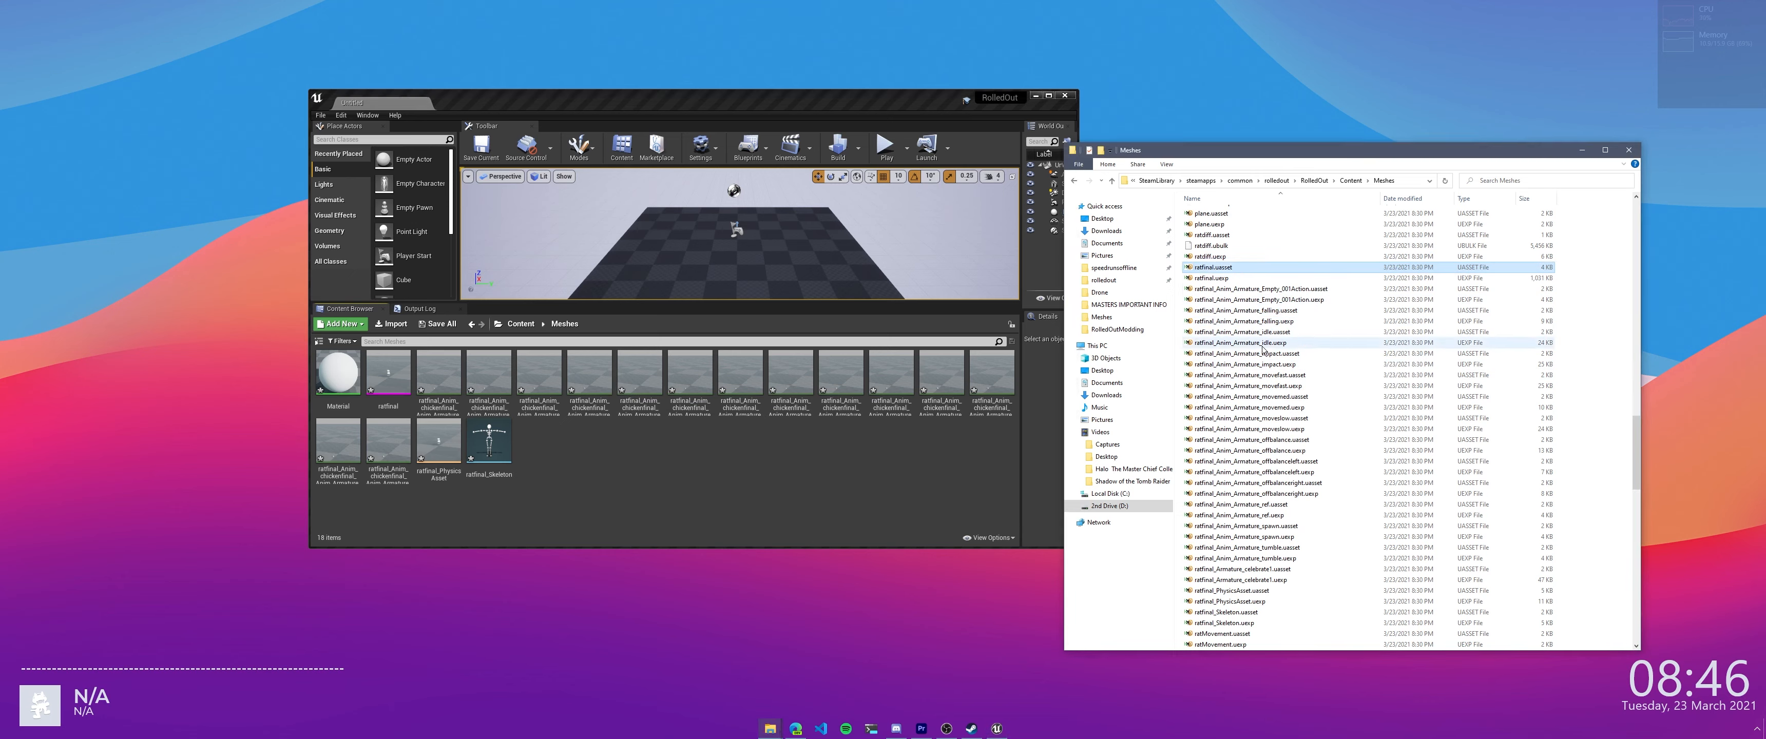
{"action": "left_click", "coordinate": [1270, 623], "text": "shift"}
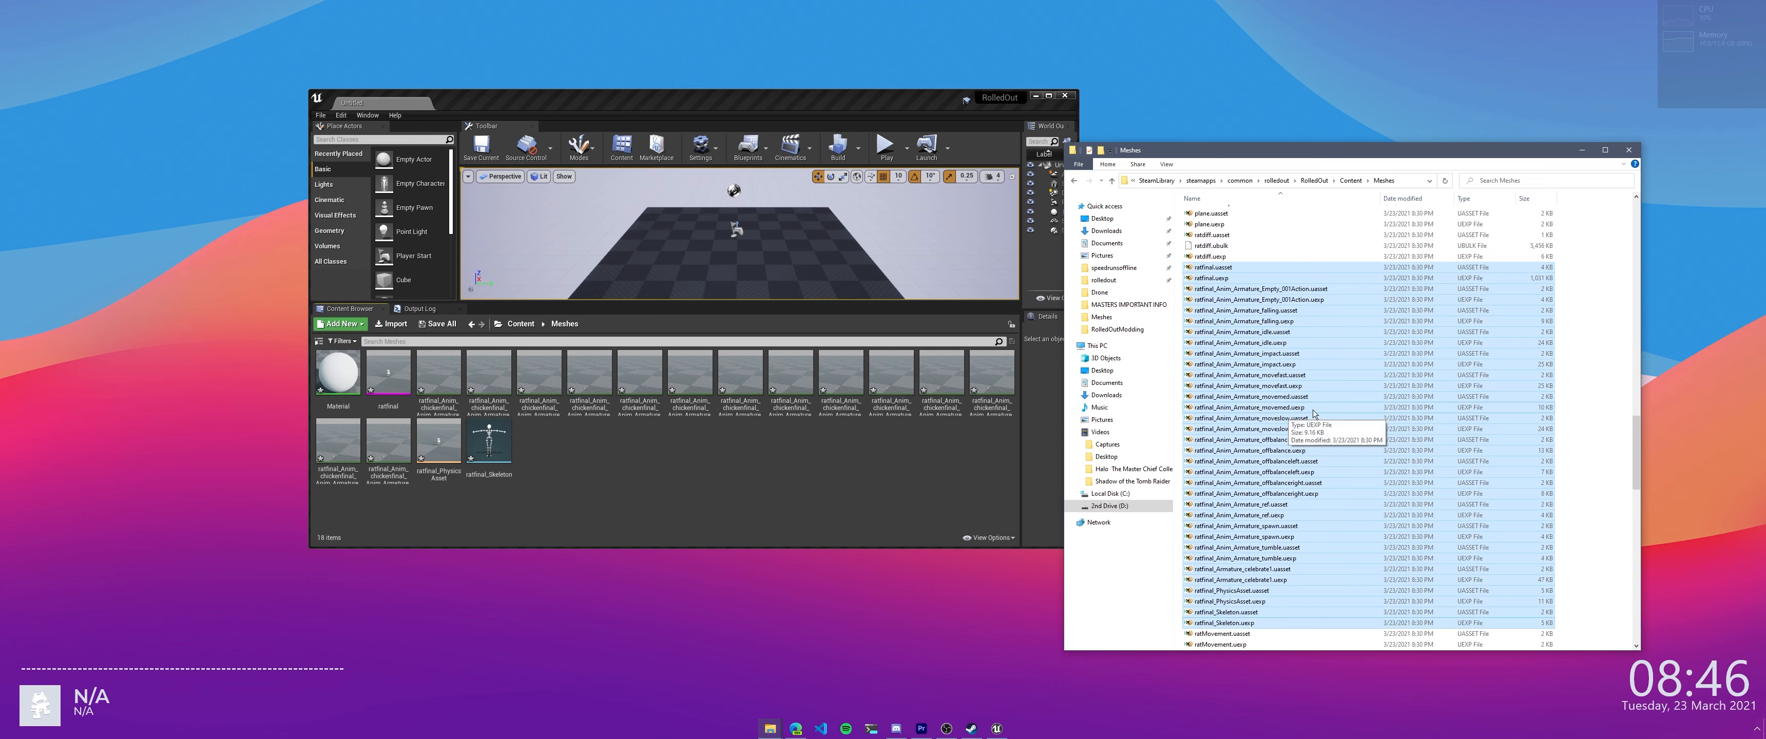
{"action": "left_click", "coordinate": [792, 477]}
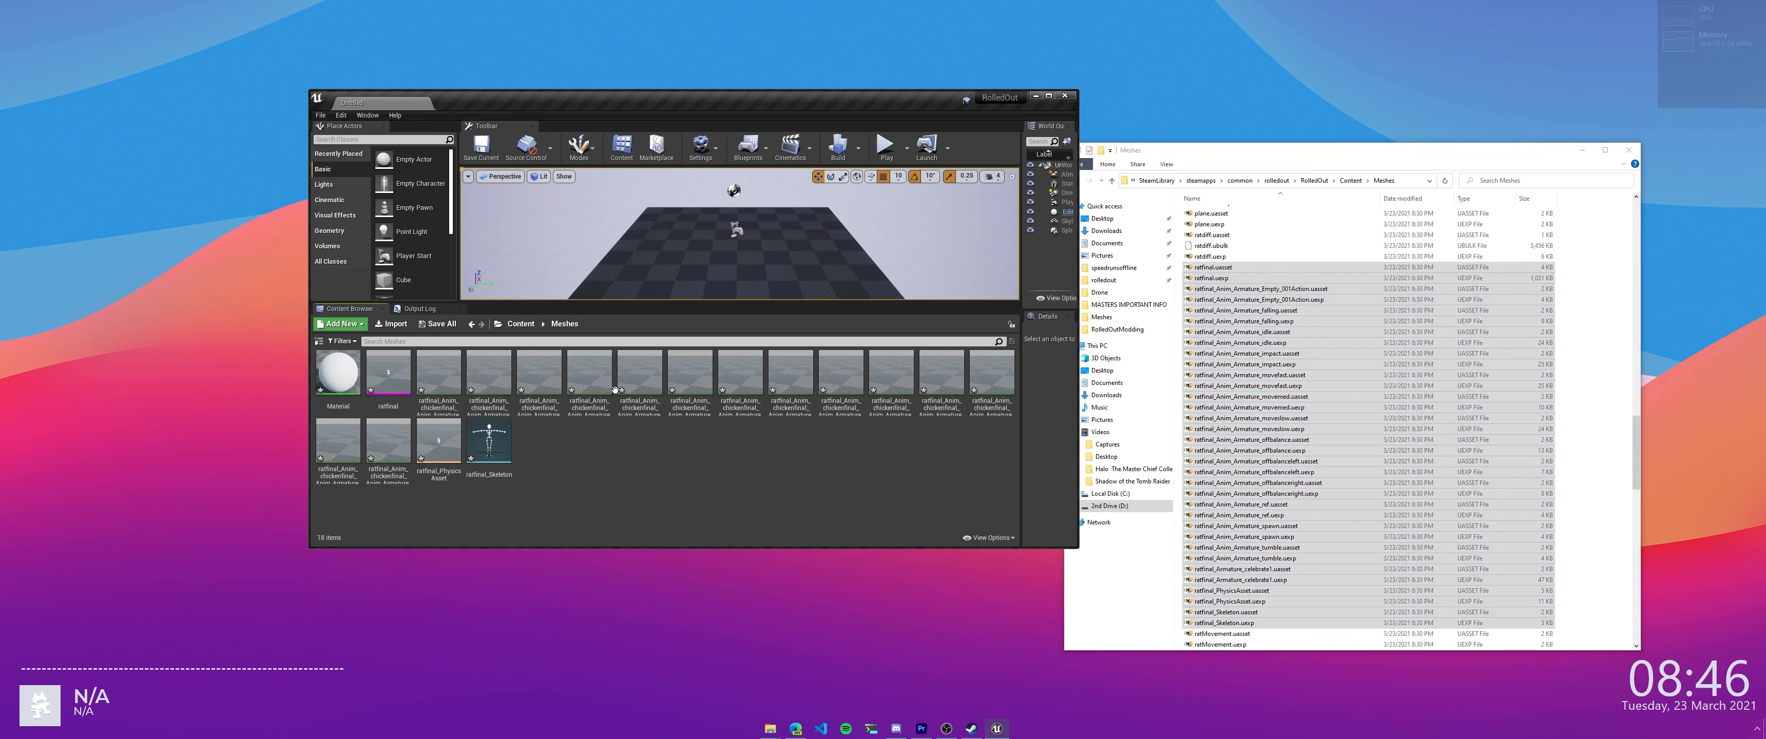
Review the Packaging section of the Project Settings and close the settings window
{"action": "left_click", "coordinate": [341, 115]}
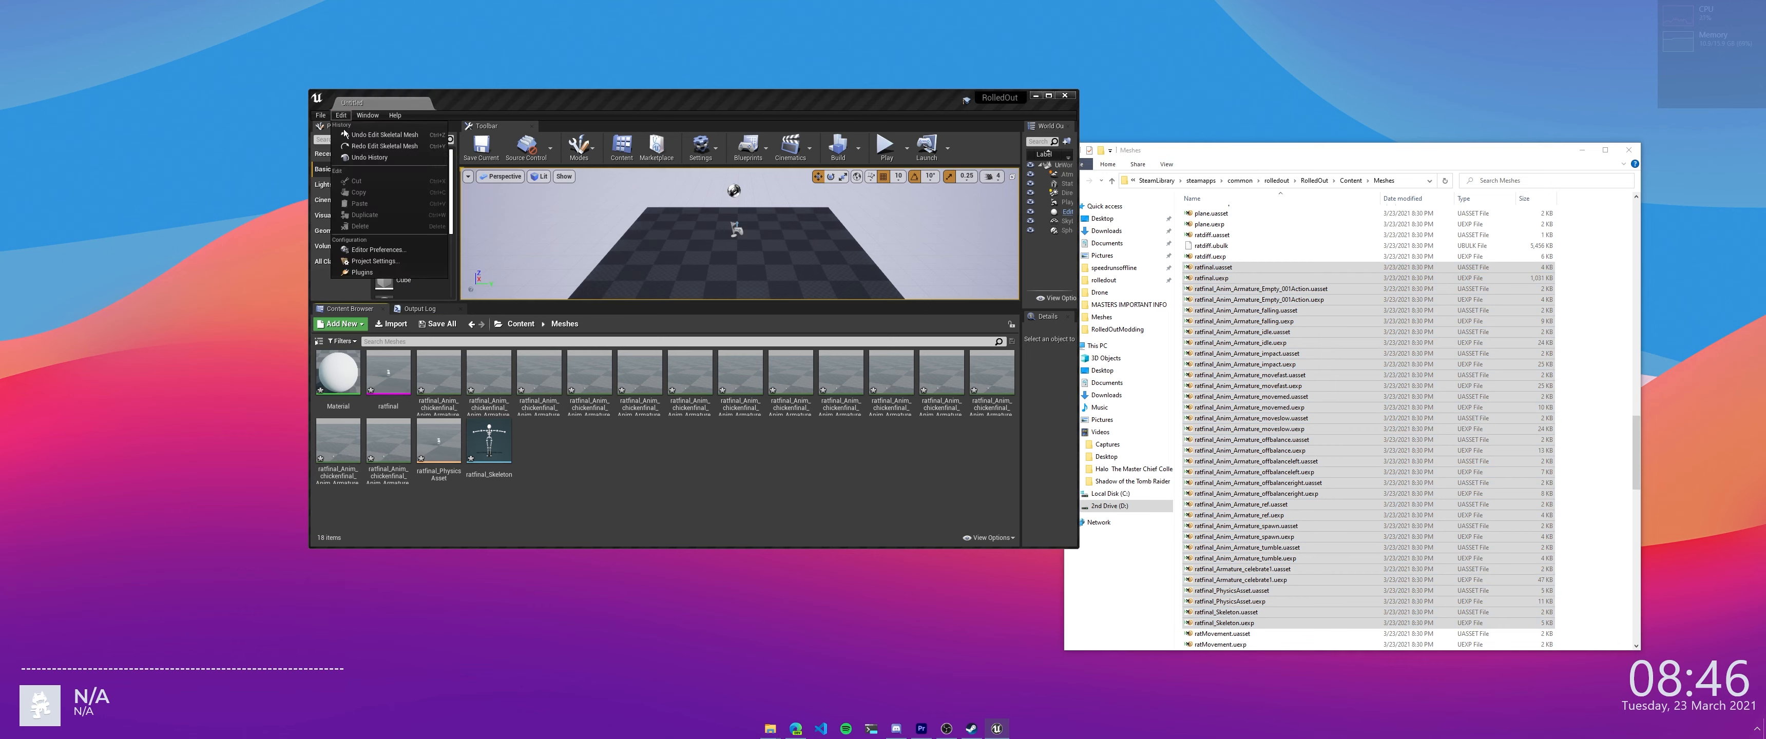
{"action": "left_click", "coordinate": [371, 262]}
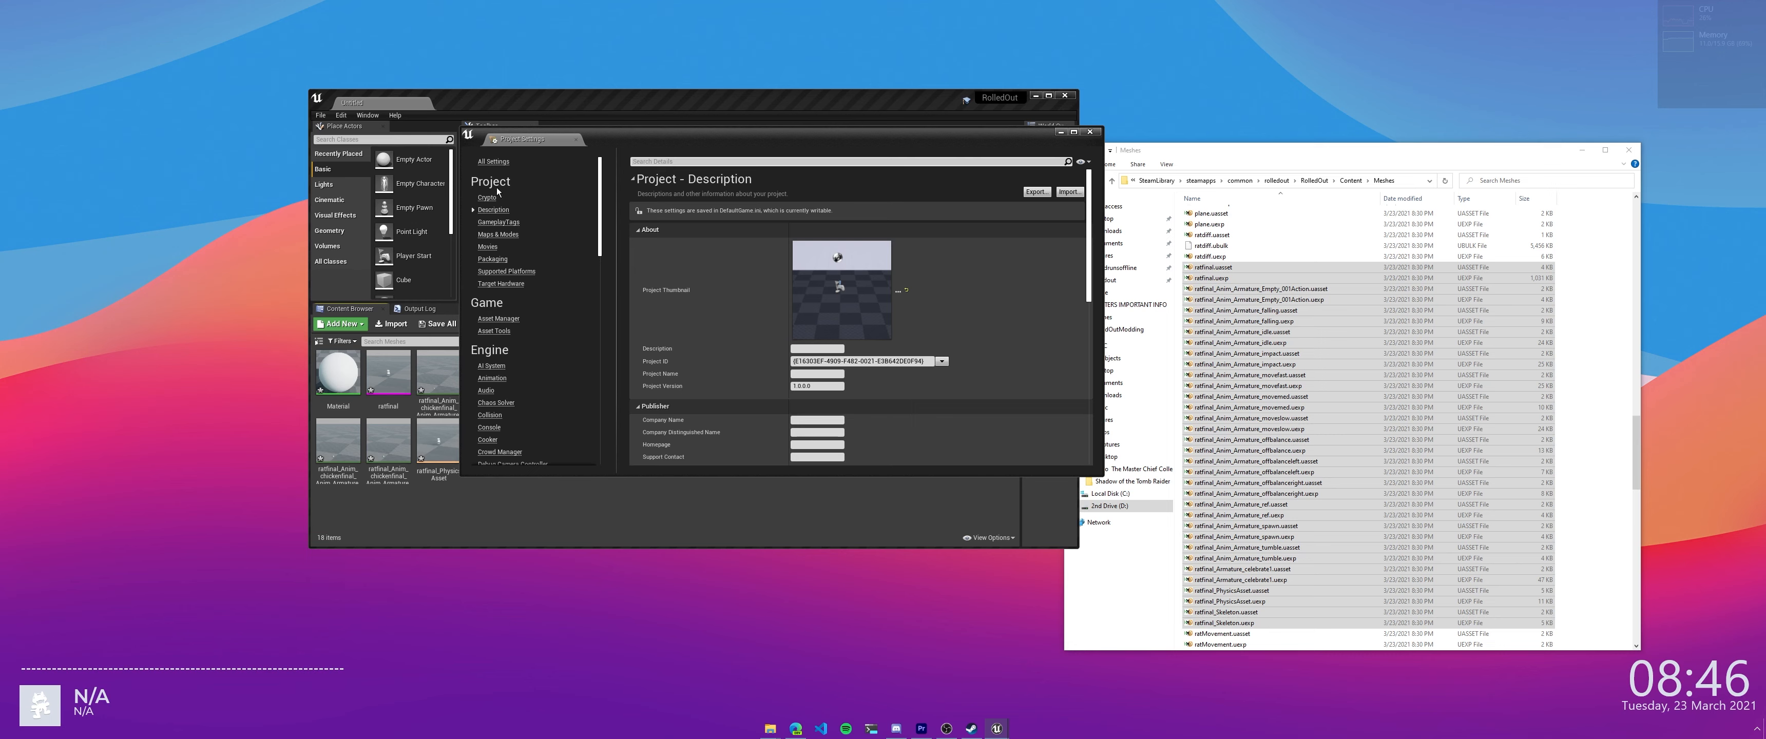
{"action": "left_click", "coordinate": [491, 261]}
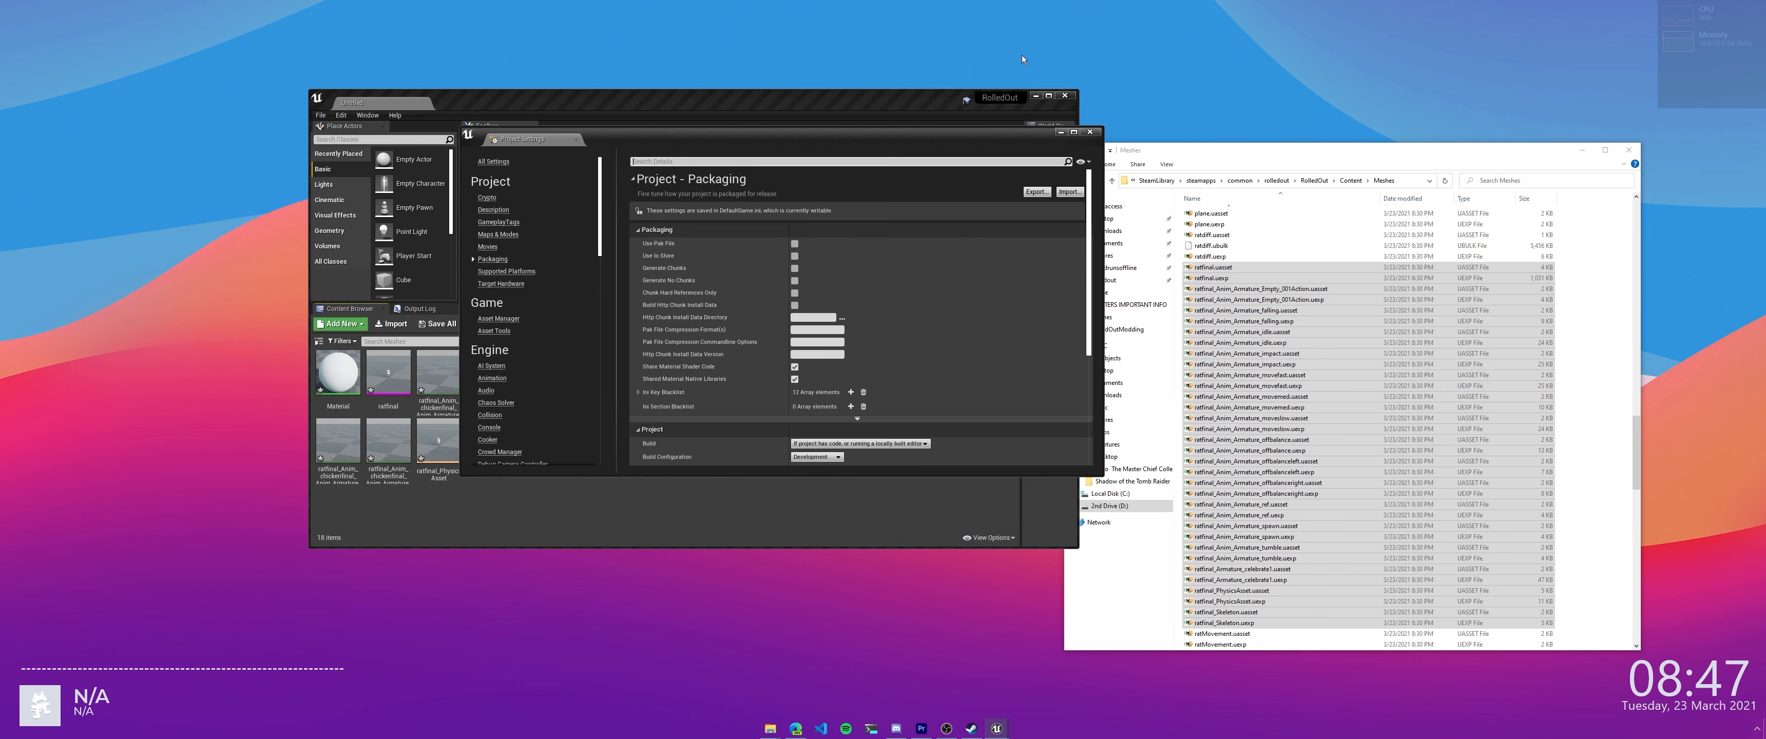
{"action": "left_click", "coordinate": [1091, 132]}
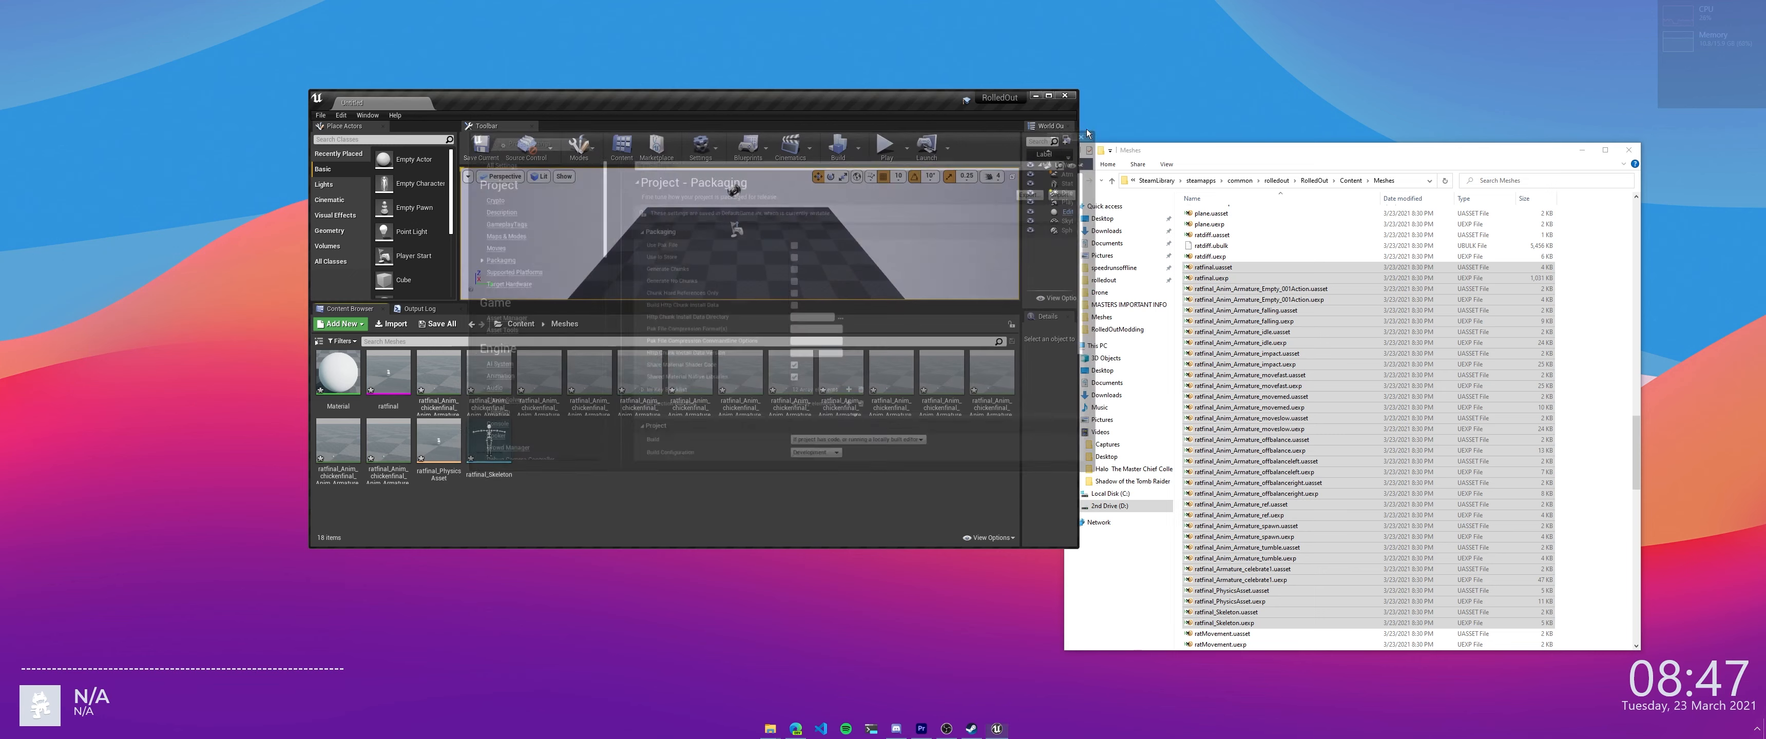
{"action": "left_click", "coordinate": [320, 114]}
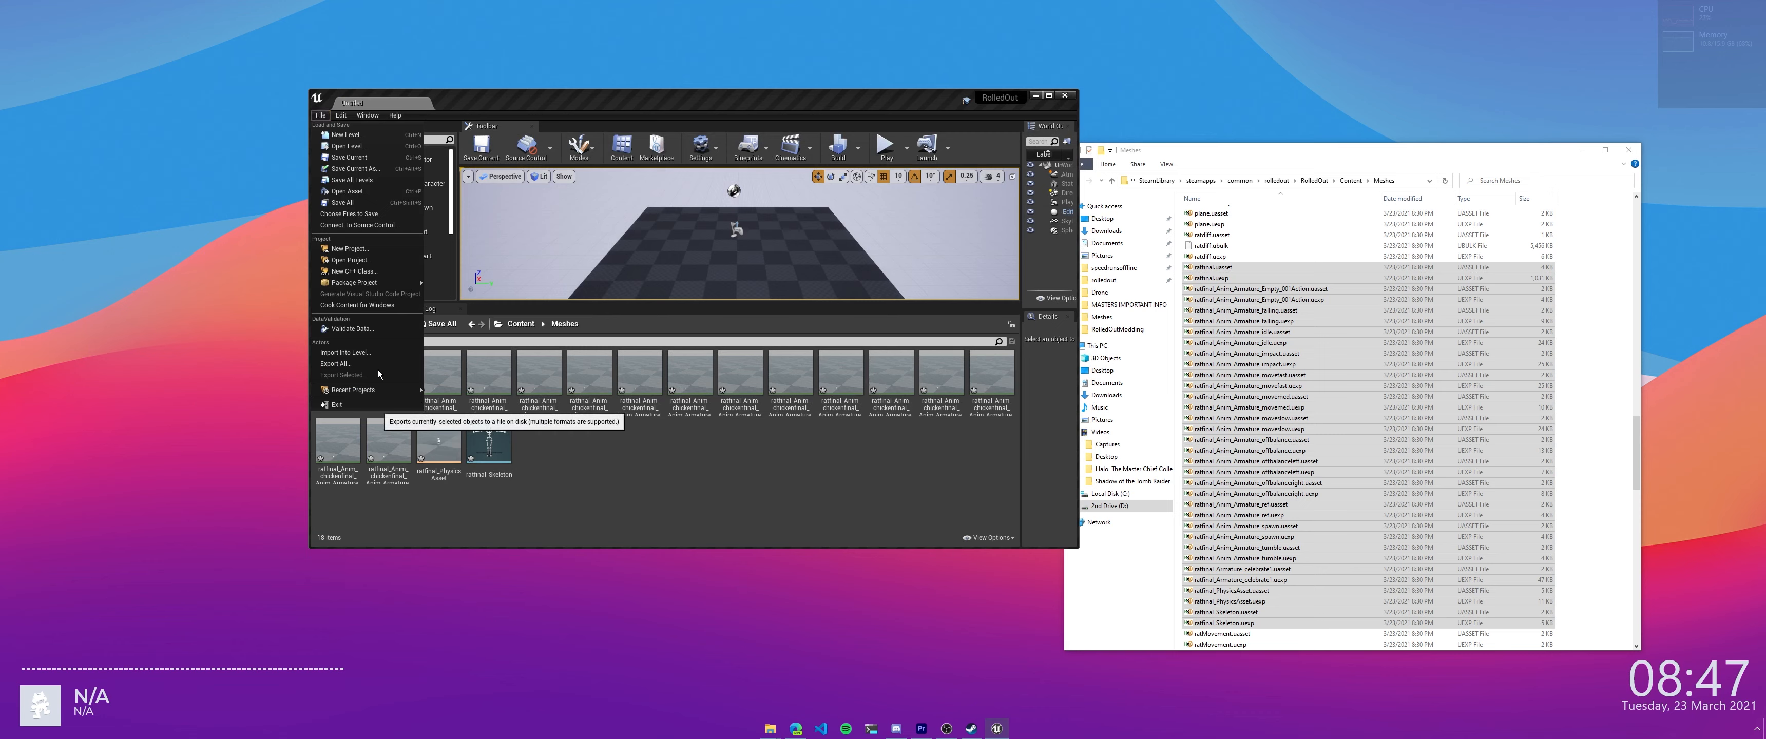
{"action": "mouse_move", "coordinate": [374, 286]}
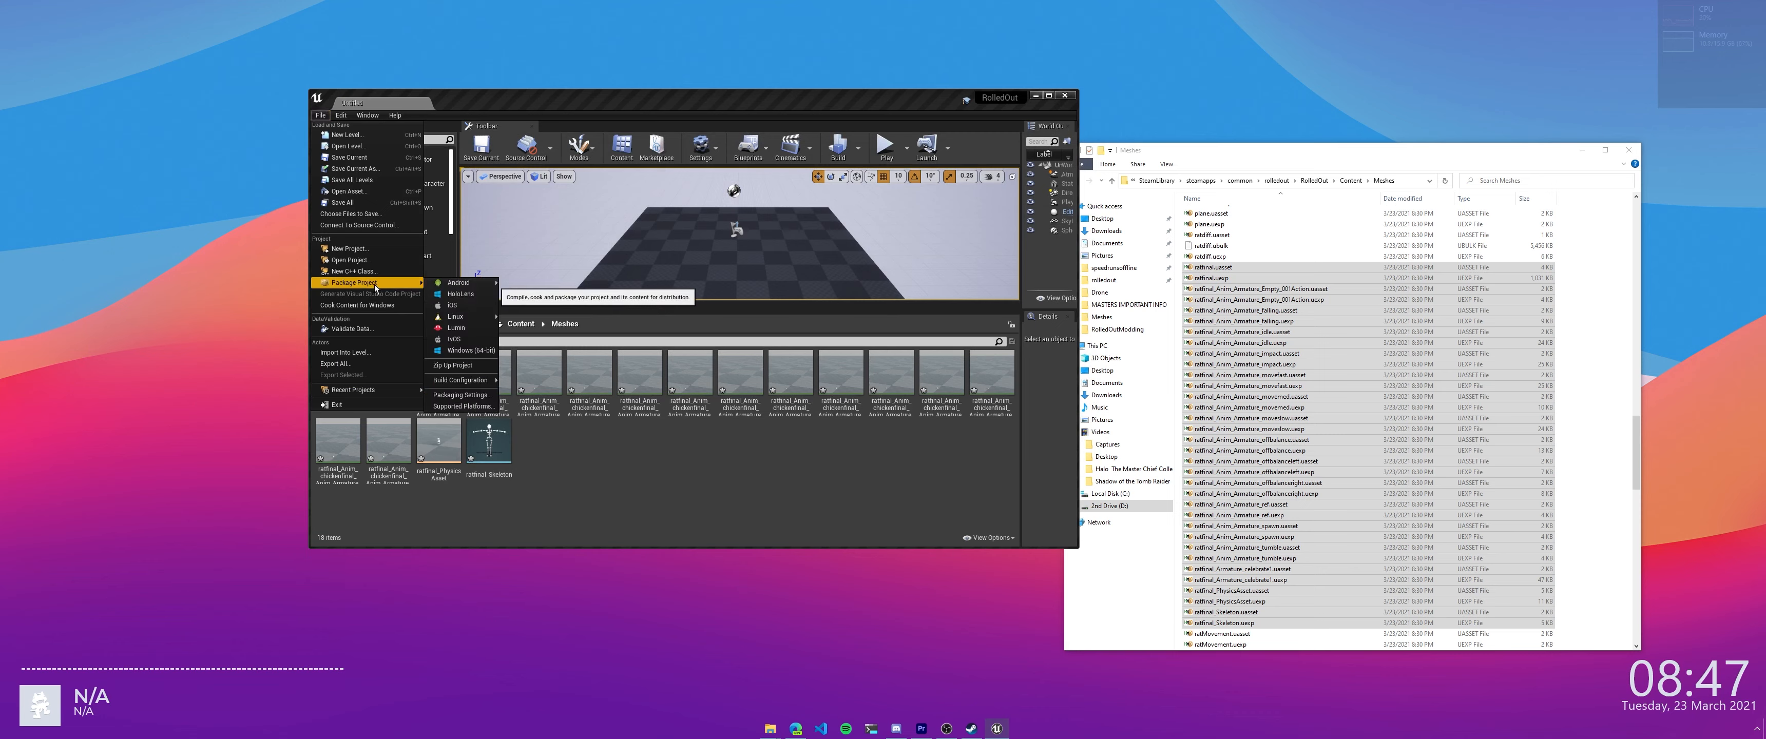
{"action": "left_click", "coordinate": [477, 353]}
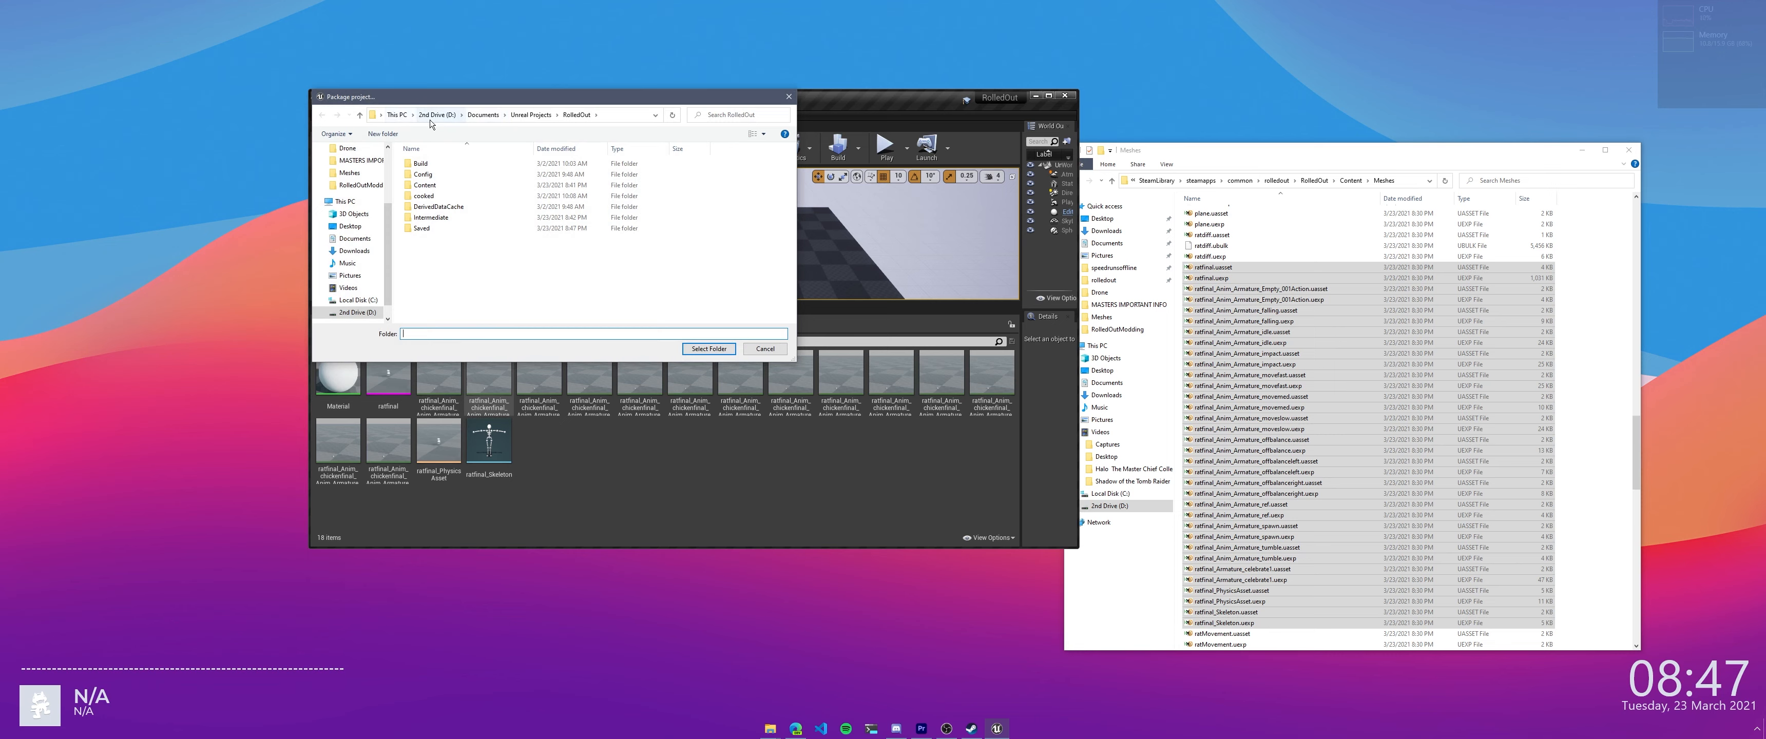
{"action": "left_click", "coordinate": [443, 198]}
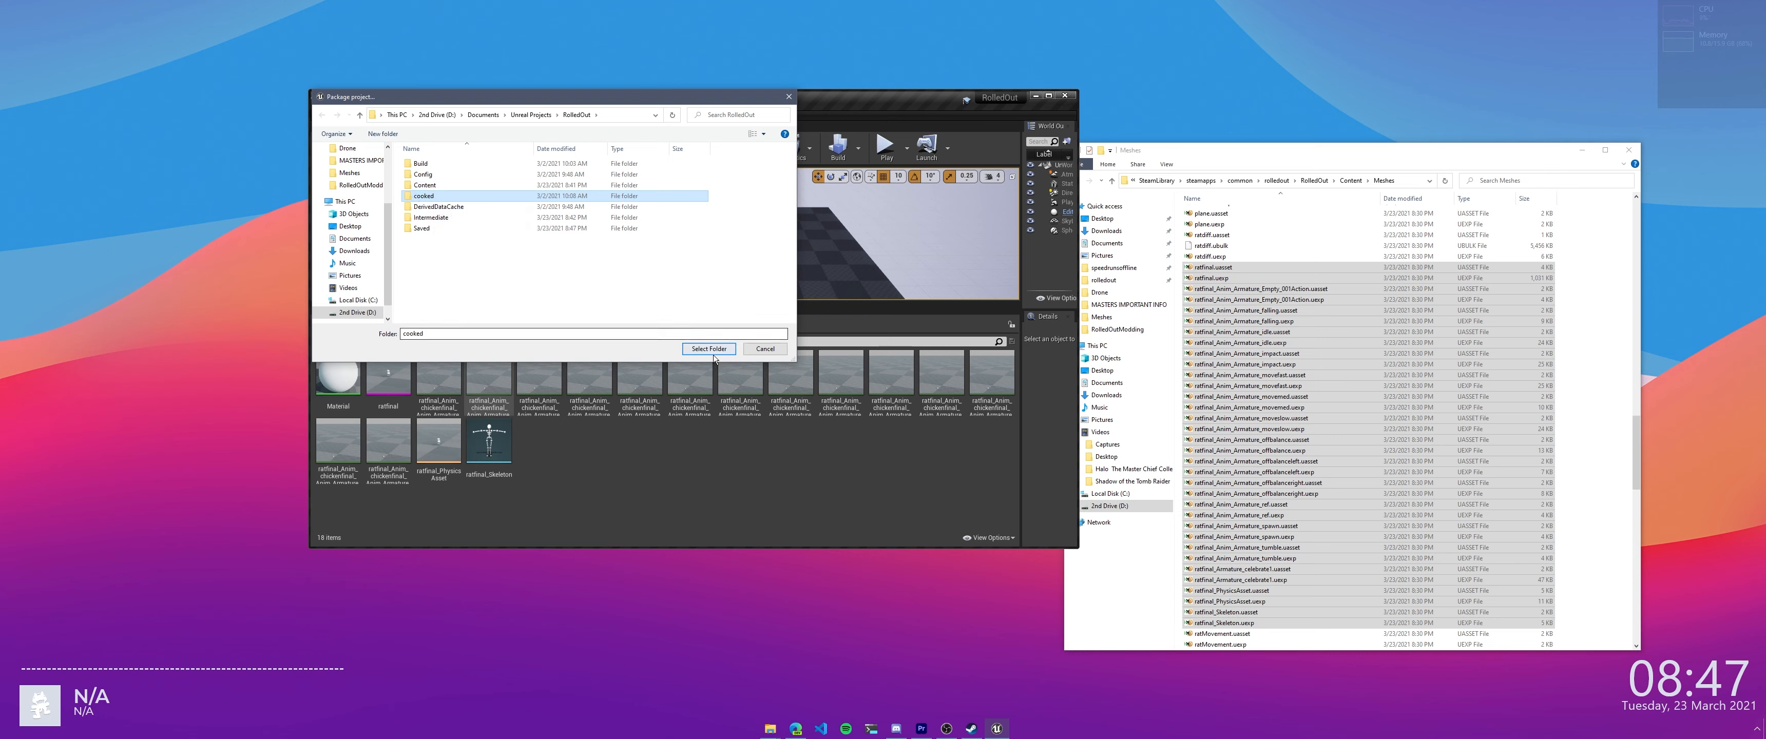
{"action": "left_click", "coordinate": [765, 349]}
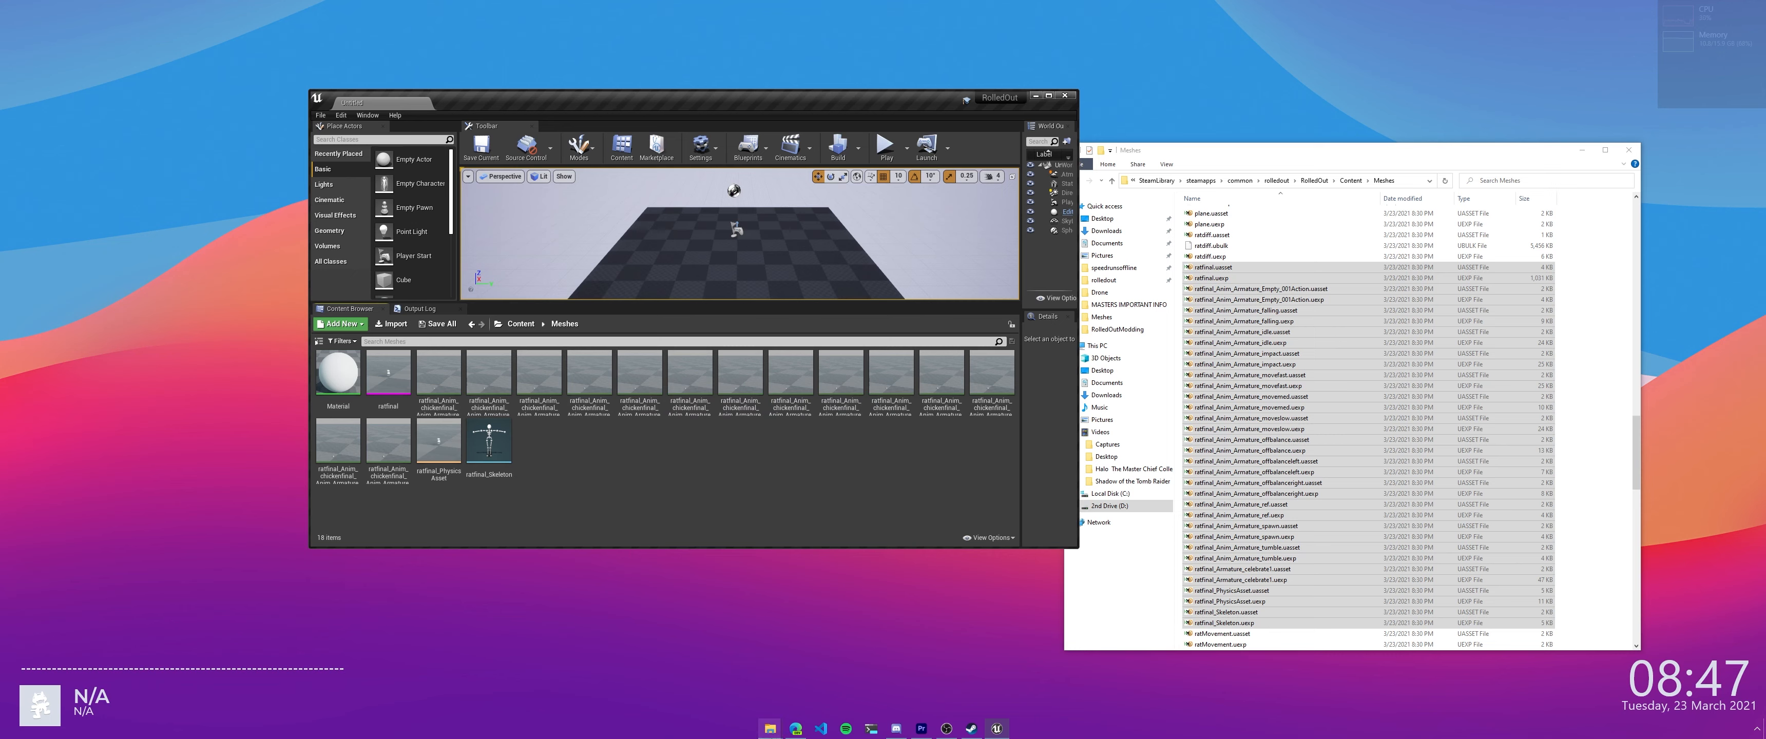
Bring the game's Meshes folder window forward and close the Unreal editor and the blank black window
{"action": "mouse_move", "coordinate": [771, 735]}
{"action": "left_click", "coordinate": [733, 702]}
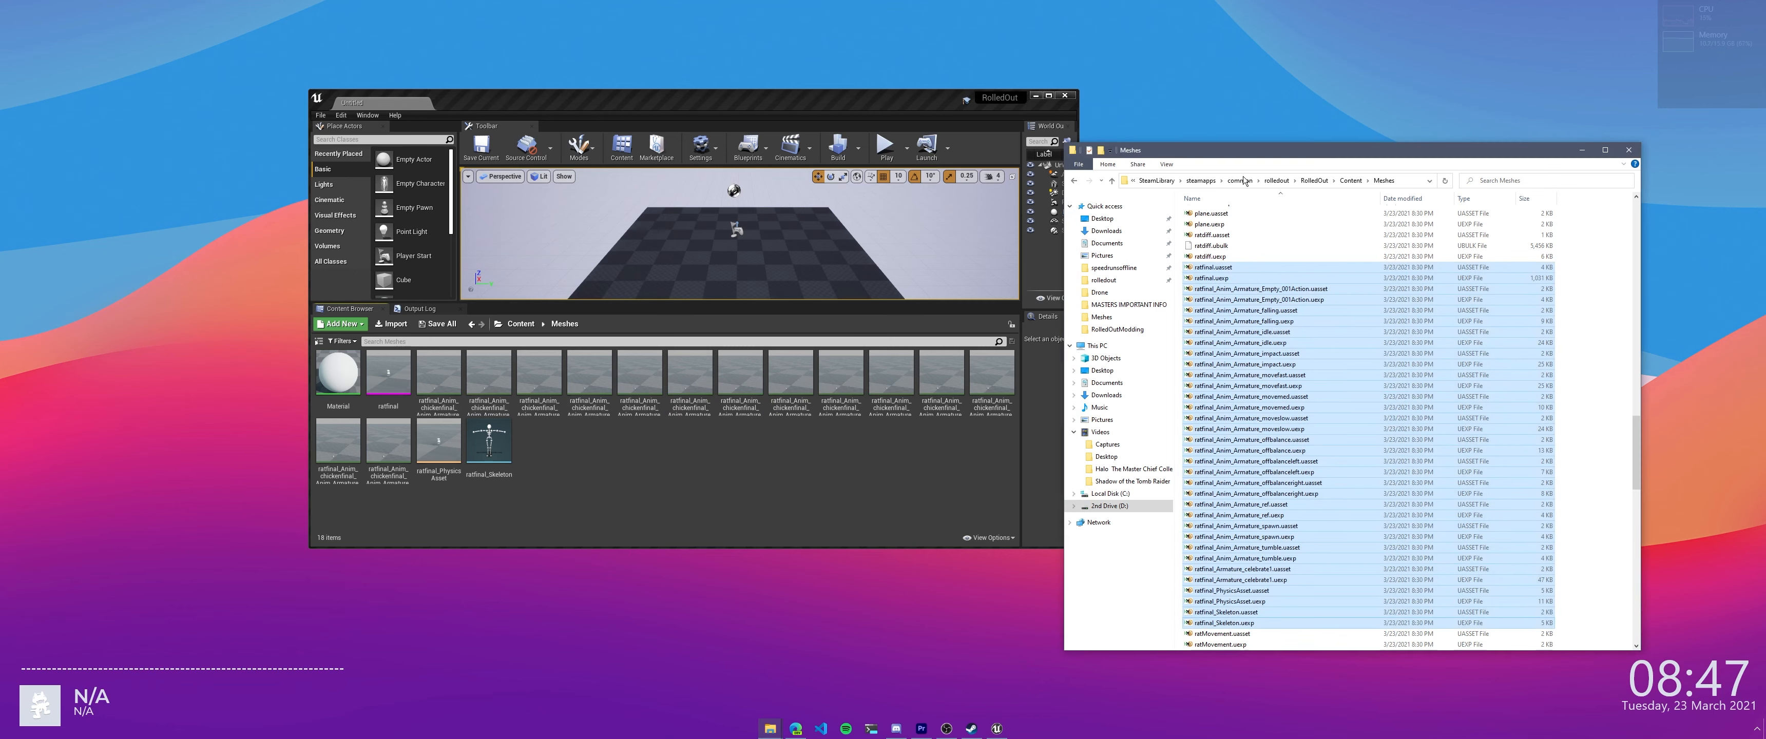
{"action": "left_click_drag", "start_coordinate": [1267, 157], "coordinate": [1255, 157]}
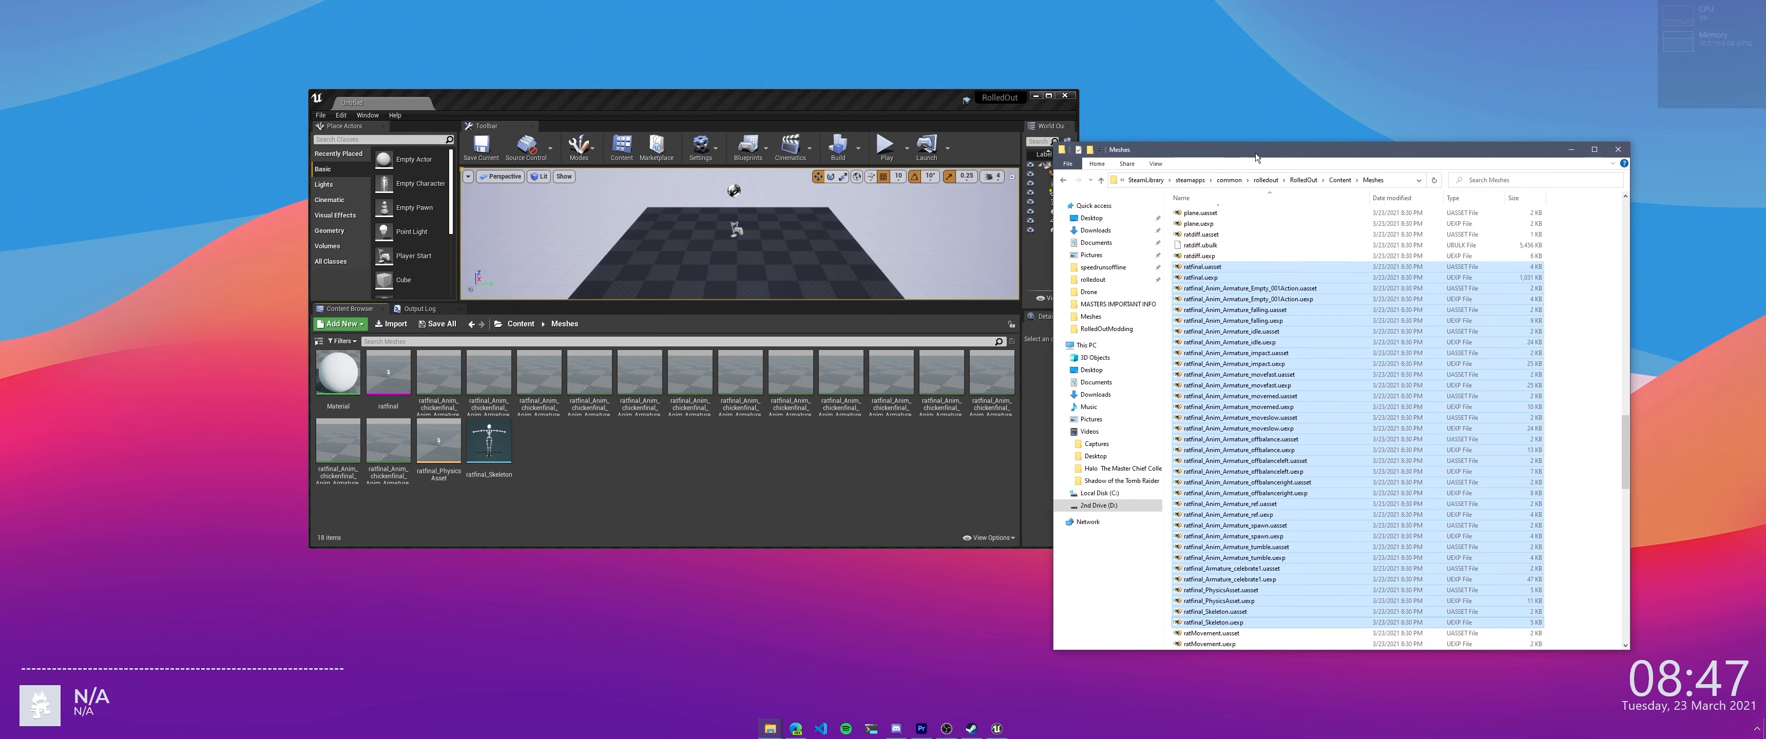
{"action": "left_click", "coordinate": [1065, 97]}
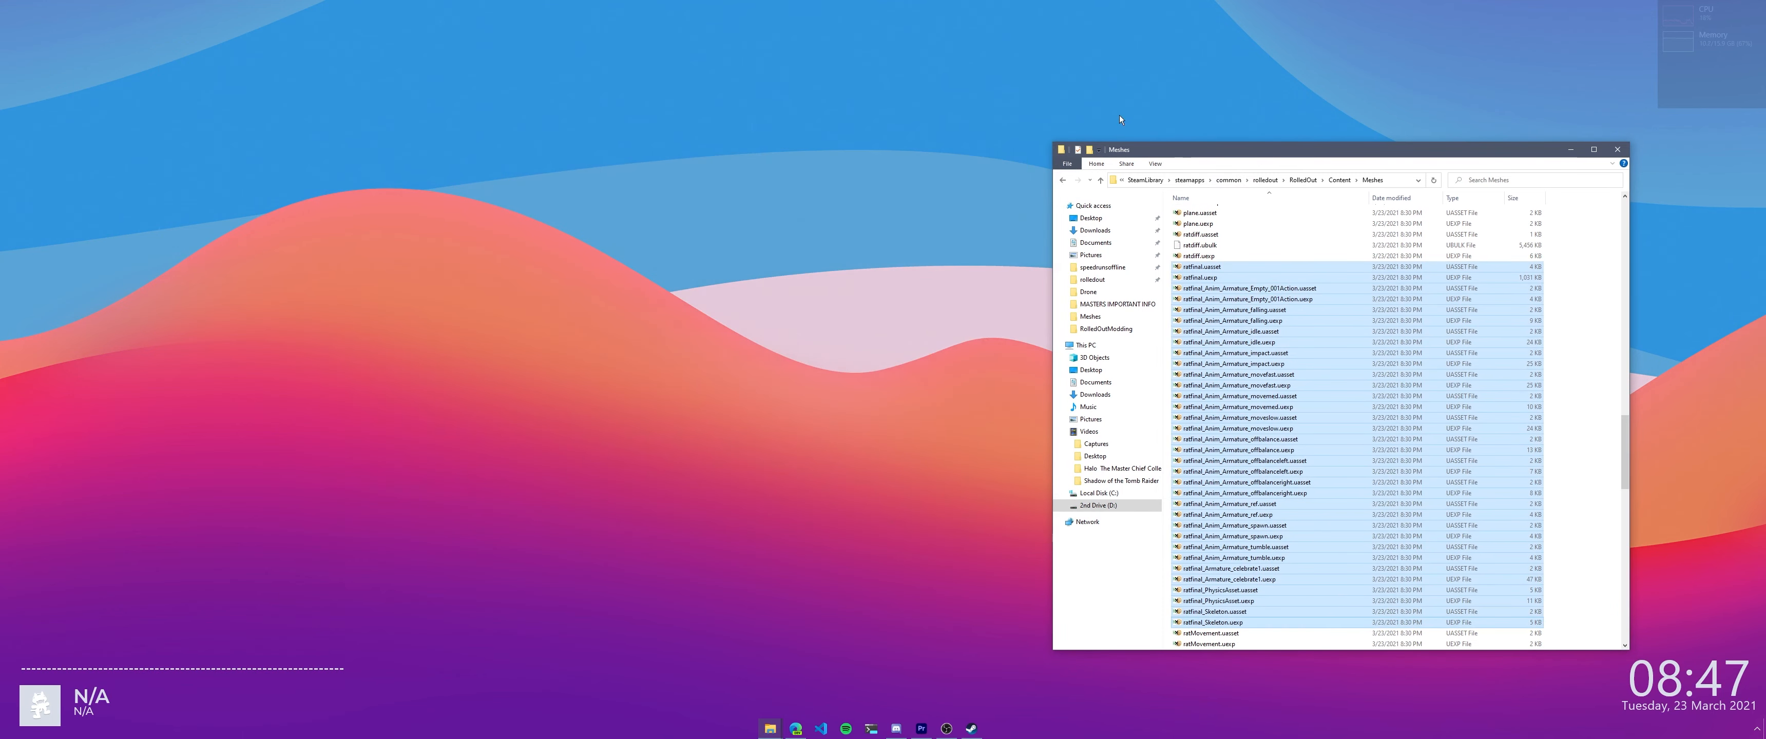
{"action": "left_click_drag", "start_coordinate": [1191, 149], "coordinate": [1134, 133]}
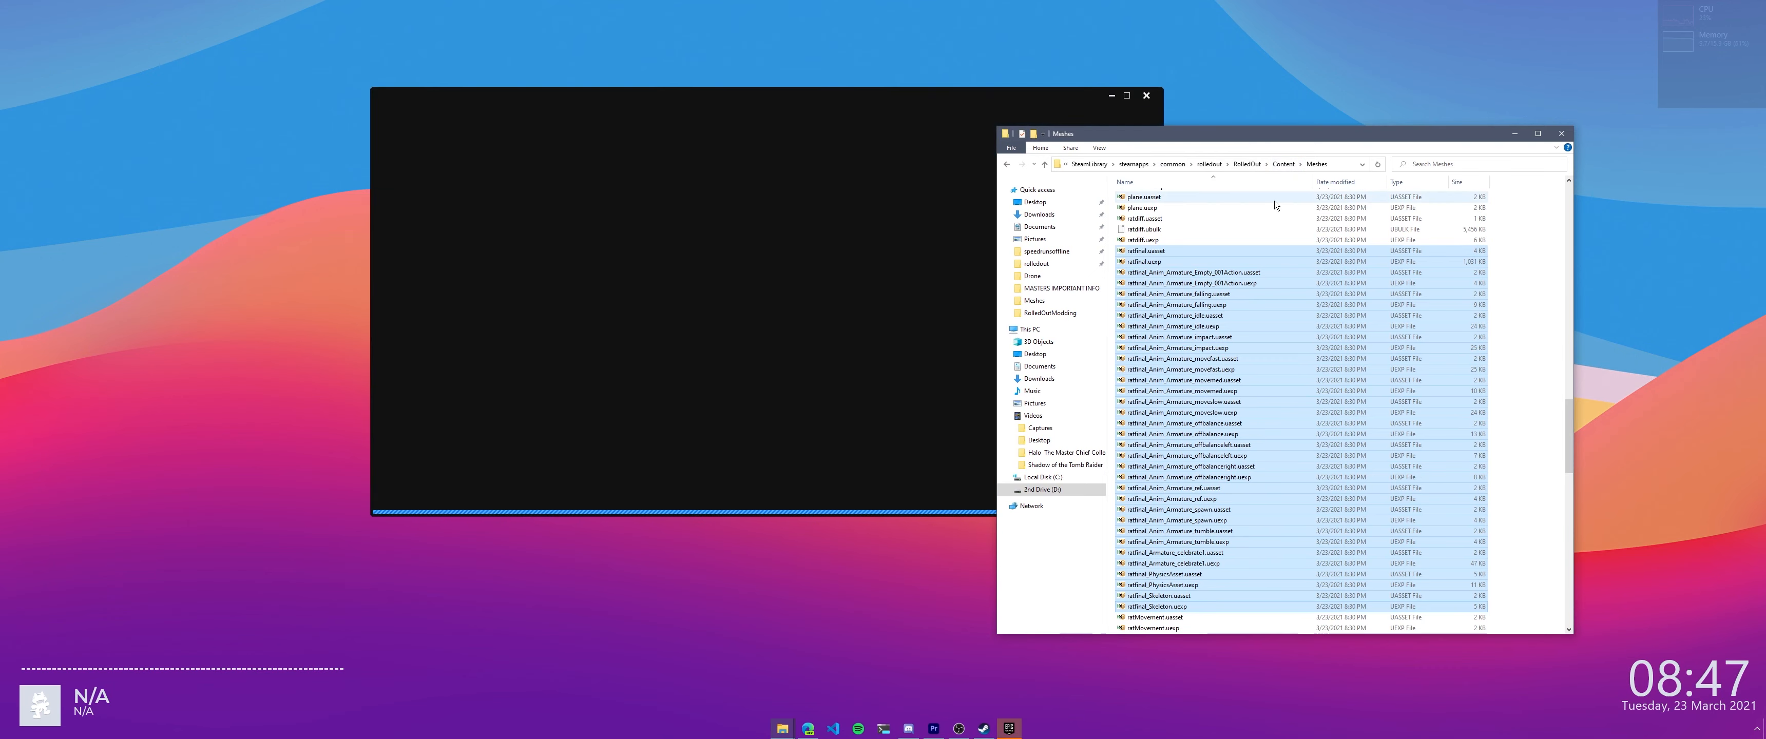
{"action": "left_click", "coordinate": [1145, 96]}
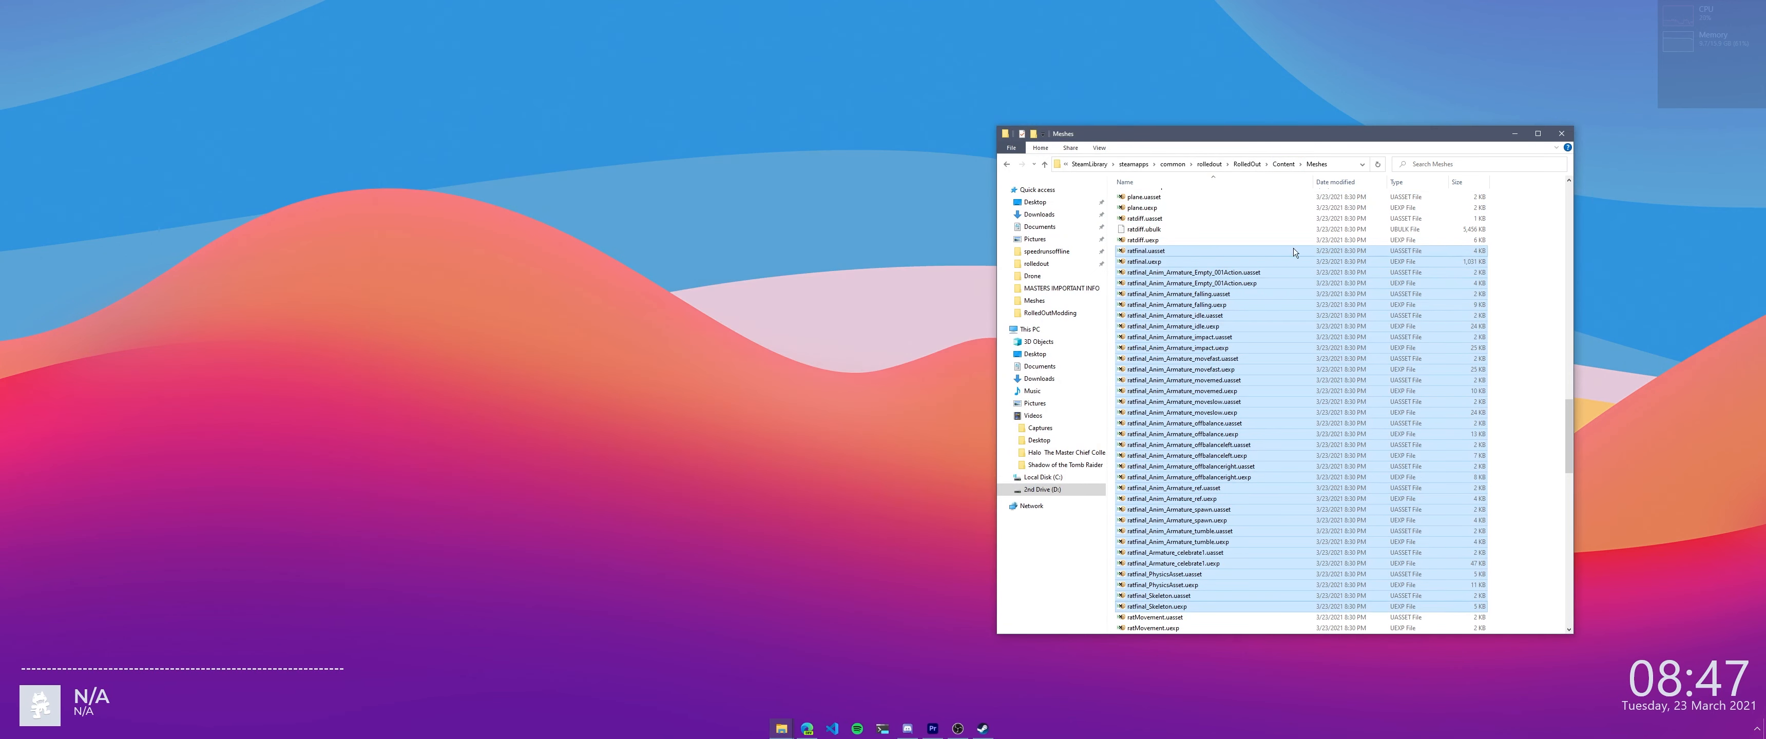
Open a second File Explorer window beside the first and go to Documents\Unreal Projects\RolledOut on the 2nd Drive (D:)
{"action": "right_click", "coordinate": [769, 733]}
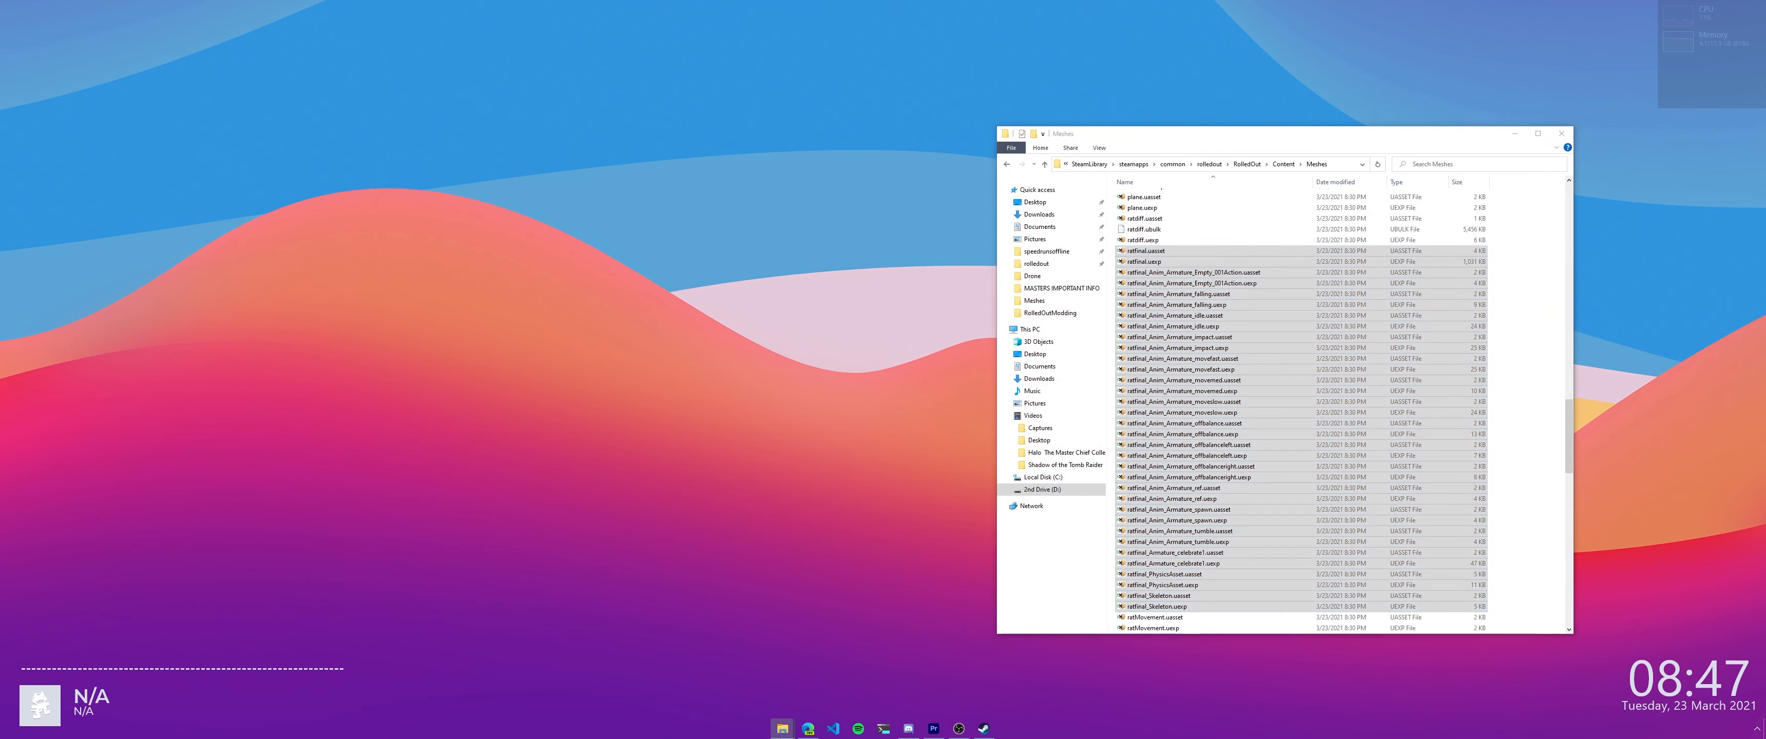
{"action": "left_click", "coordinate": [767, 680]}
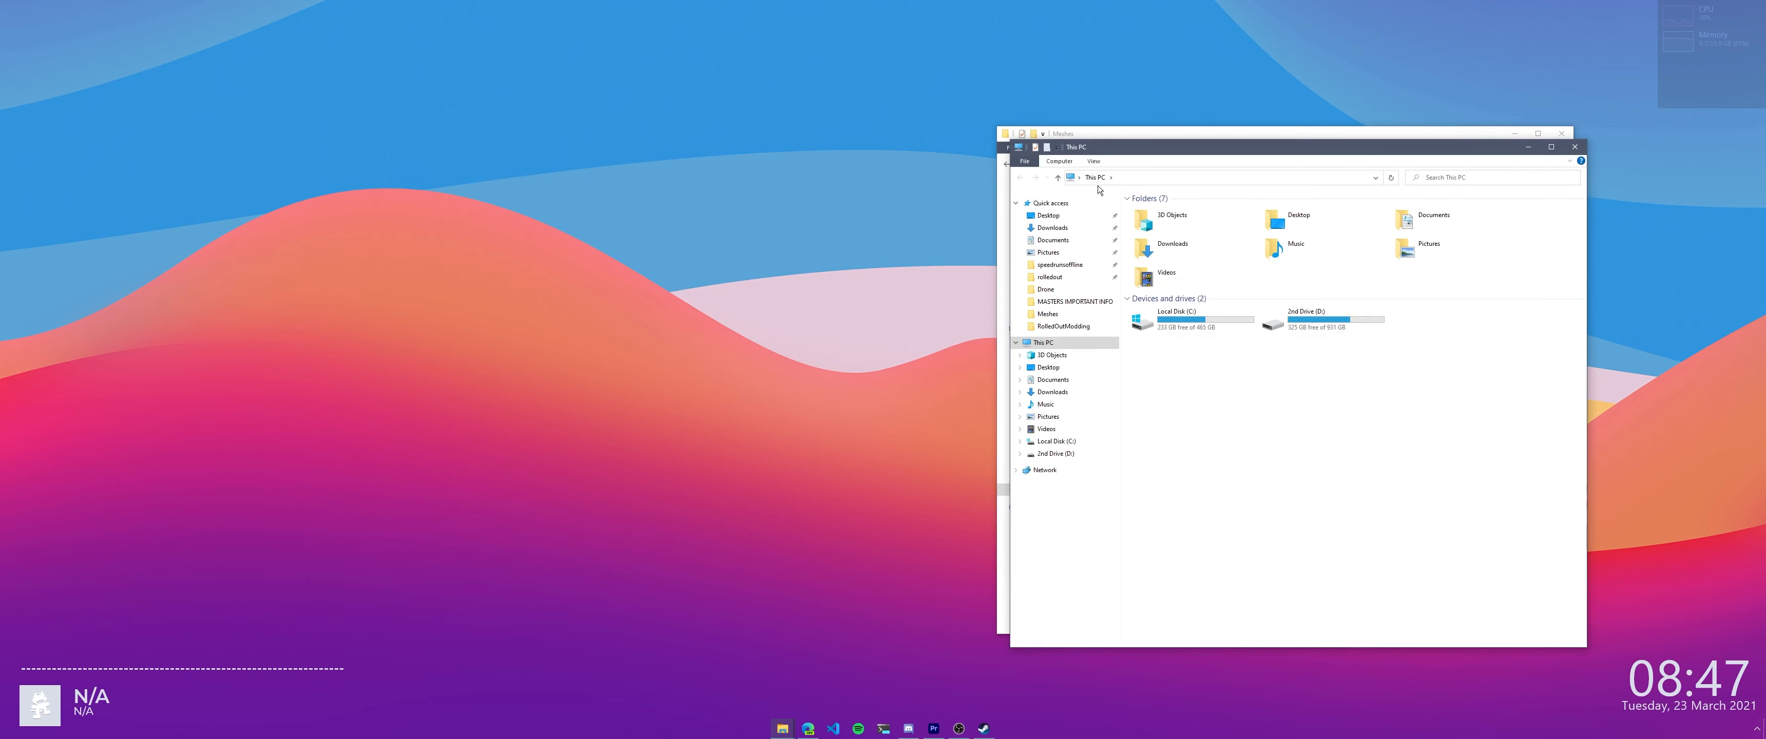
{"action": "left_click_drag", "start_coordinate": [1162, 149], "coordinate": [533, 126]}
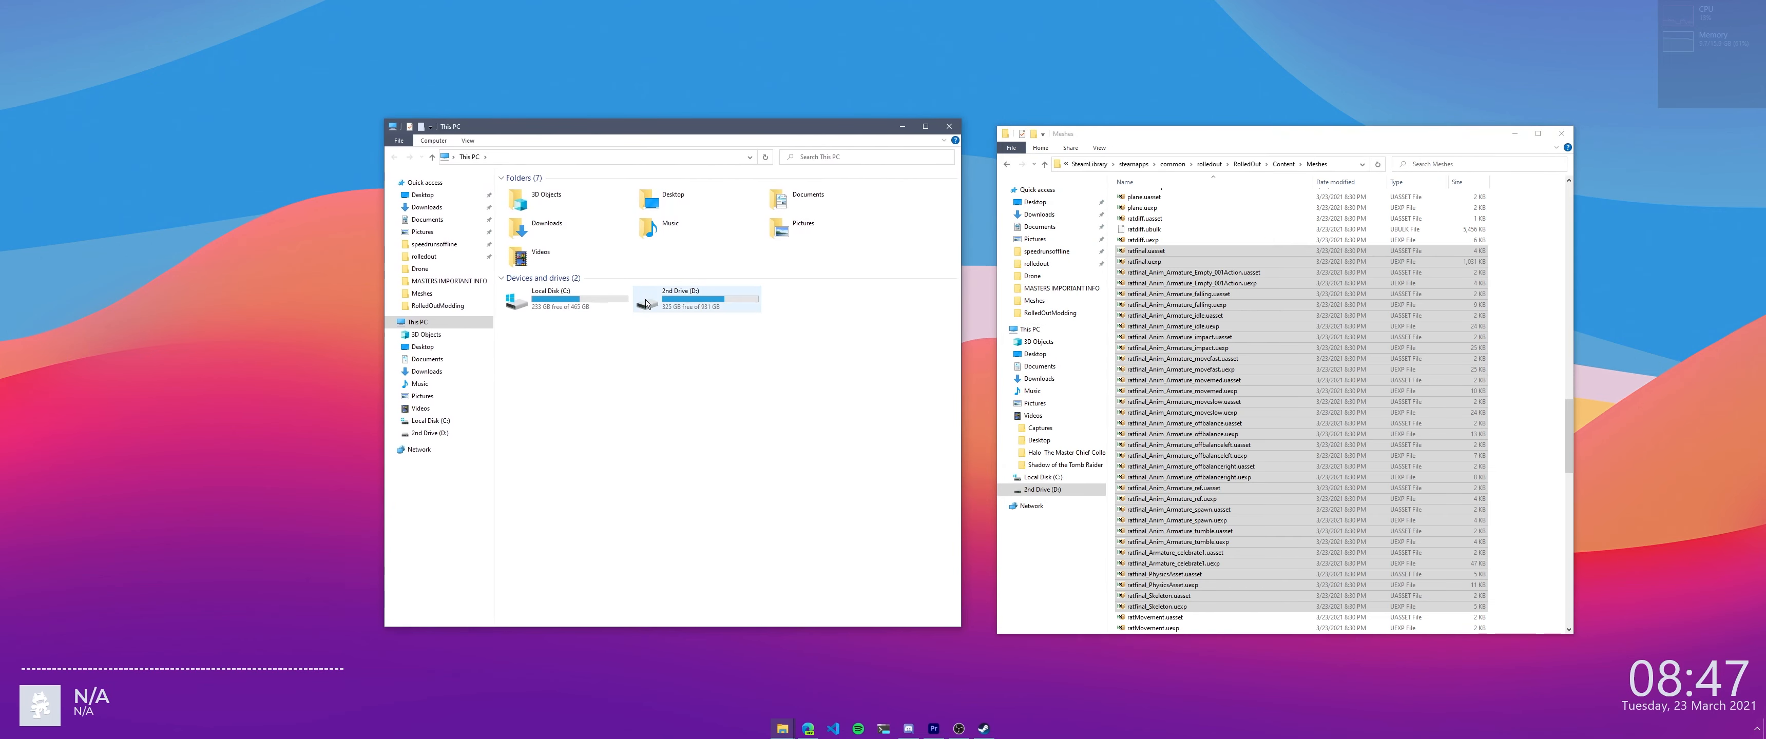
{"action": "double_click", "coordinate": [686, 298]}
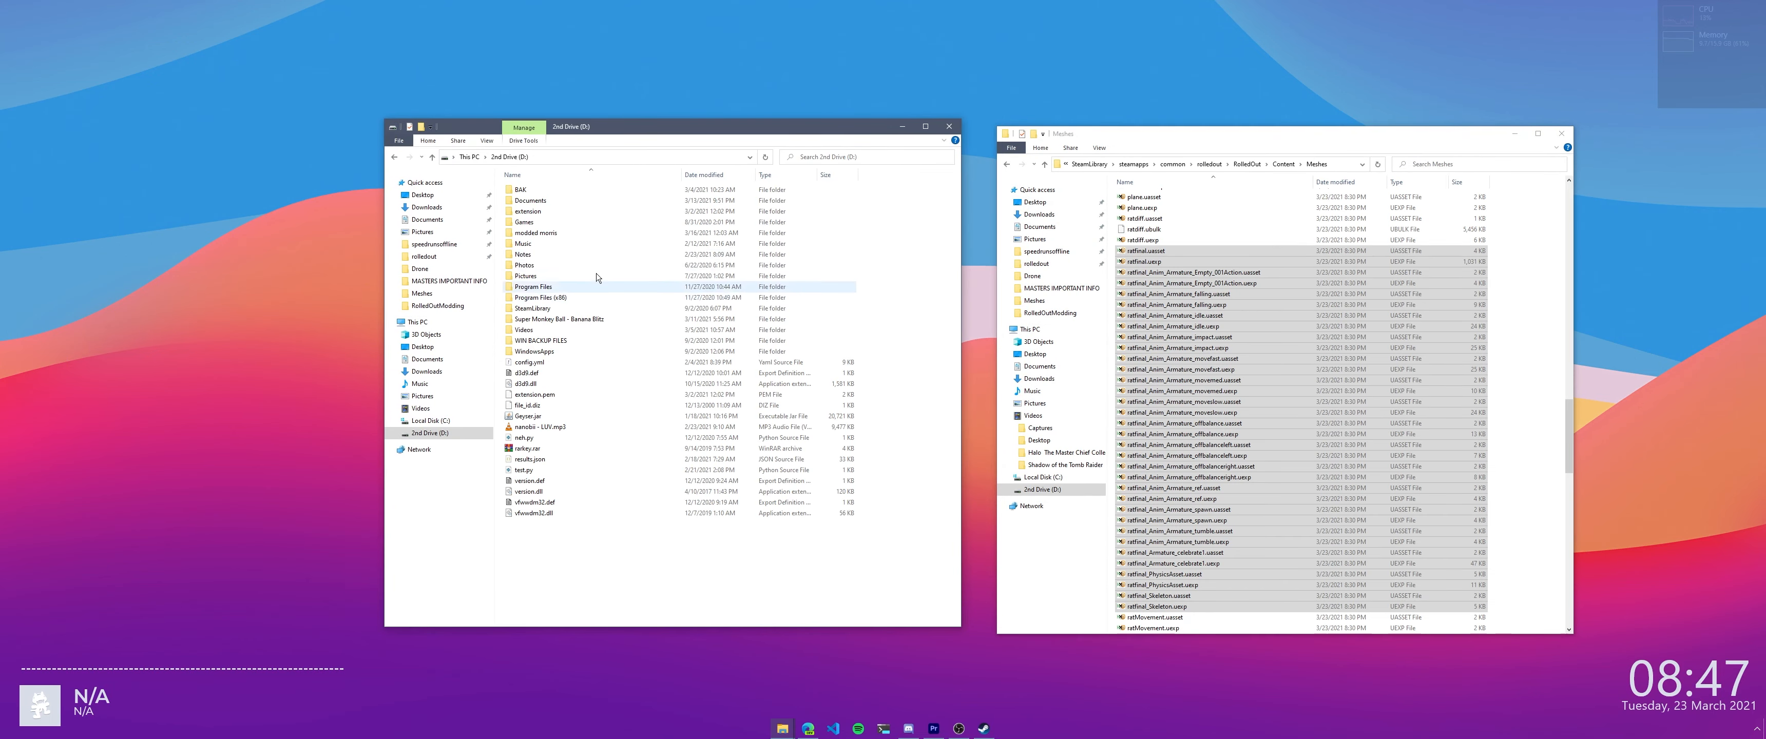
{"action": "double_click", "coordinate": [538, 200]}
{"action": "double_click", "coordinate": [556, 283]}
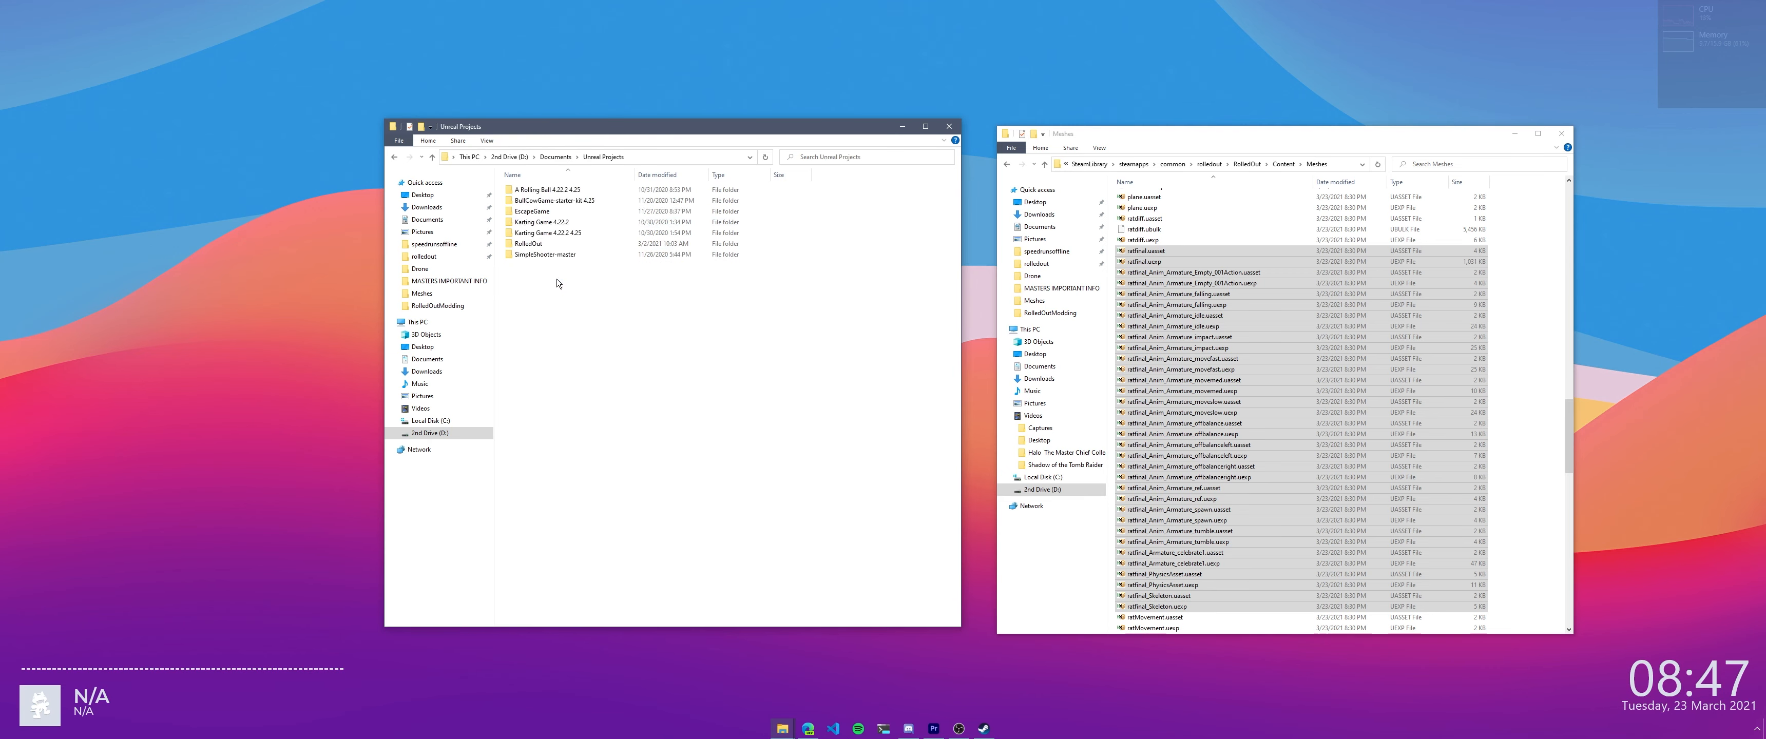
{"action": "left_click", "coordinate": [531, 245]}
{"action": "double_click", "coordinate": [531, 244]}
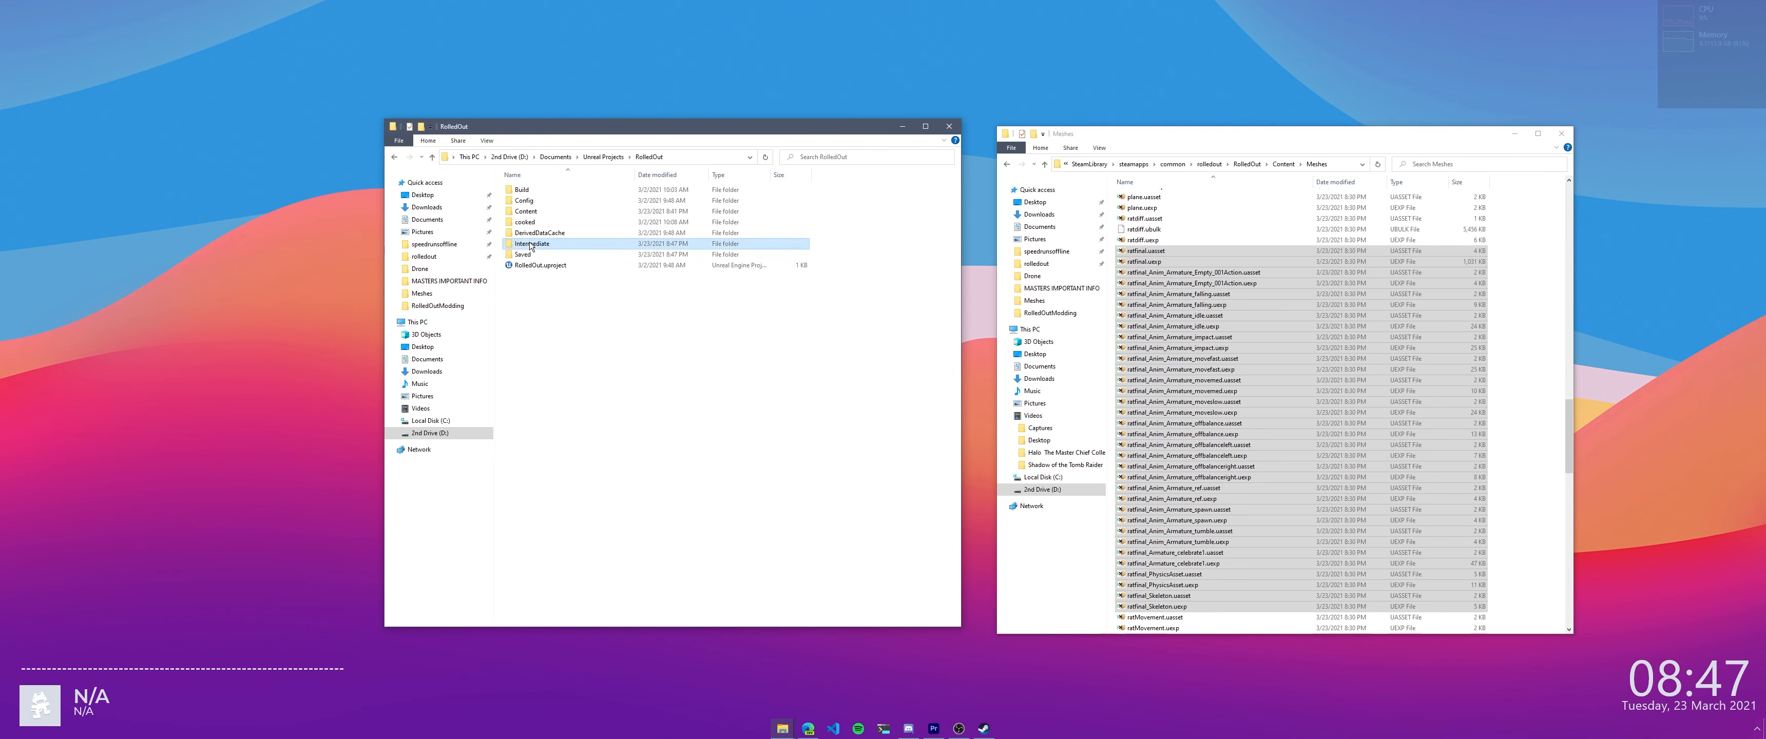
Open the project's packaged Meshes folder at cooked\WindowsNoEditor\RolledOut\Content\Meshes
{"action": "left_click", "coordinate": [556, 223]}
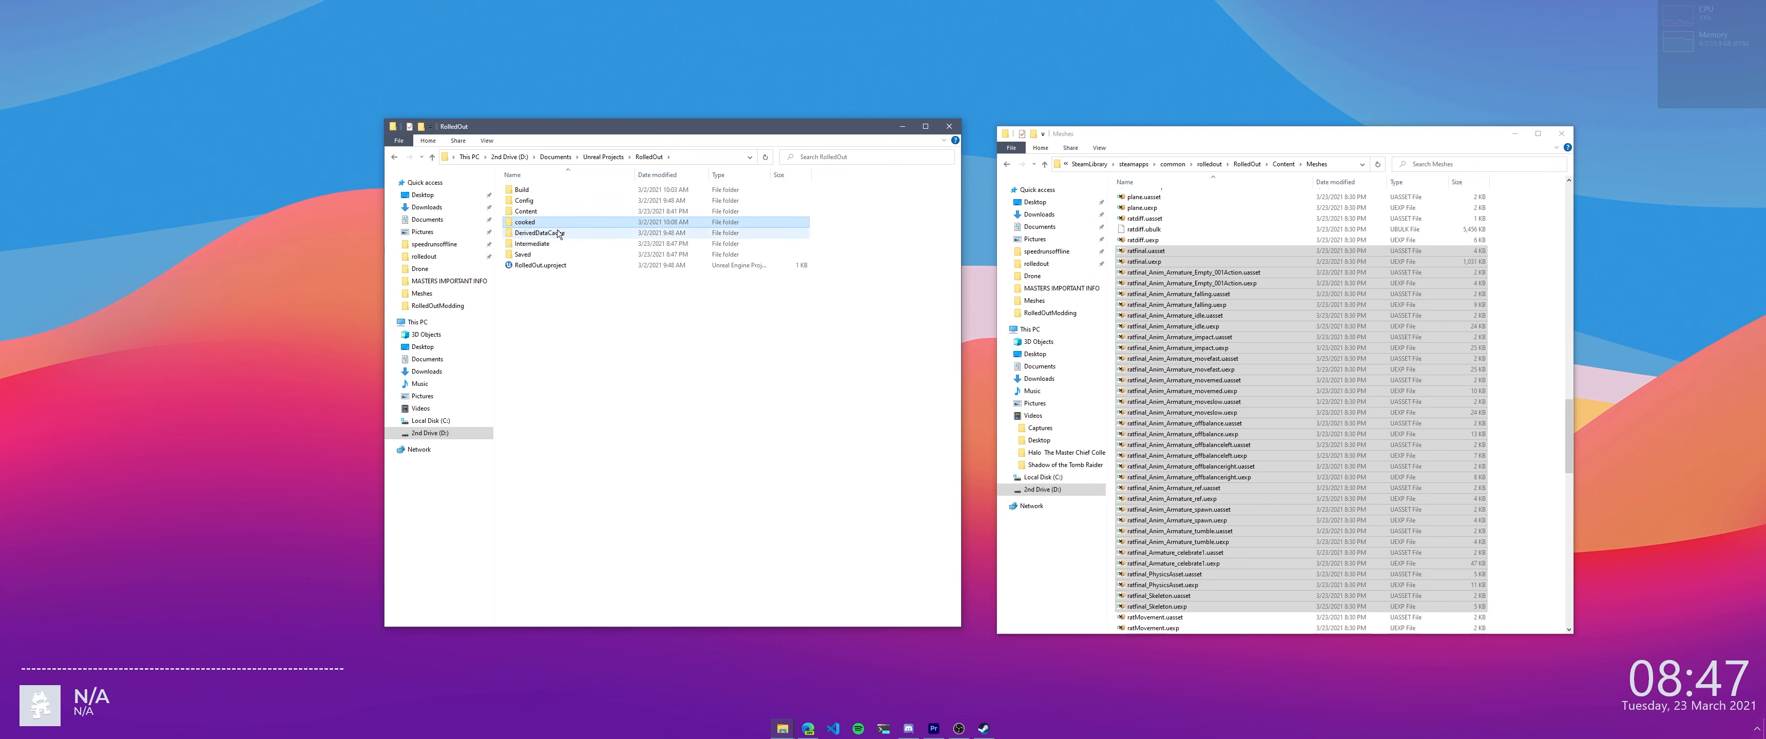
{"action": "double_click", "coordinate": [530, 223]}
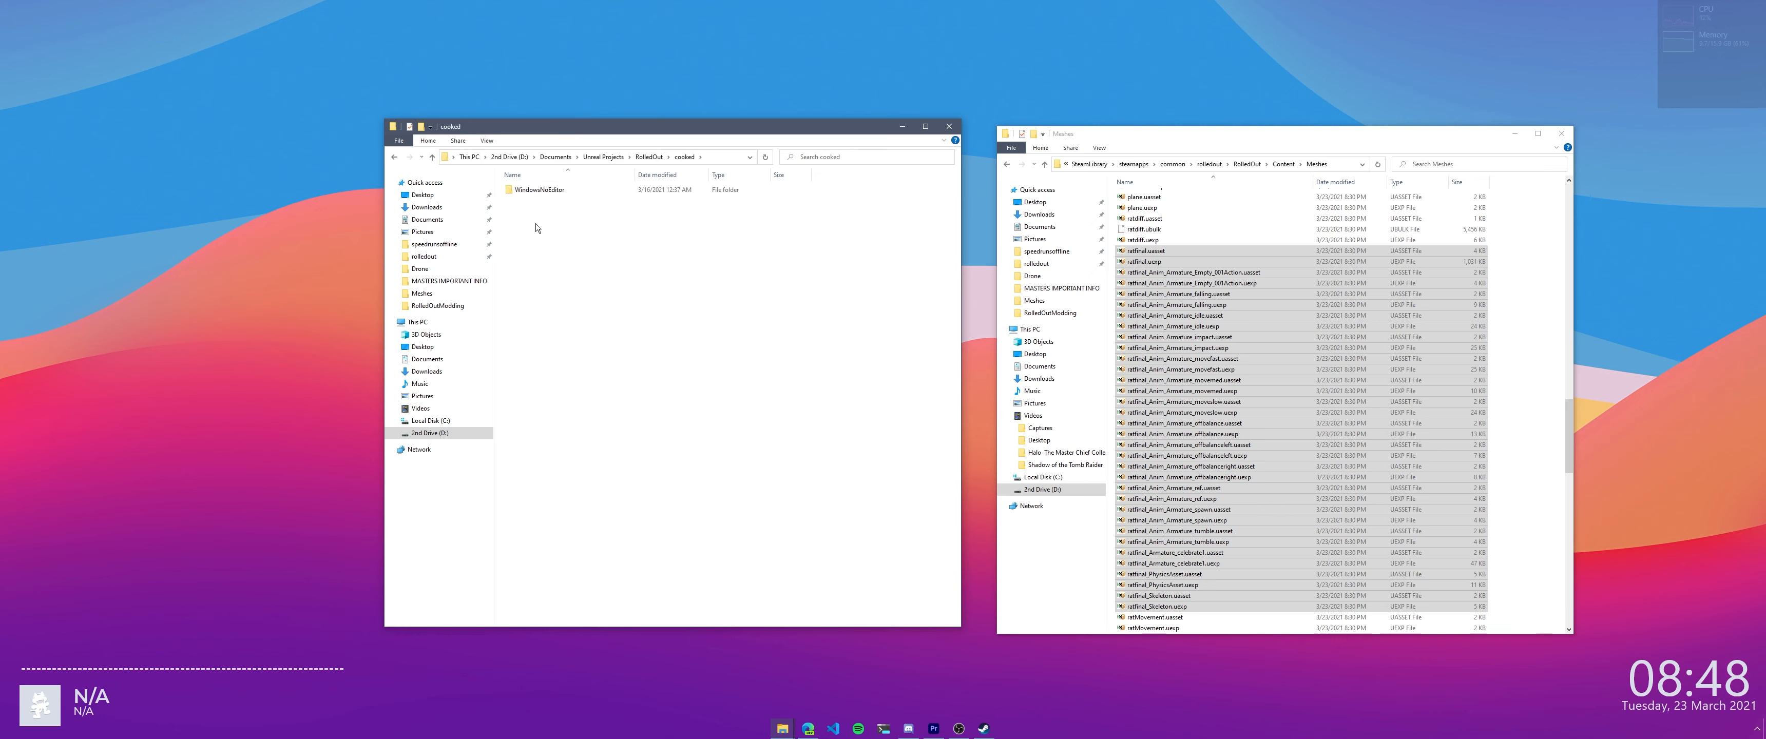
{"action": "double_click", "coordinate": [539, 191]}
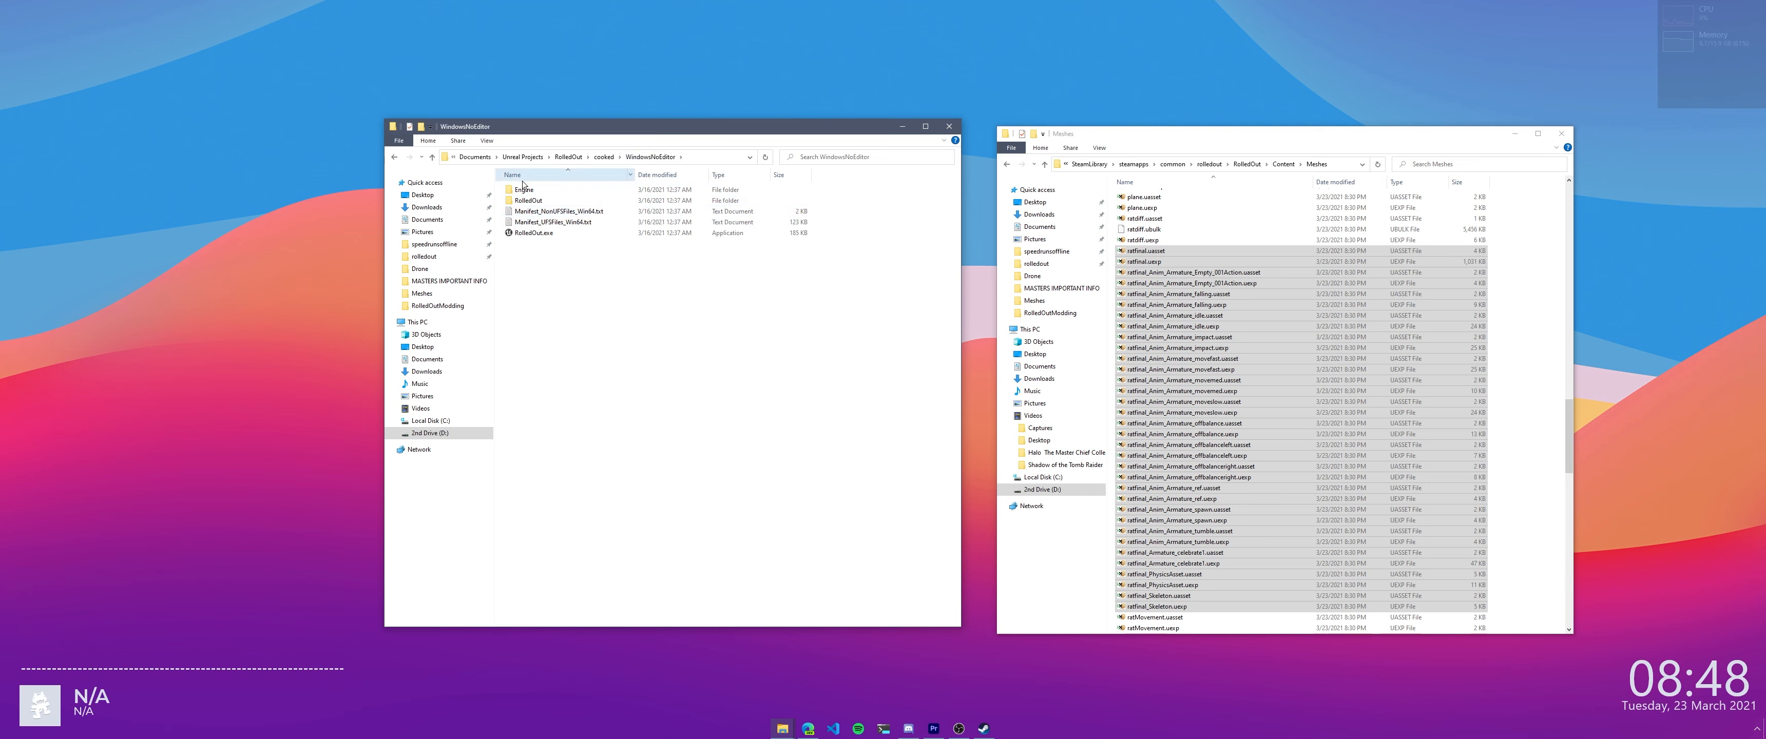
{"action": "left_click", "coordinate": [527, 203]}
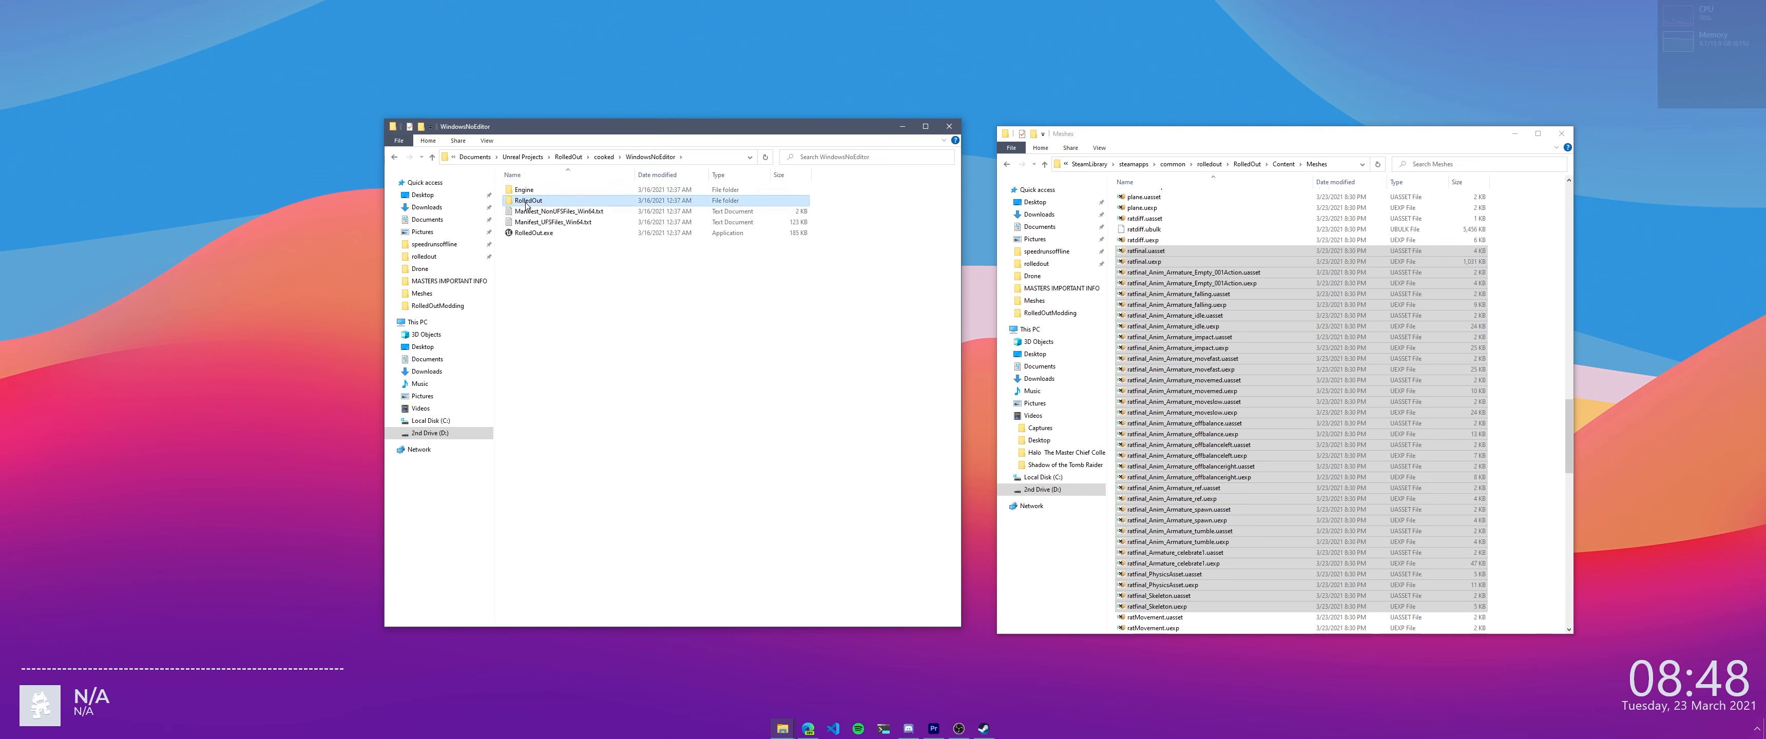
{"action": "right_click", "coordinate": [527, 203]}
{"action": "left_click", "coordinate": [542, 210]}
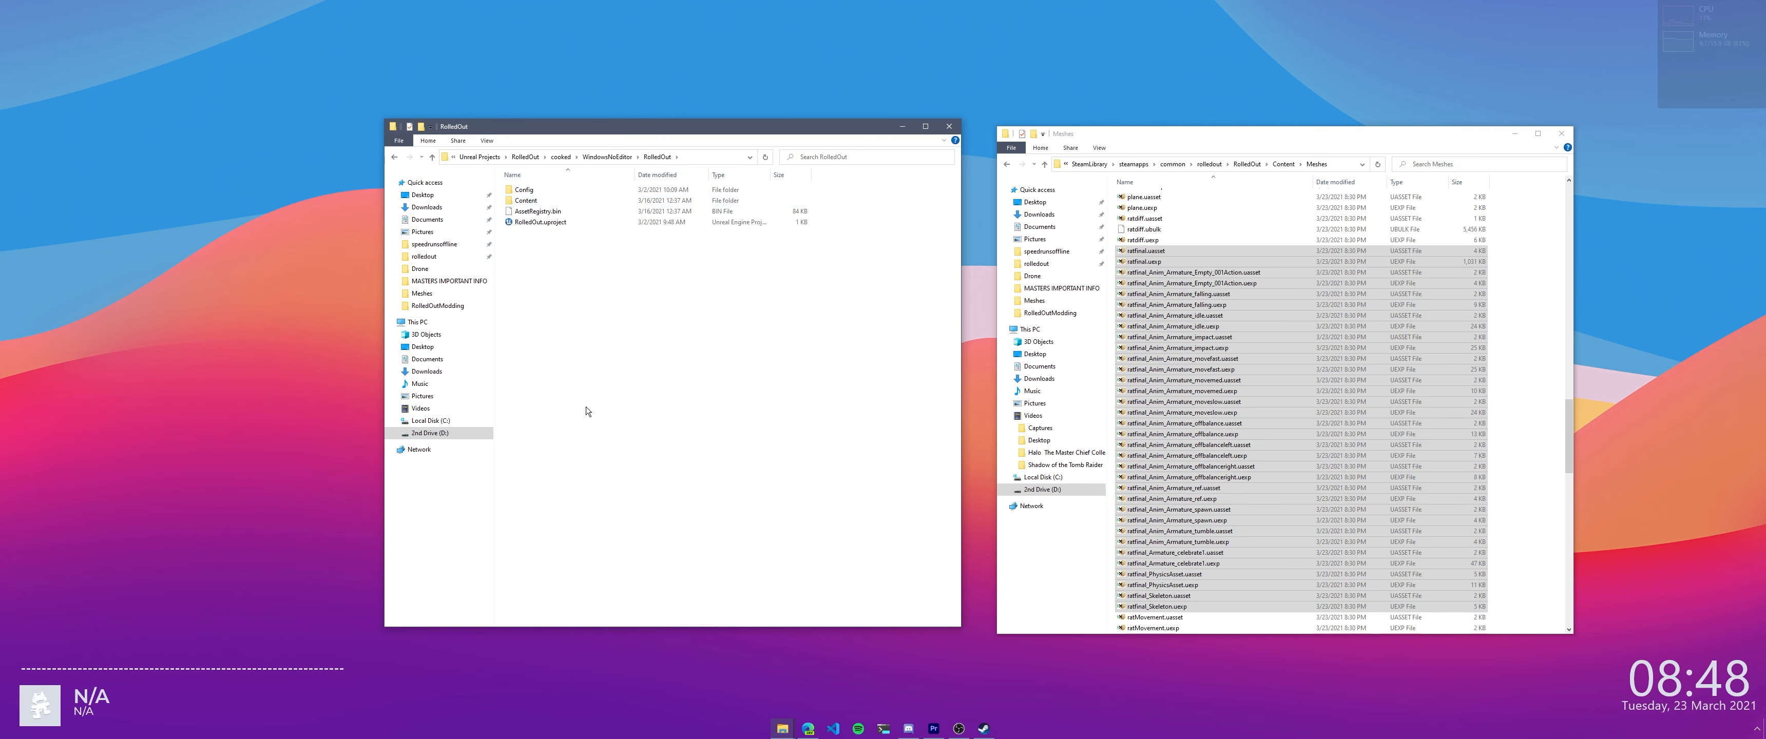
{"action": "double_click", "coordinate": [540, 202]}
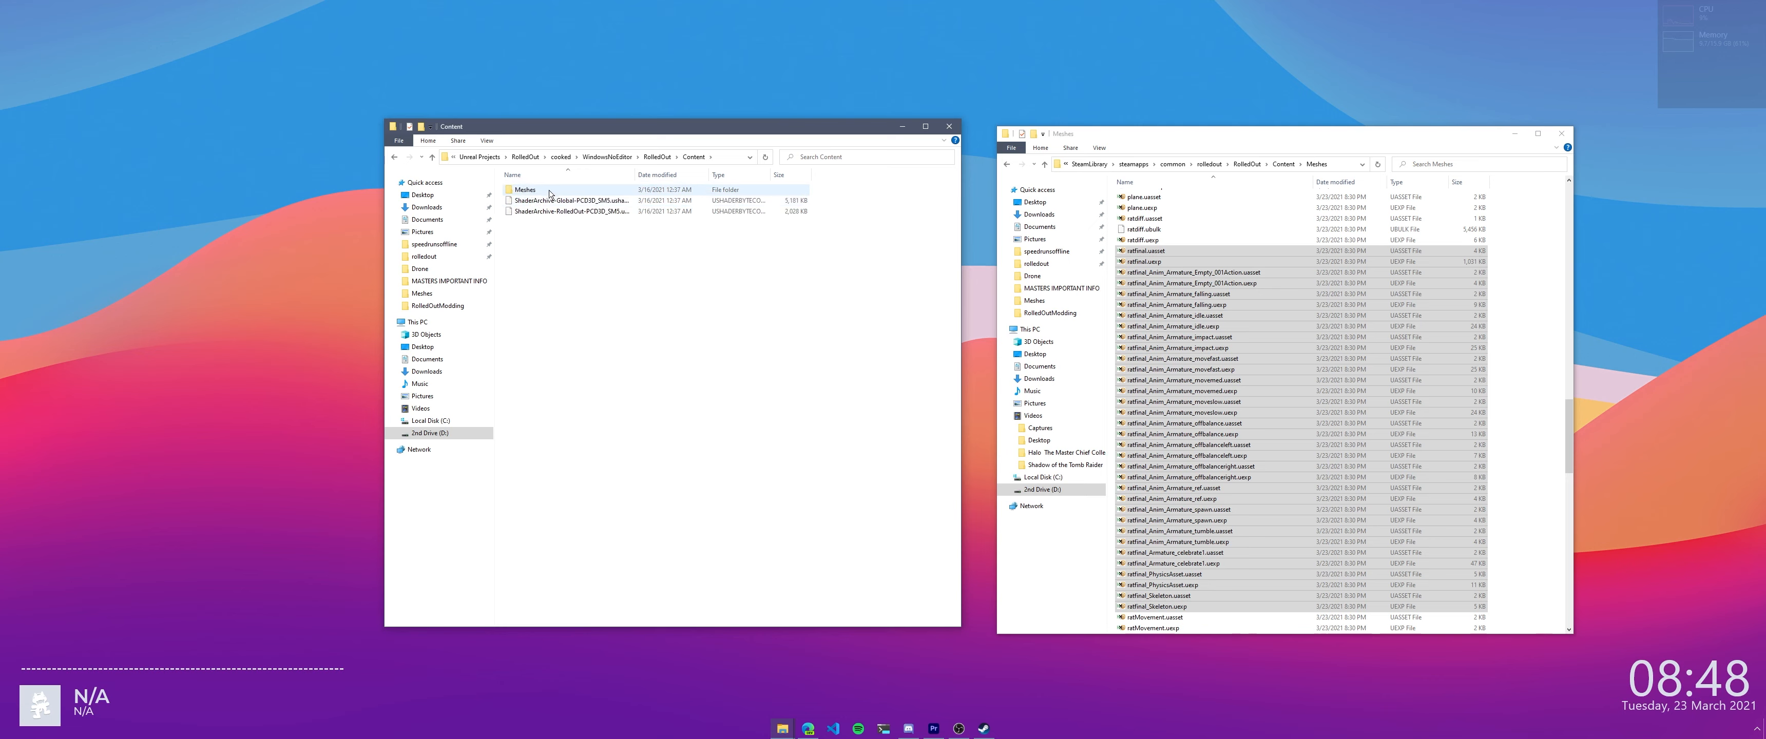
{"action": "double_click", "coordinate": [550, 192]}
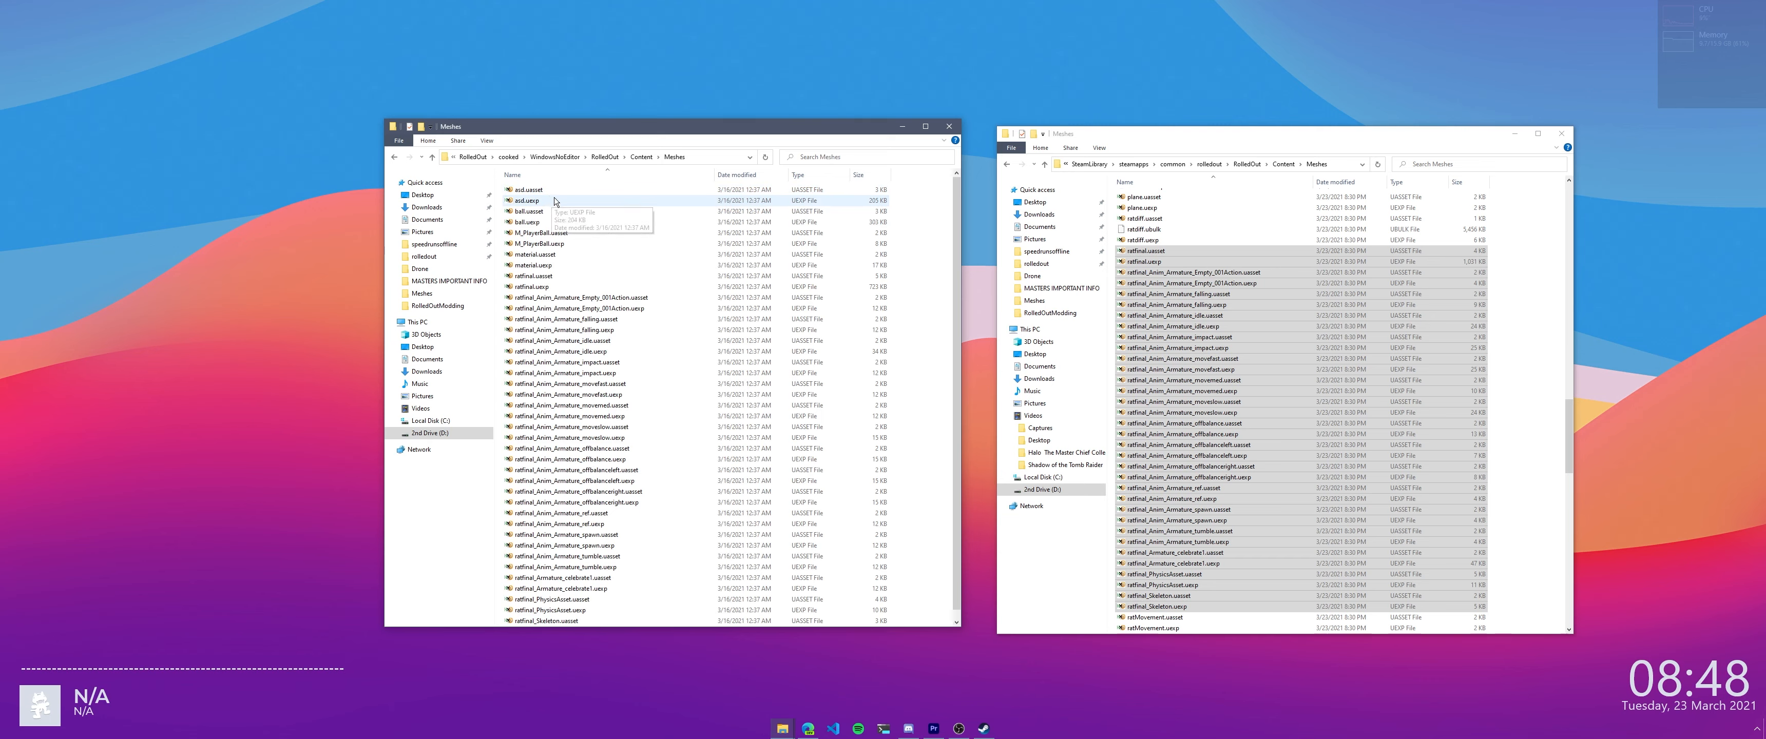
Examine the material and ratfinal files in the cooked Meshes folder and align its window beside the game's Meshes window
{"action": "scroll", "coordinate": [545, 226], "scroll_direction": "down", "scroll_amount": 1}
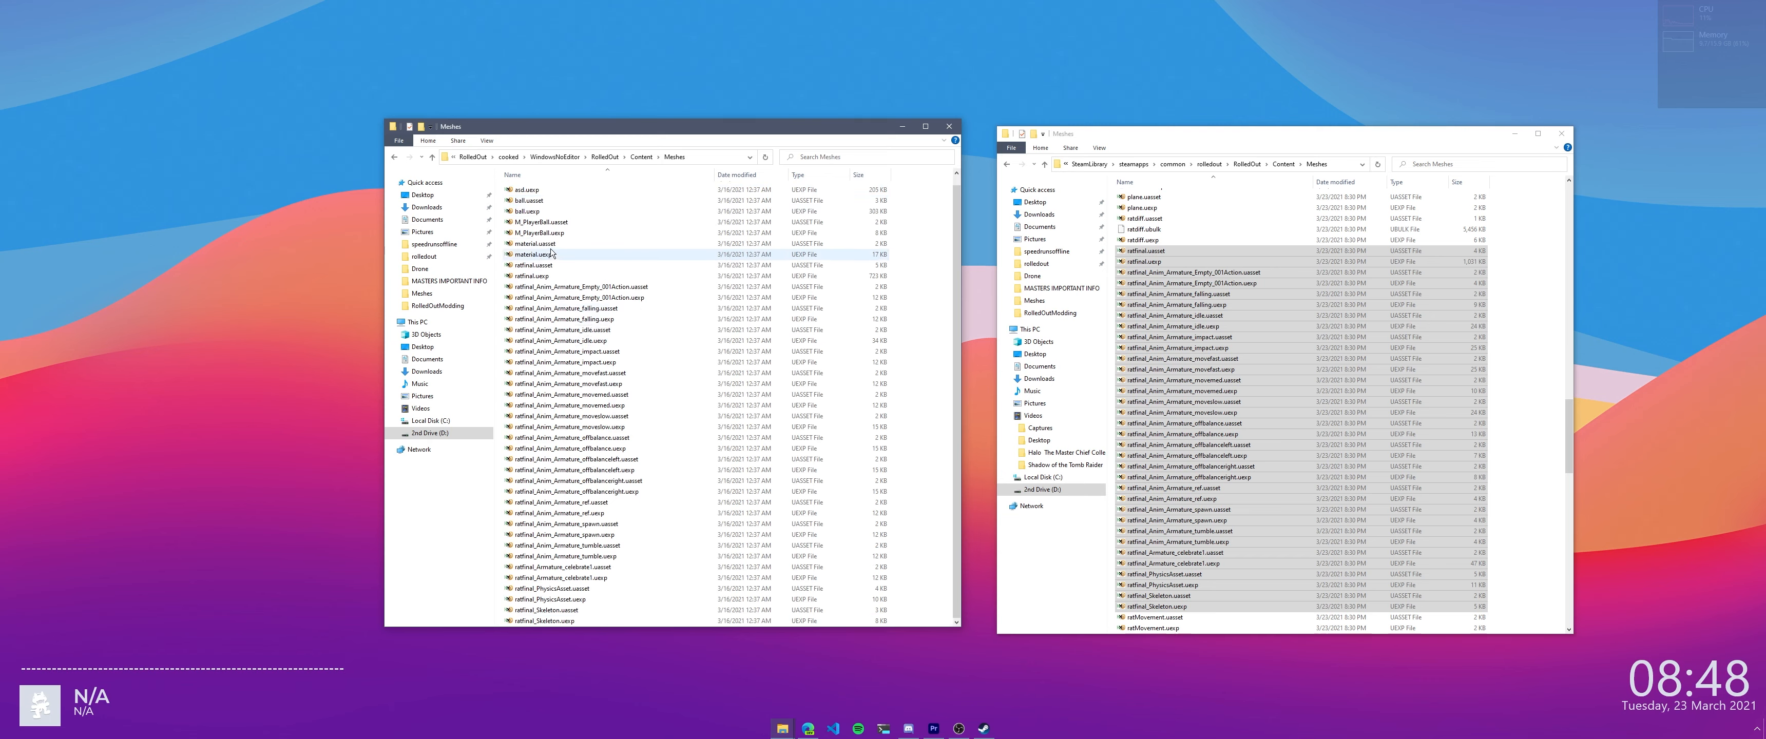
{"action": "left_click", "coordinate": [553, 243]}
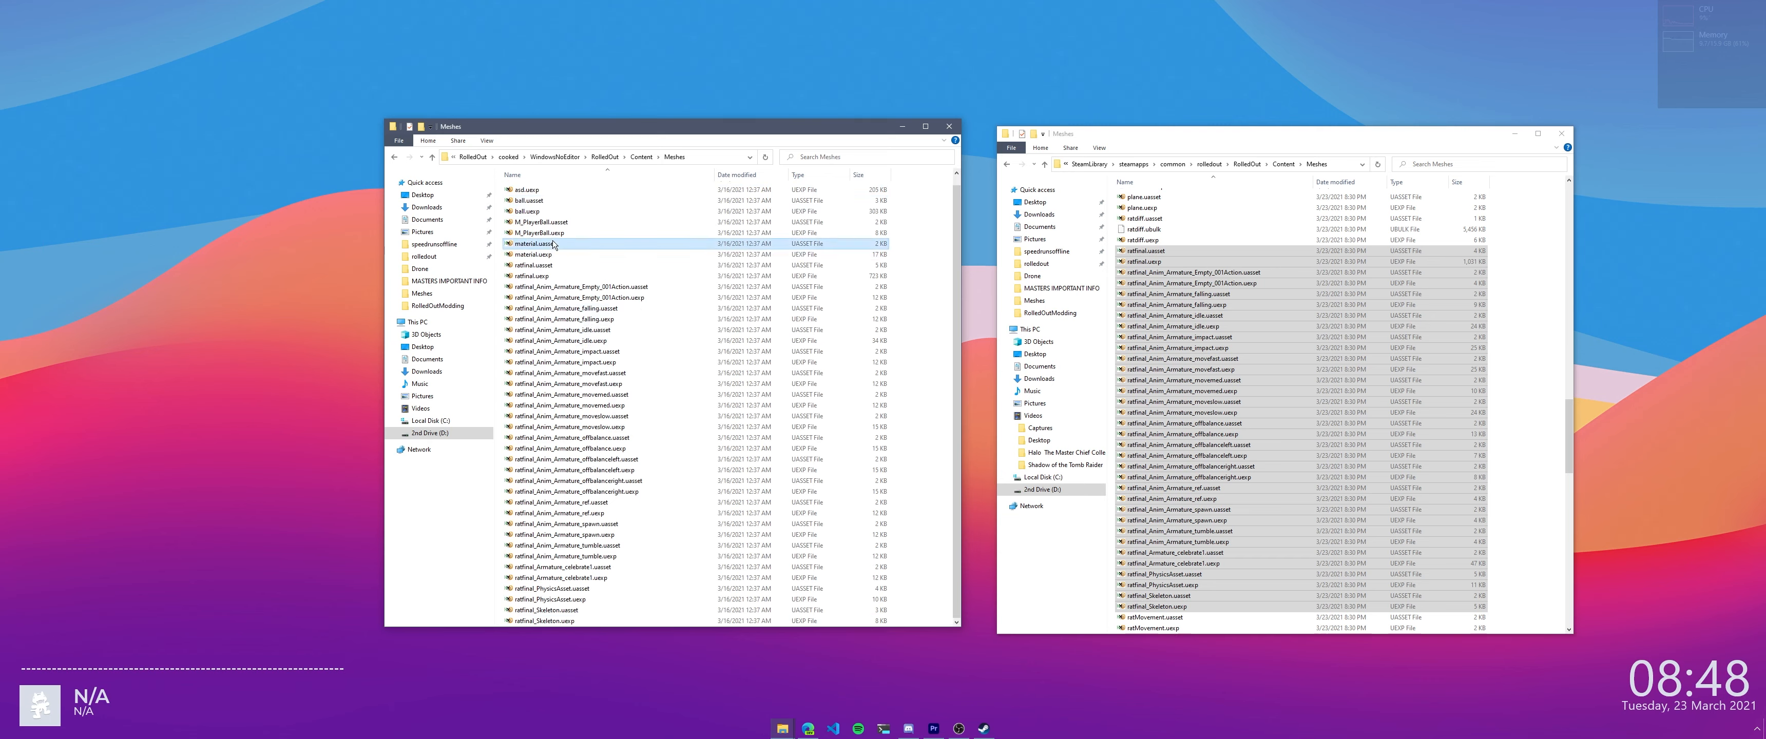
{"action": "left_click", "coordinate": [555, 255]}
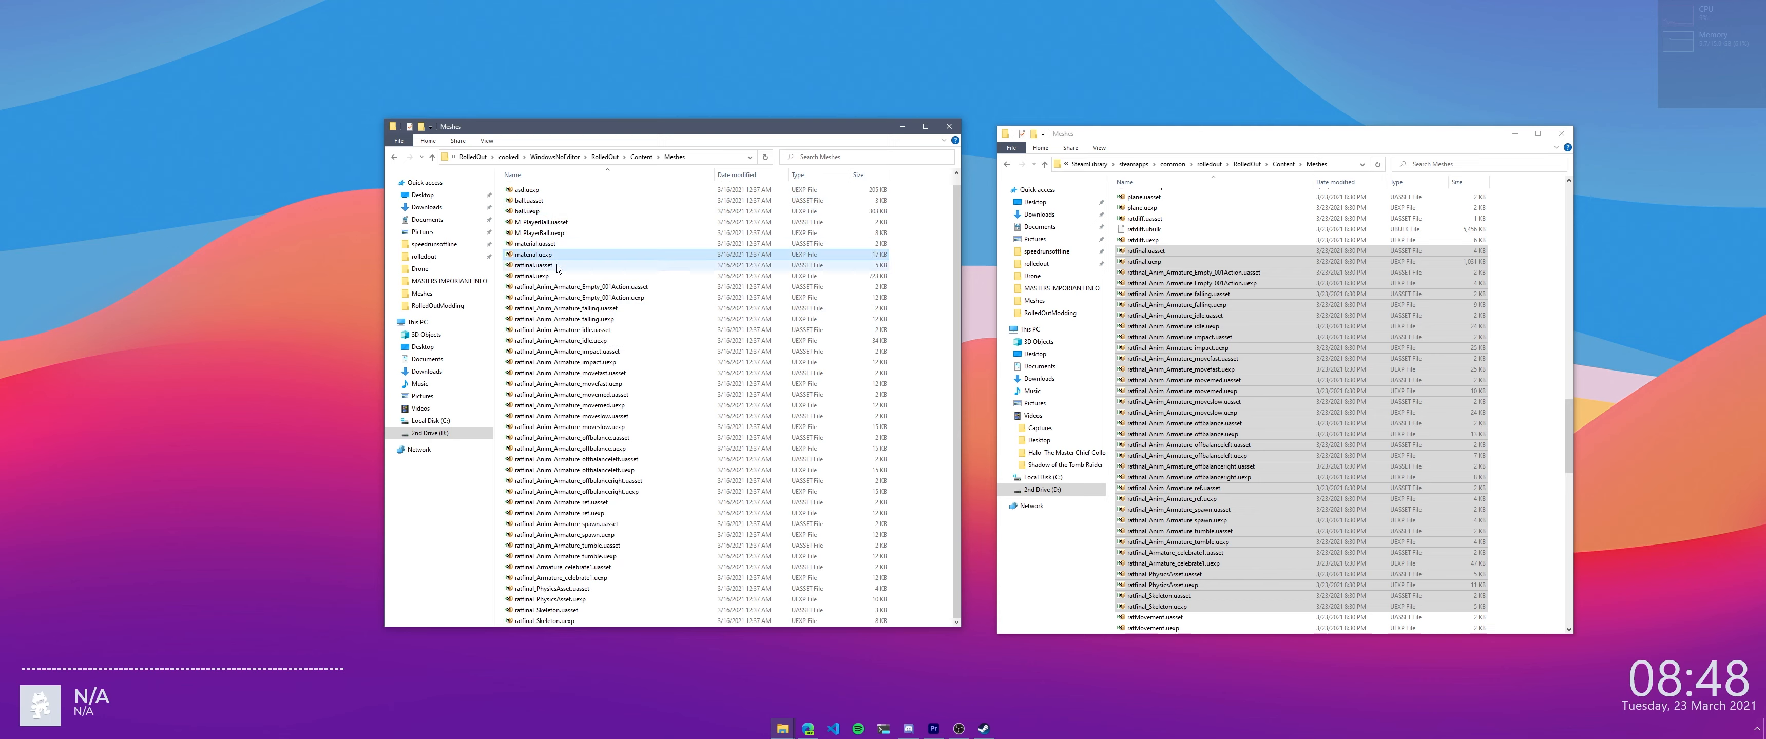
{"action": "left_click", "coordinate": [557, 265]}
{"action": "left_click", "coordinate": [552, 275]}
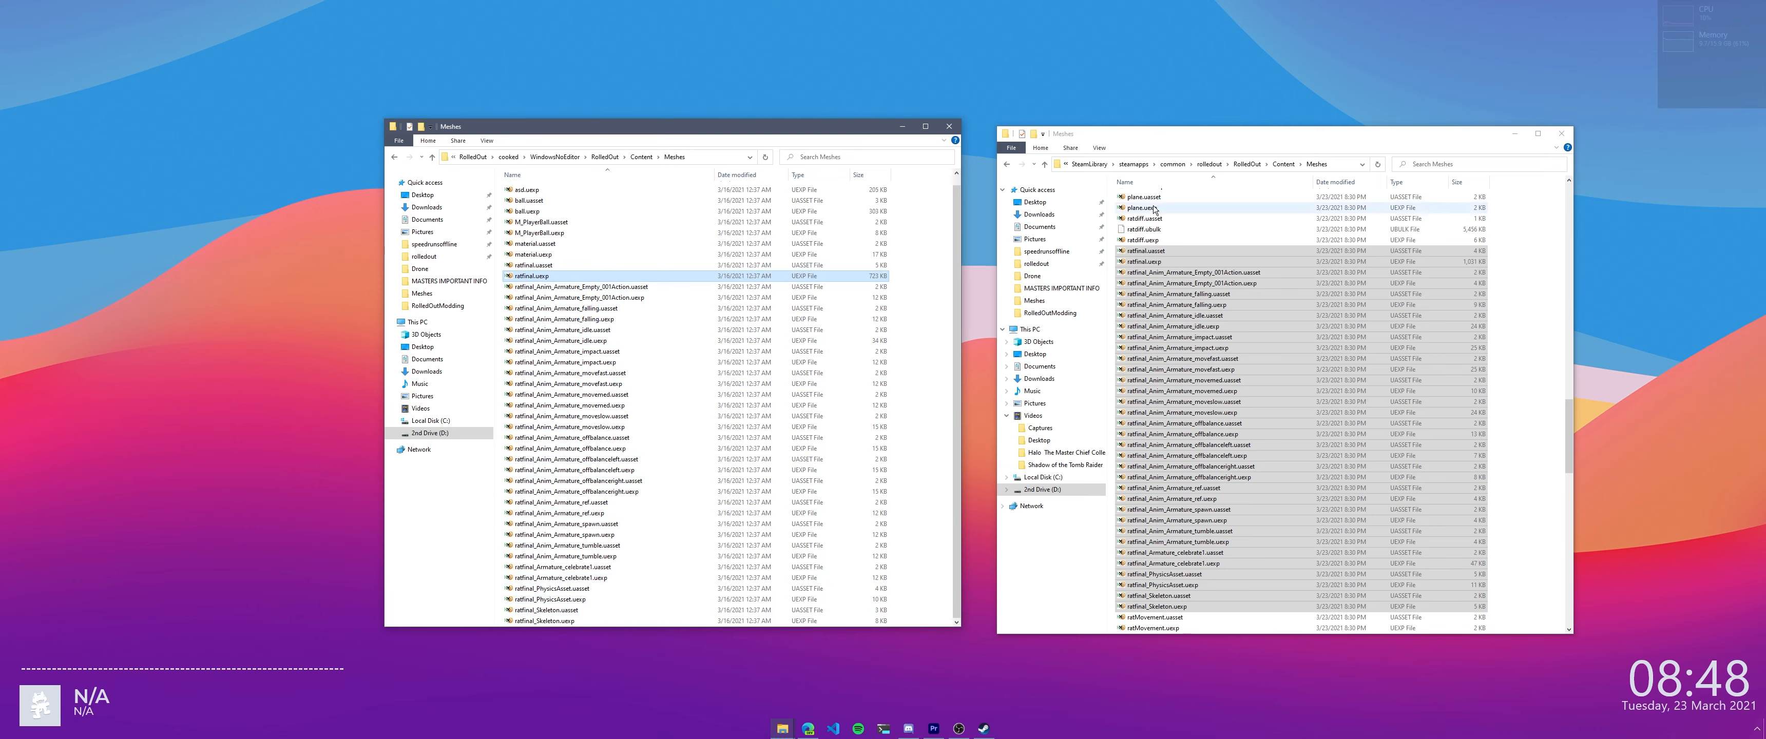
{"action": "left_click_drag", "start_coordinate": [1166, 131], "coordinate": [1129, 107]}
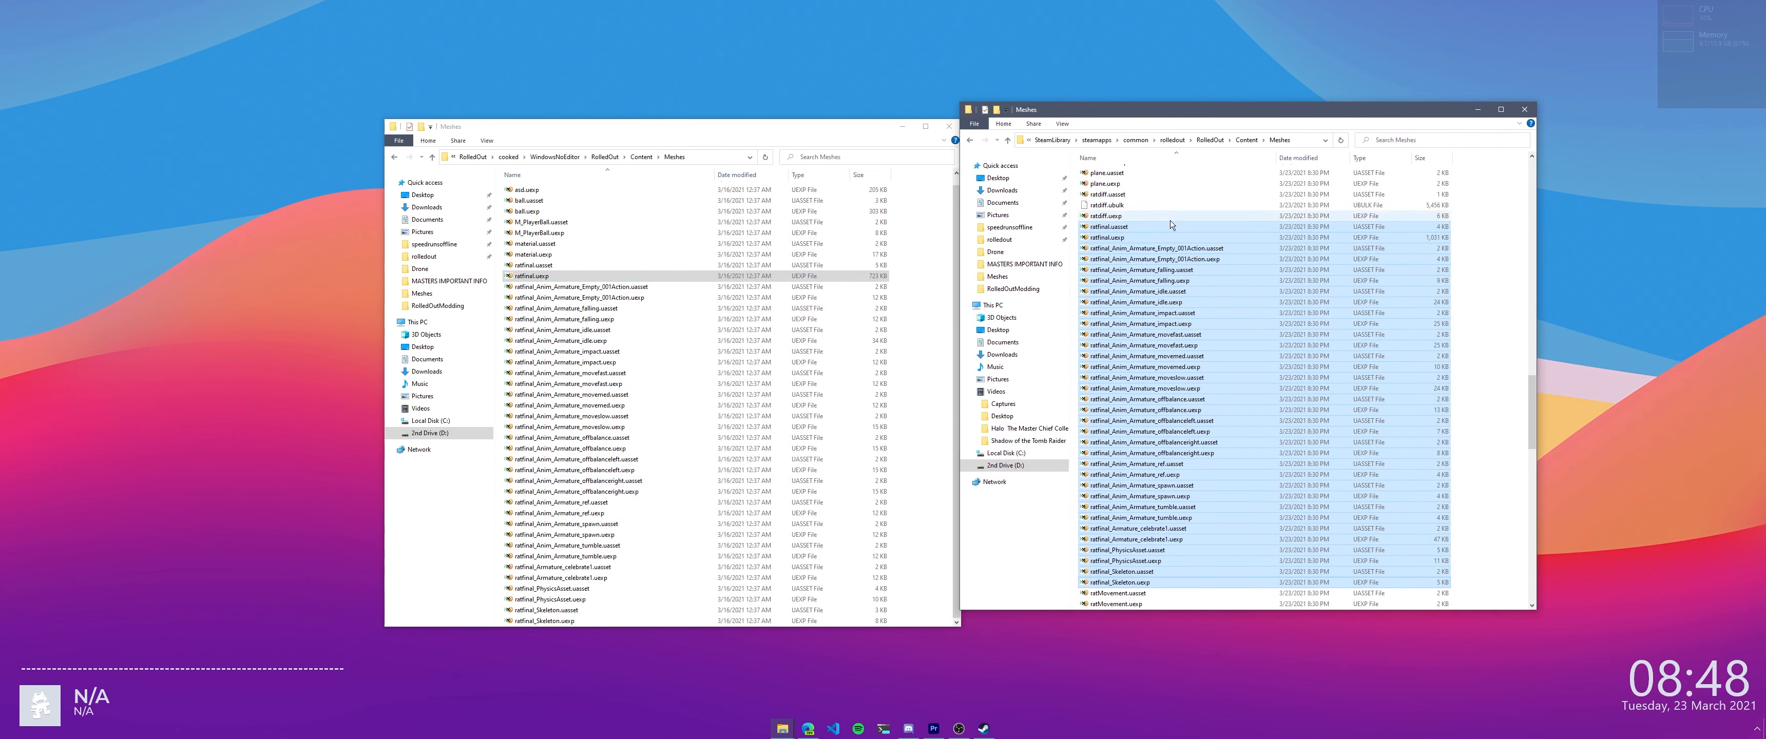
{"action": "scroll", "coordinate": [1165, 229], "scroll_direction": "down", "scroll_amount": 3}
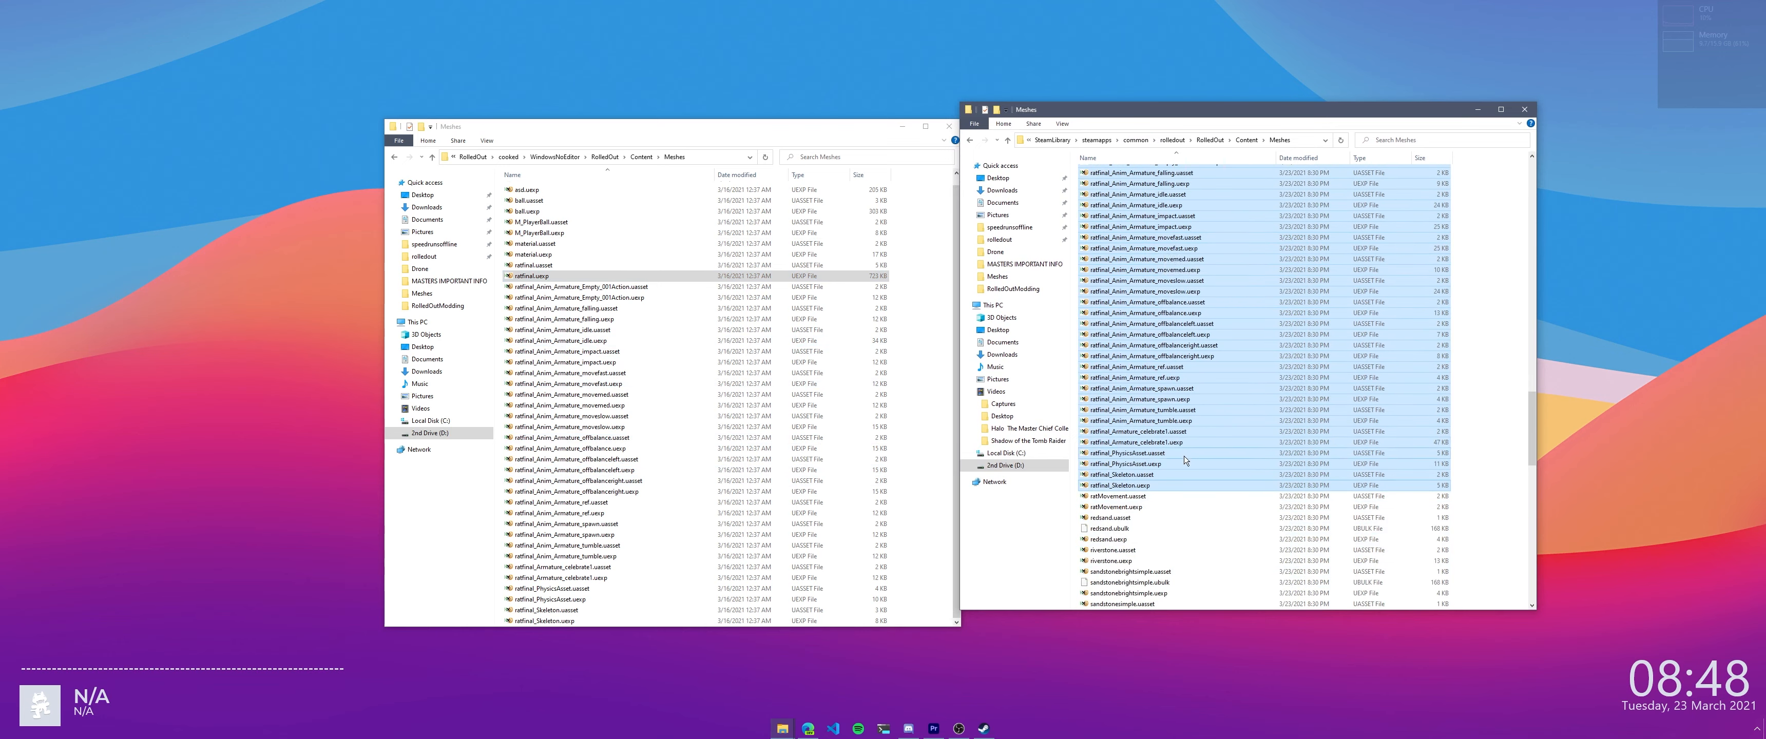
{"action": "scroll", "coordinate": [1186, 460], "scroll_direction": "up", "scroll_amount": 4}
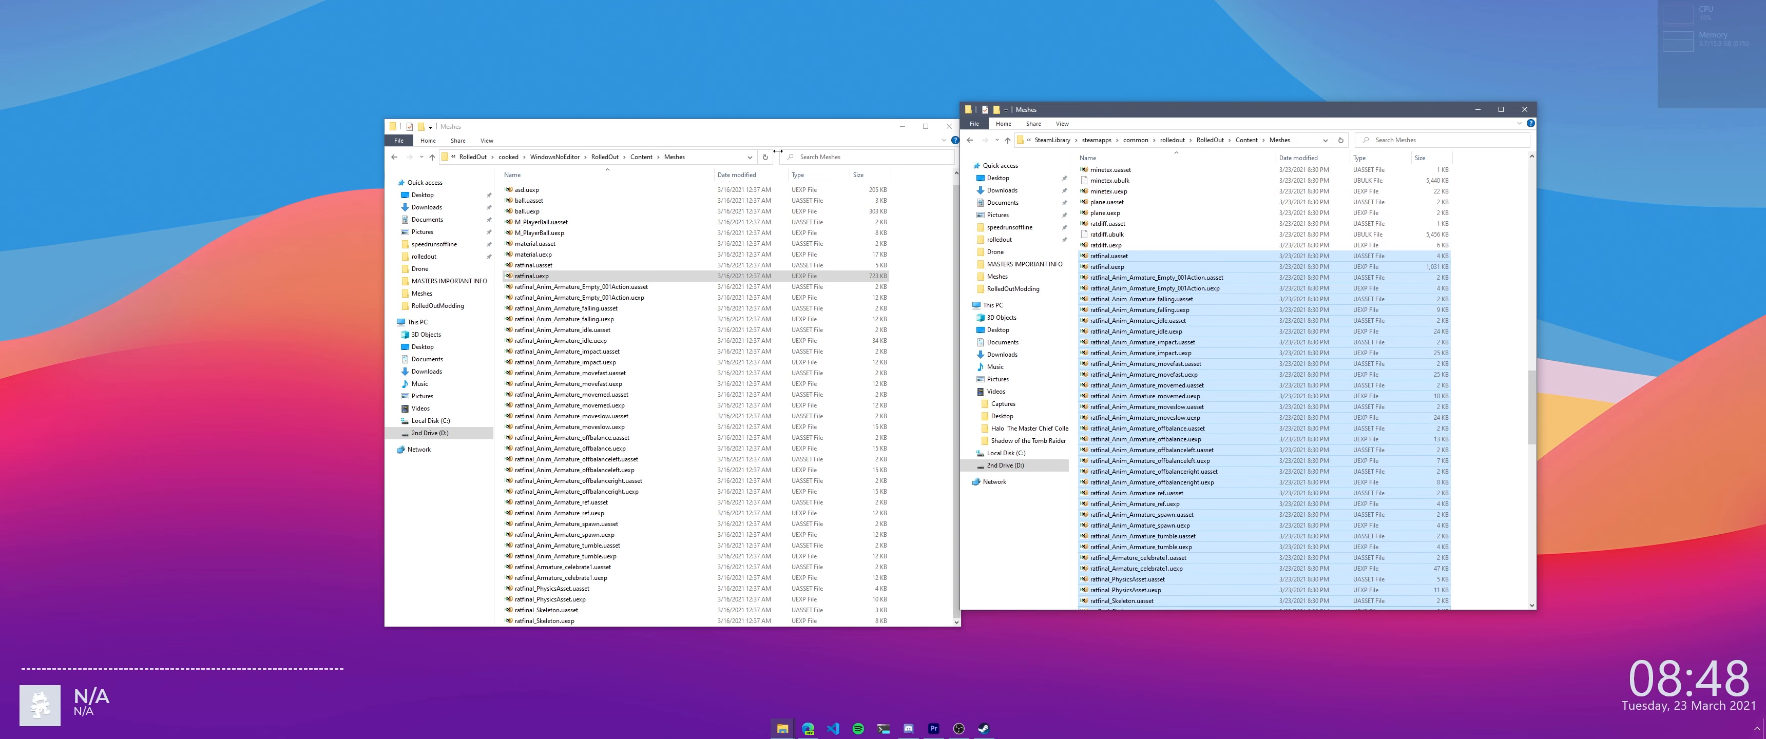
{"action": "left_click_drag", "start_coordinate": [831, 127], "coordinate": [785, 109]}
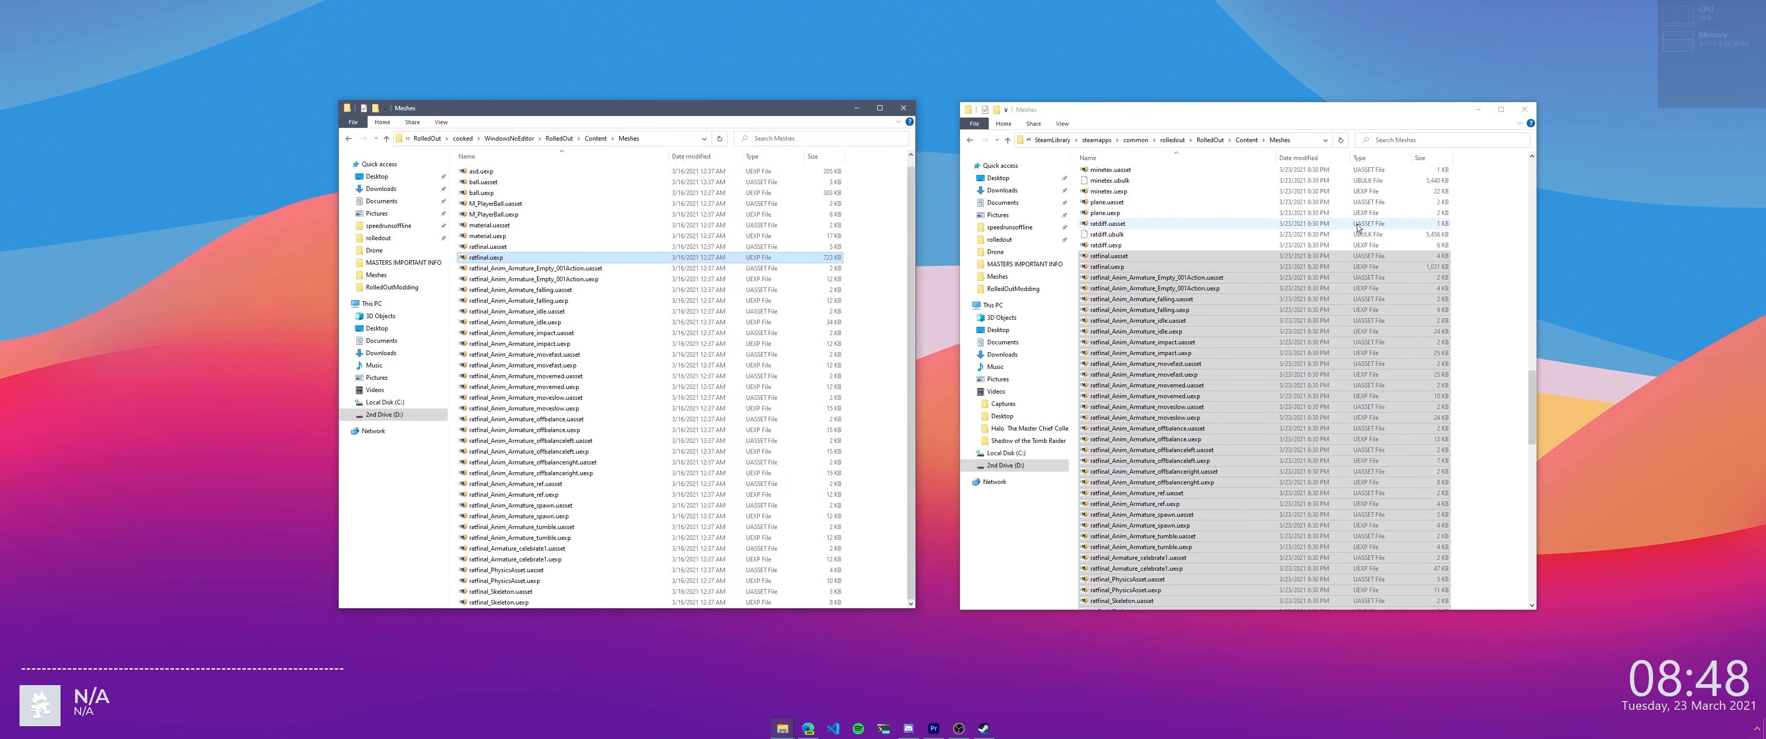
Select and copy the game's original files from ratfinal.uasset through ratfinal_Skeleton.uexp, plus Material.uasset and Material.uexp
{"action": "left_click", "coordinate": [1457, 254]}
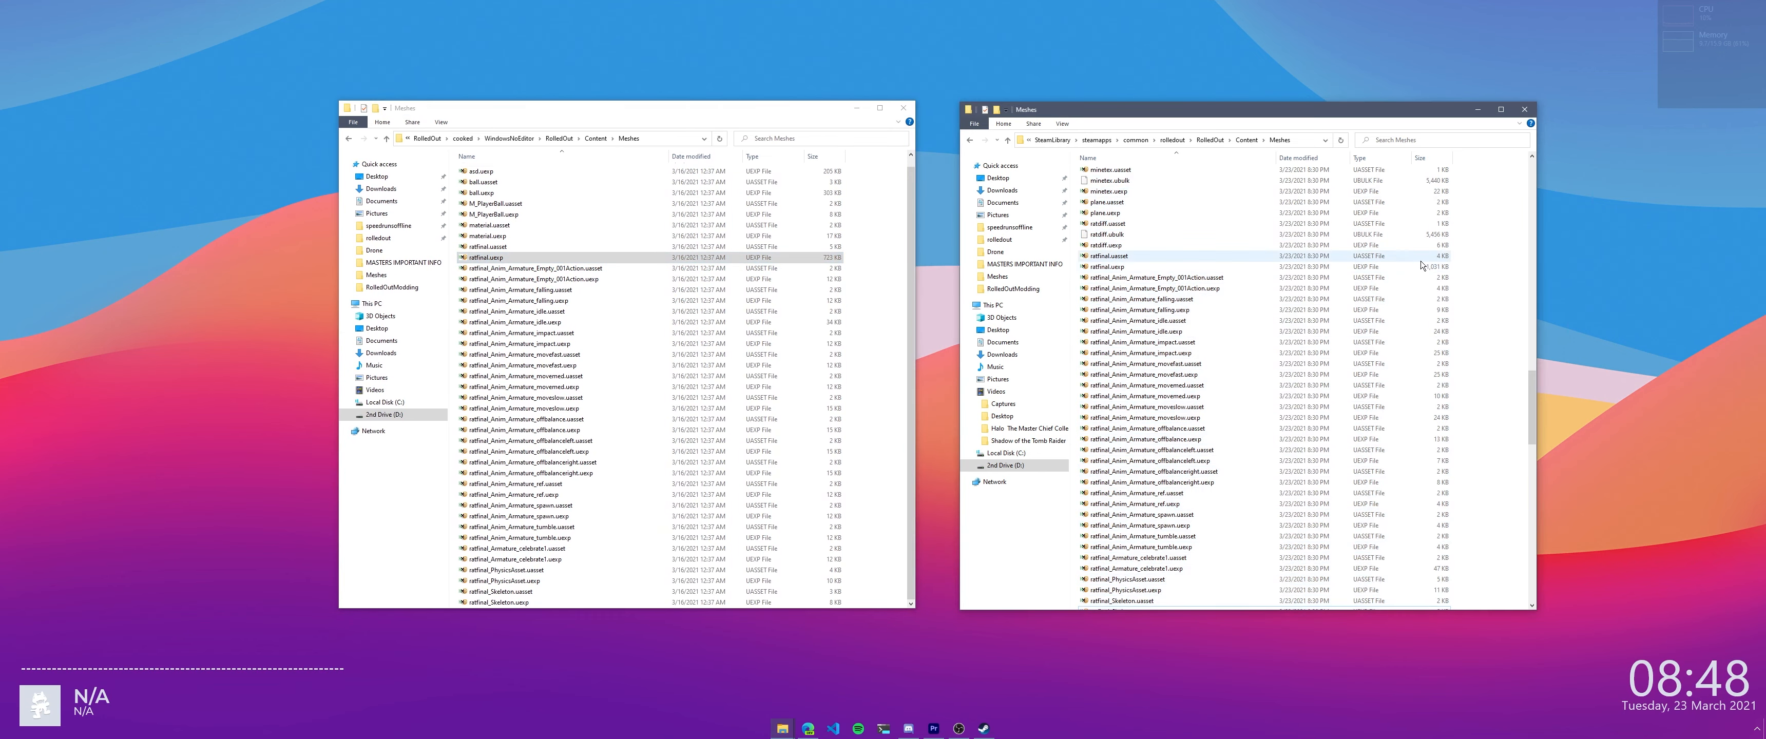
{"action": "scroll", "coordinate": [1337, 288], "scroll_direction": "down", "scroll_amount": 5}
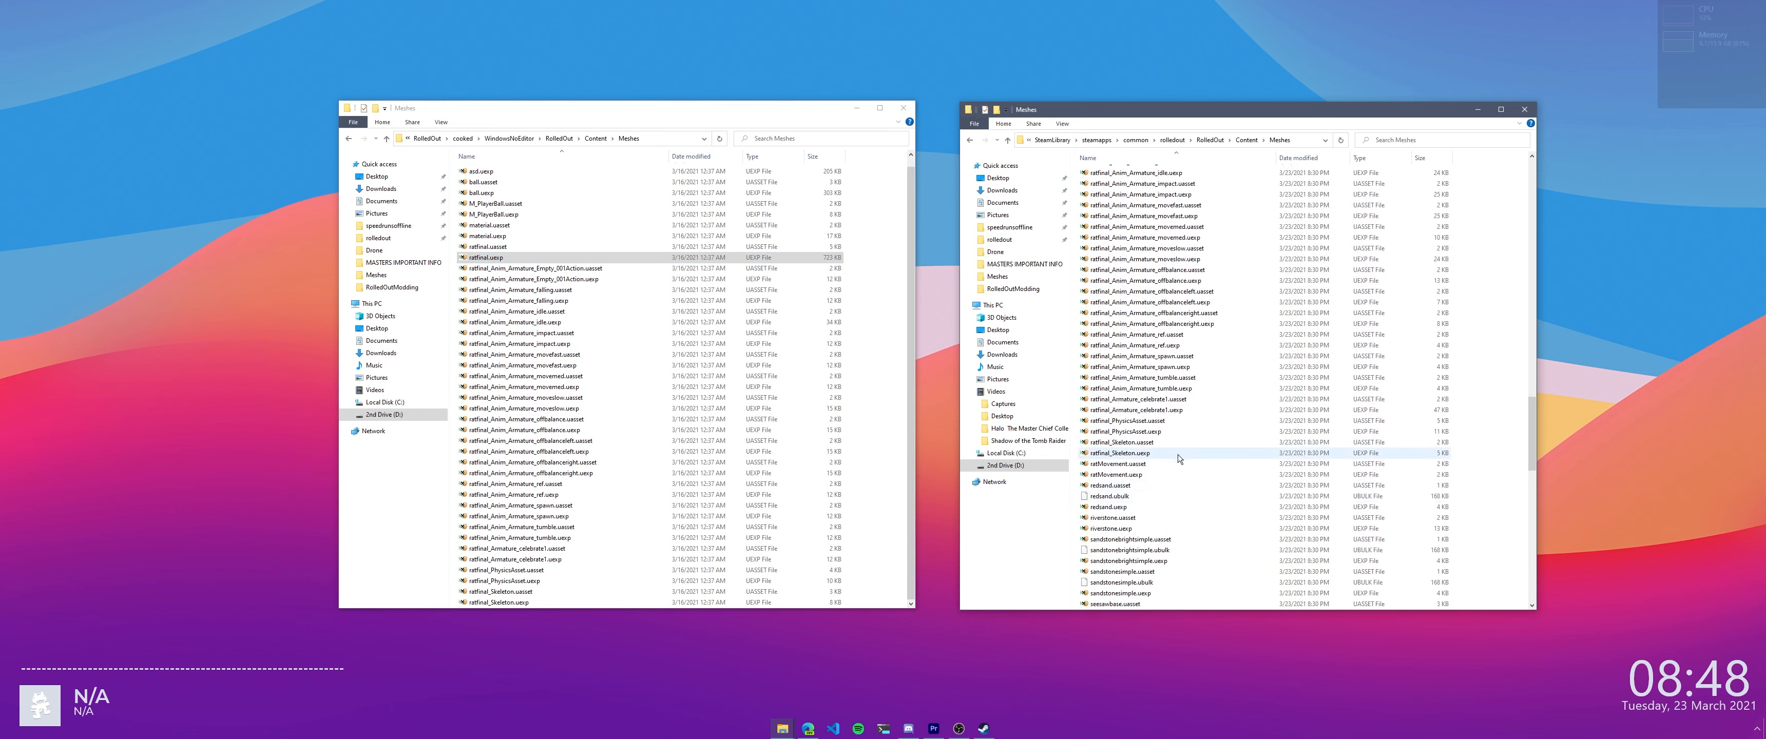
{"action": "left_click_drag", "start_coordinate": [1179, 454], "coordinate": [1133, 190]}
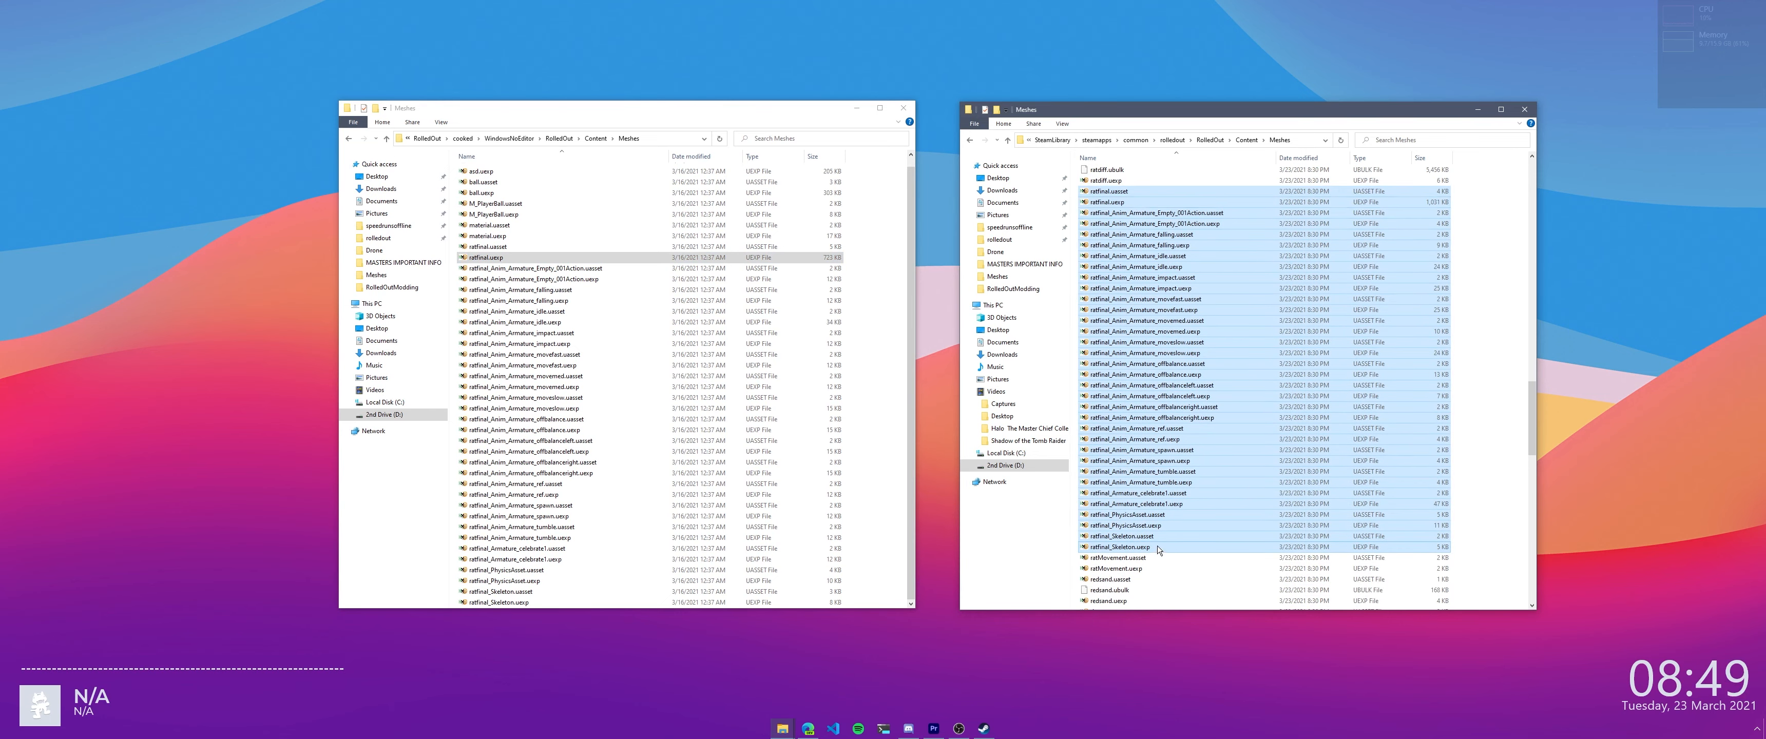
{"action": "scroll", "coordinate": [1157, 546], "scroll_direction": "up", "scroll_amount": 15}
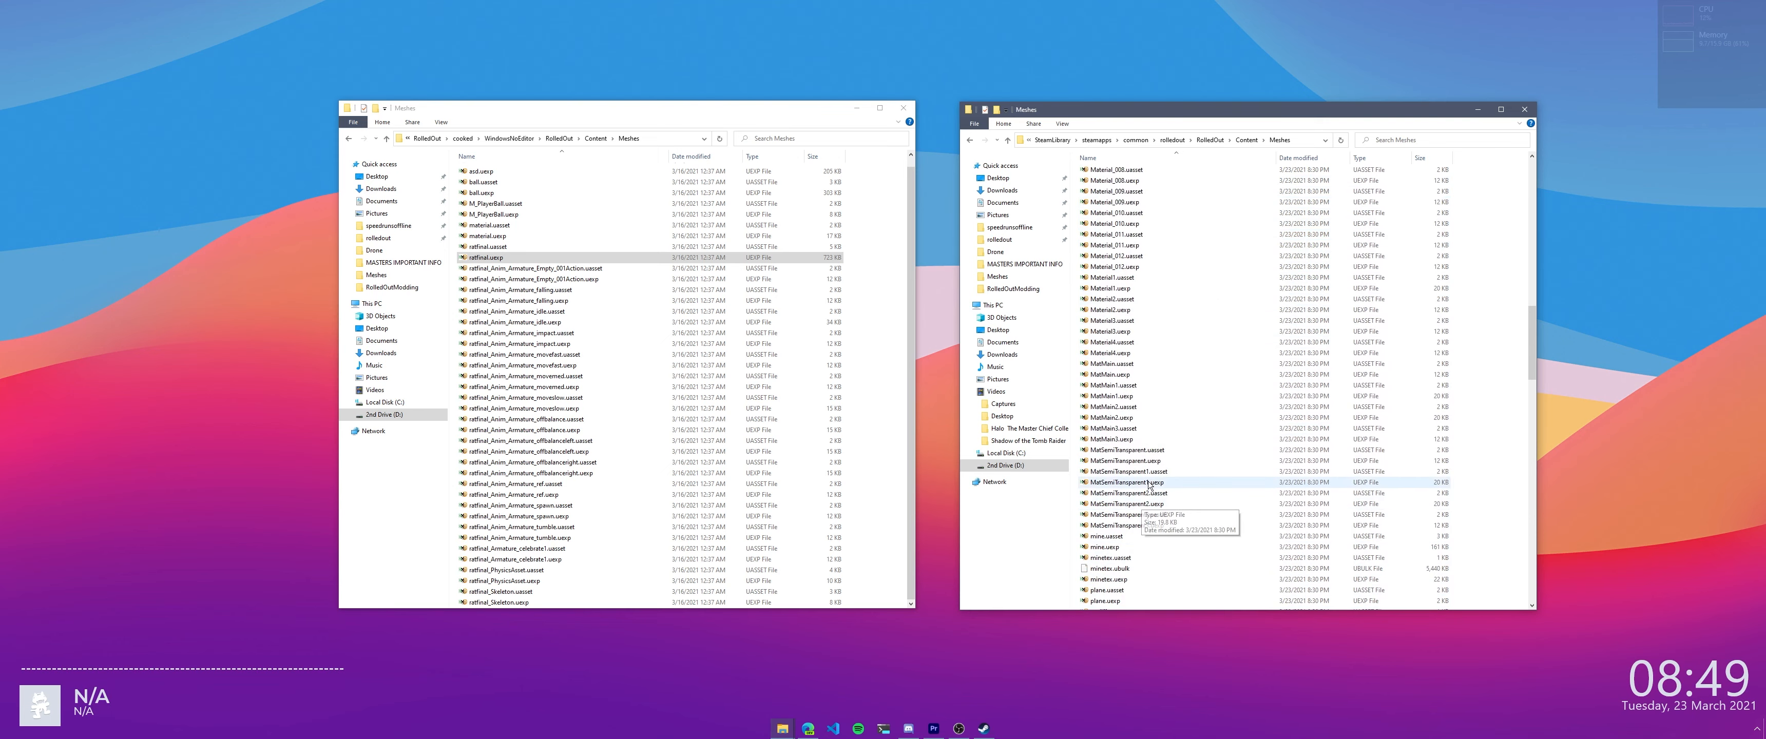
{"action": "scroll", "coordinate": [1150, 500], "scroll_direction": "up", "scroll_amount": 8}
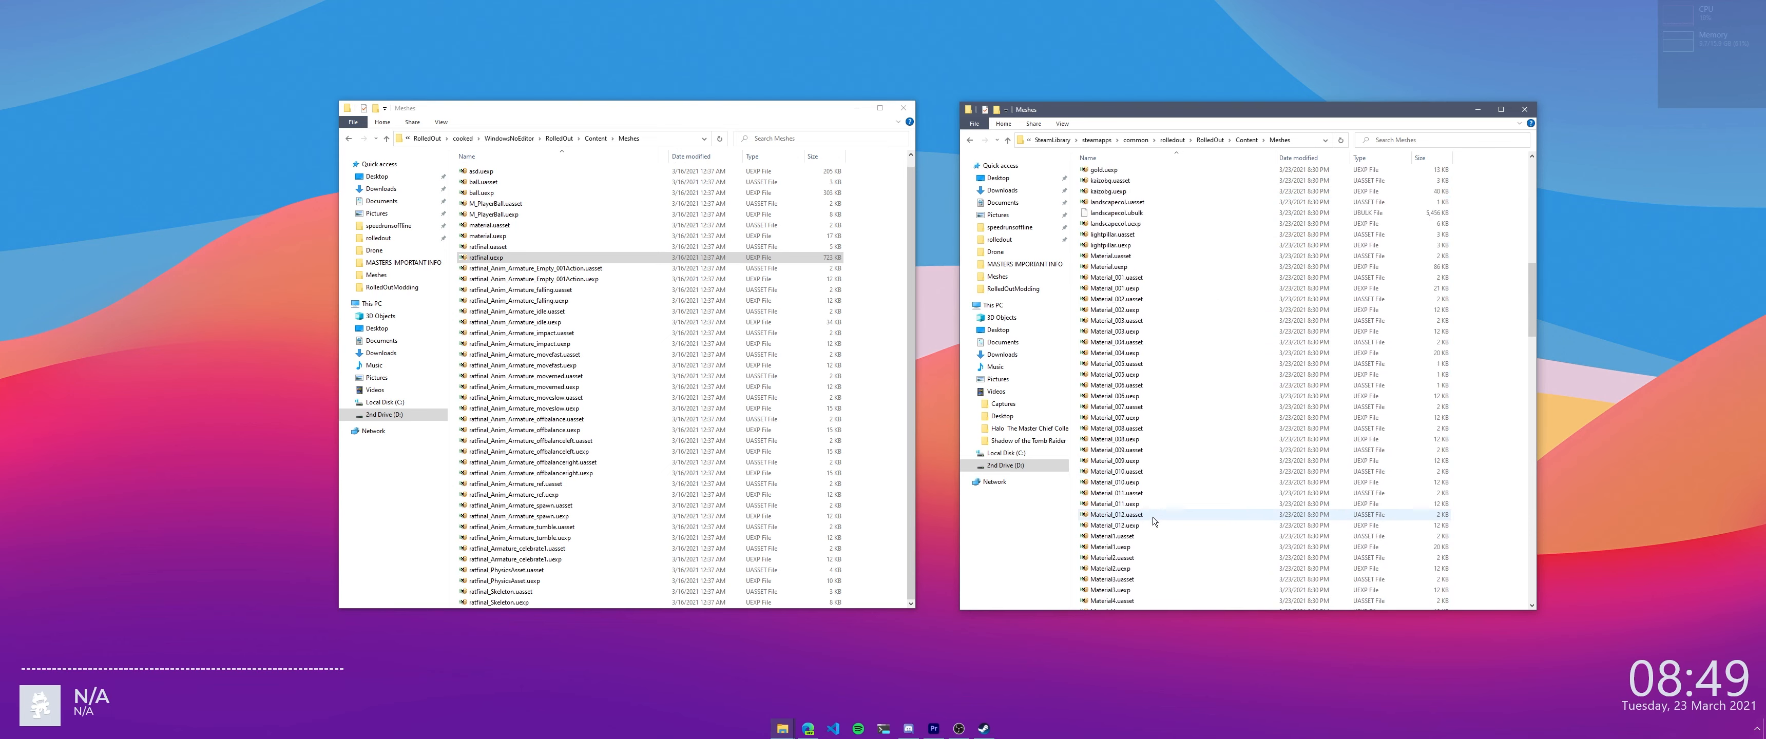
{"action": "scroll", "coordinate": [1154, 521], "scroll_direction": "up", "scroll_amount": 5}
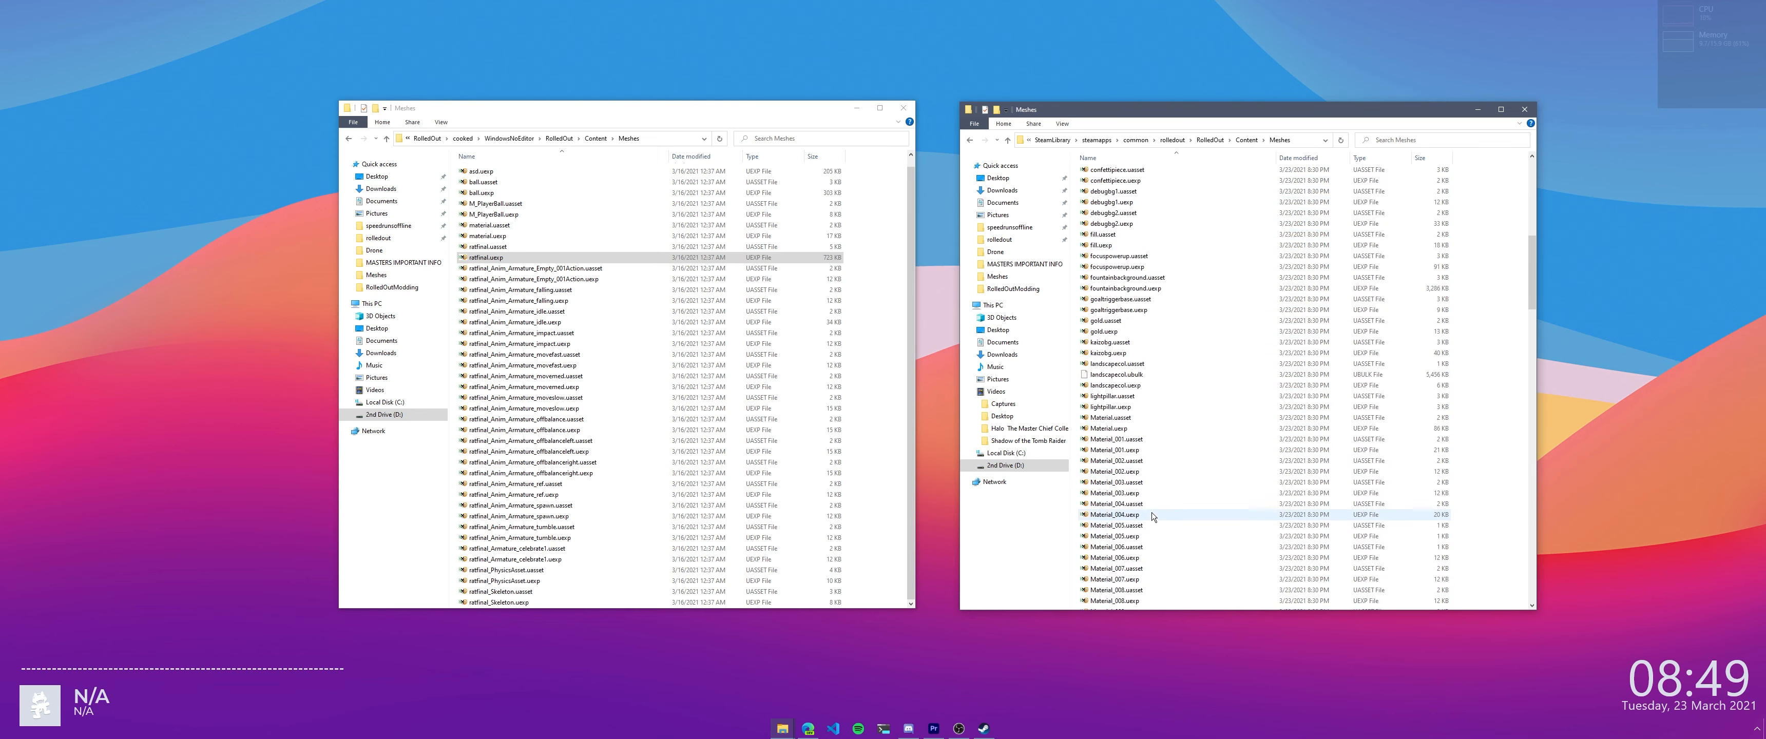
{"action": "left_click", "coordinate": [1140, 430]}
{"action": "left_click", "coordinate": [1138, 419], "text": "shift"}
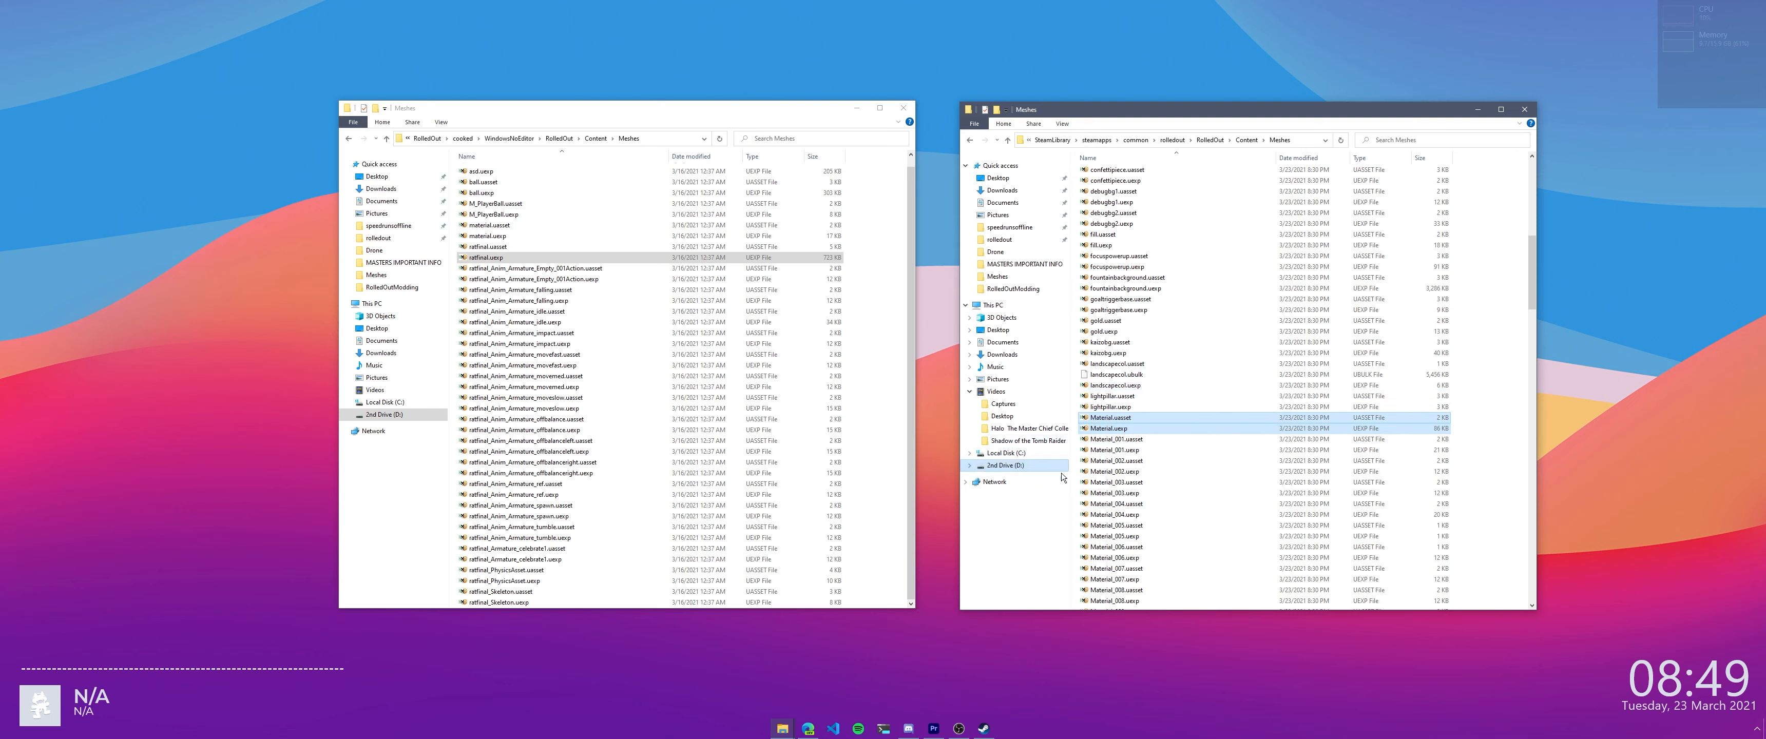
In the game's Meshes window, go to the backup folder inside RolledOutModding on the Desktop
{"action": "left_click", "coordinate": [1297, 141]}
{"action": "key", "text": "Return"}
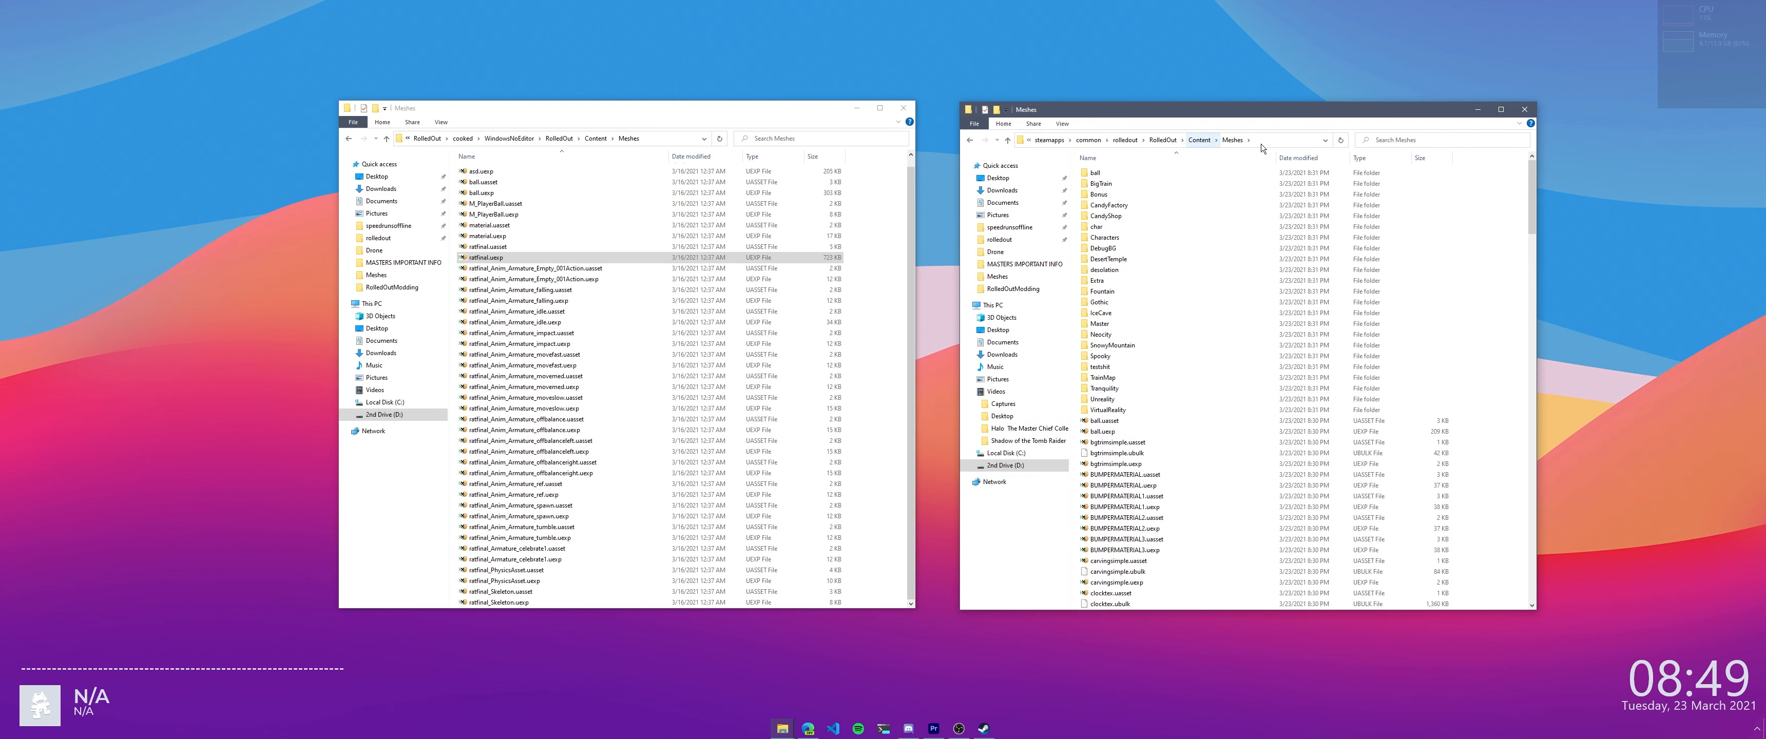
{"action": "left_click", "coordinate": [1265, 143]}
{"action": "type", "text": "Desk"}
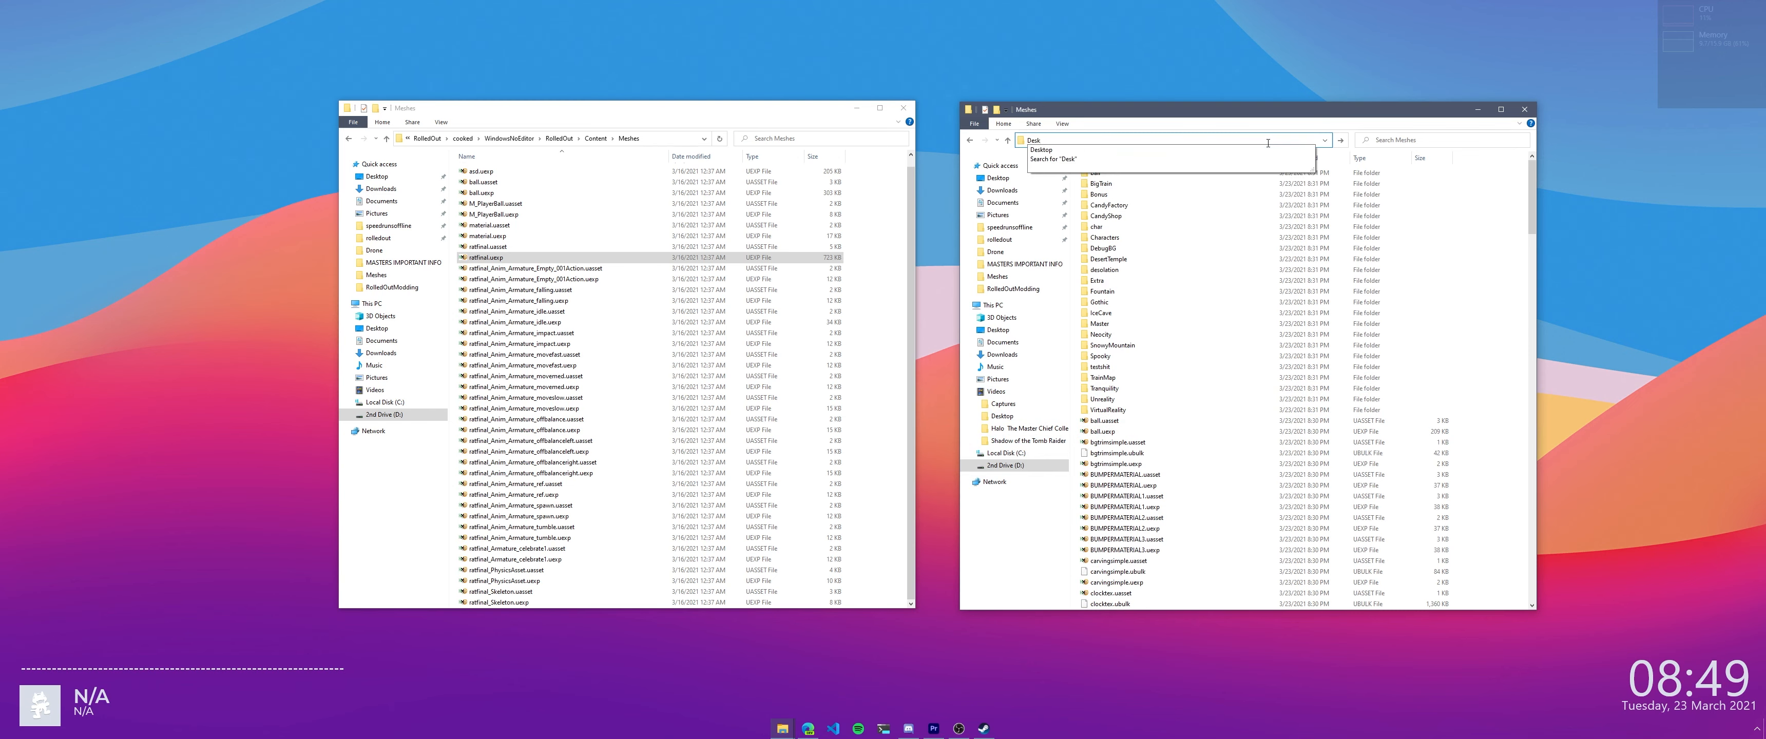
{"action": "key", "text": "Down"}
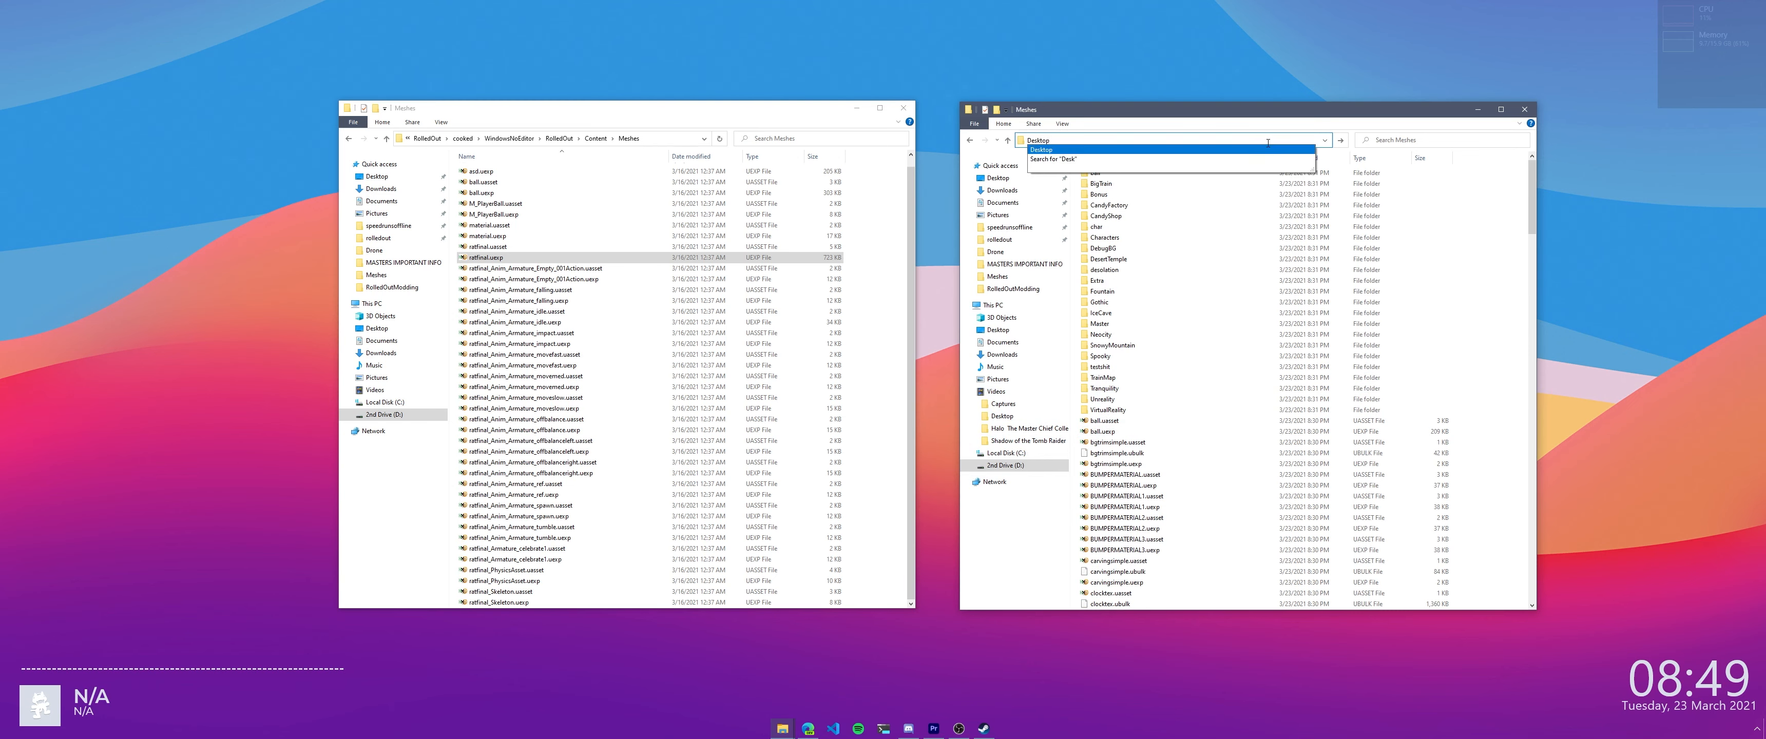
{"action": "type", "text": "\\rol"}
{"action": "key", "text": "Down"}
{"action": "key", "text": "Return"}
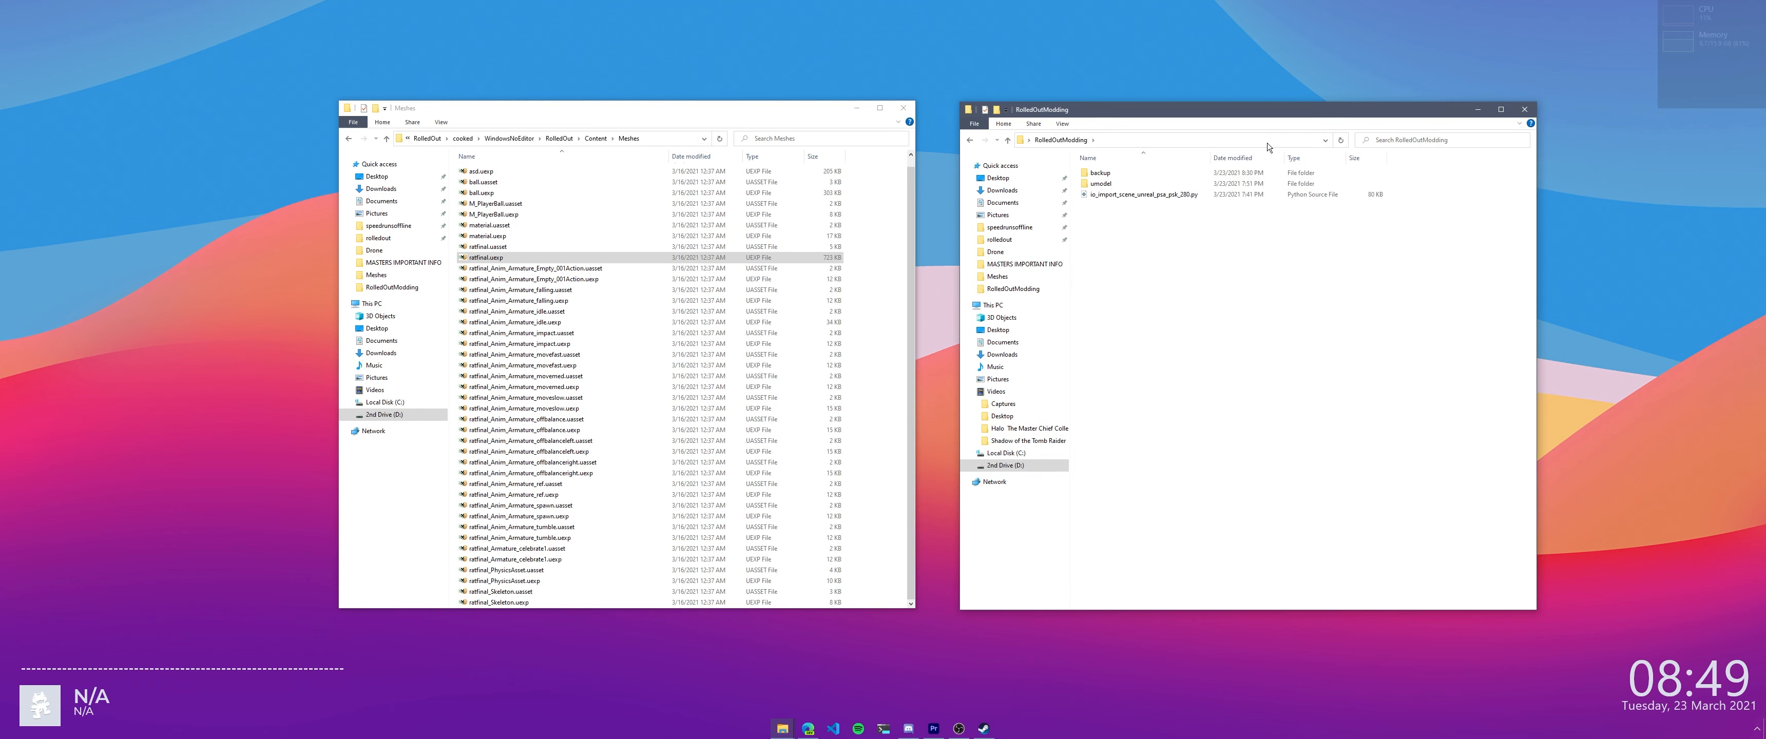
{"action": "double_click", "coordinate": [1117, 172]}
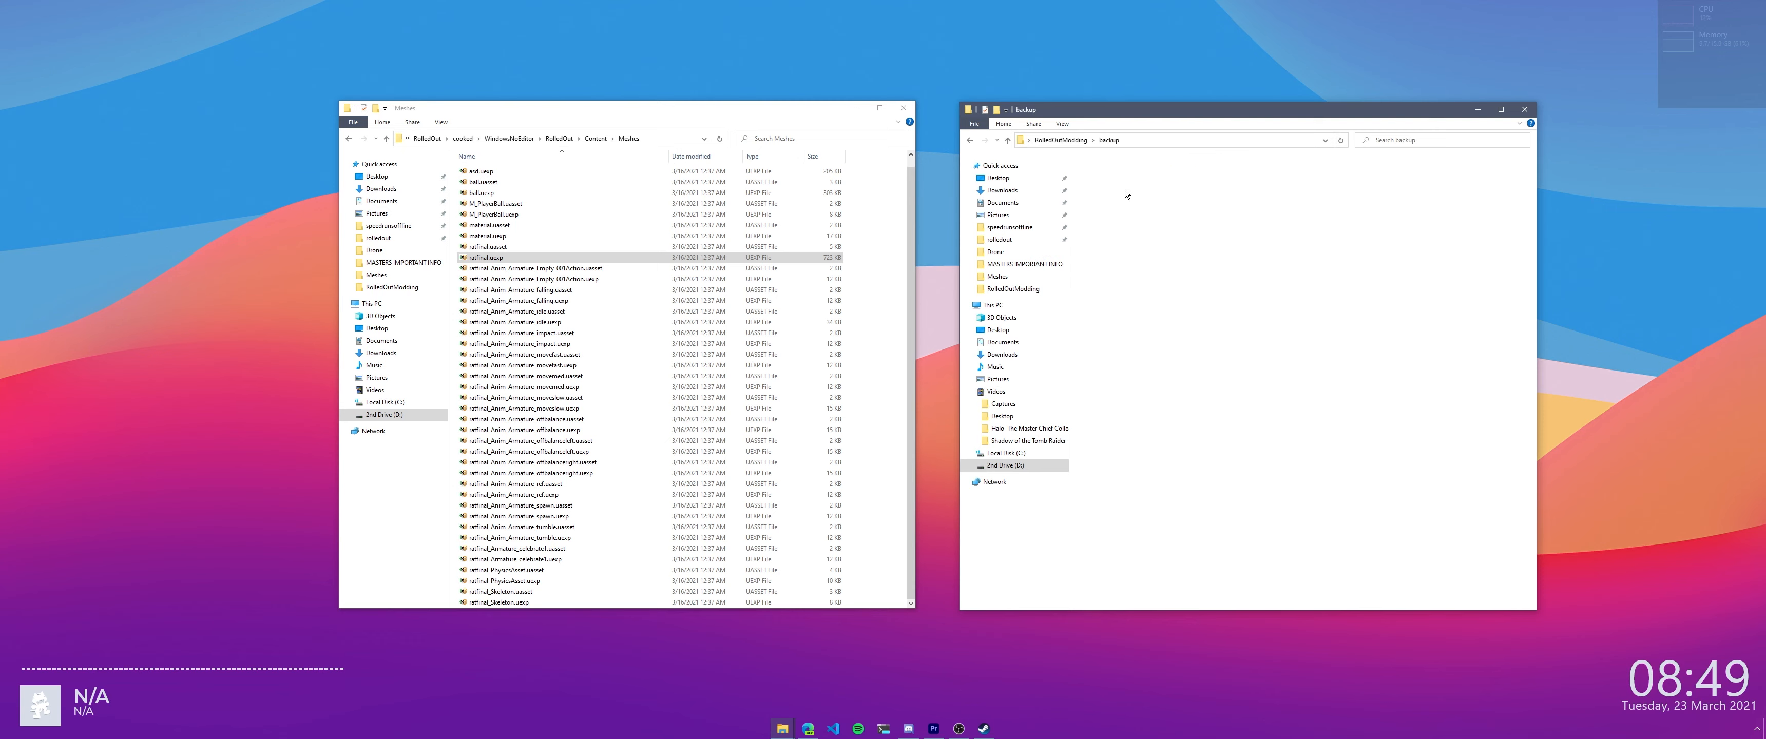
Paste the original Material and ratfinal files into the backup folder and return to the game's Meshes folder
{"action": "key", "text": "ctrl+v"}
{"action": "left_click", "coordinate": [1429, 263]}
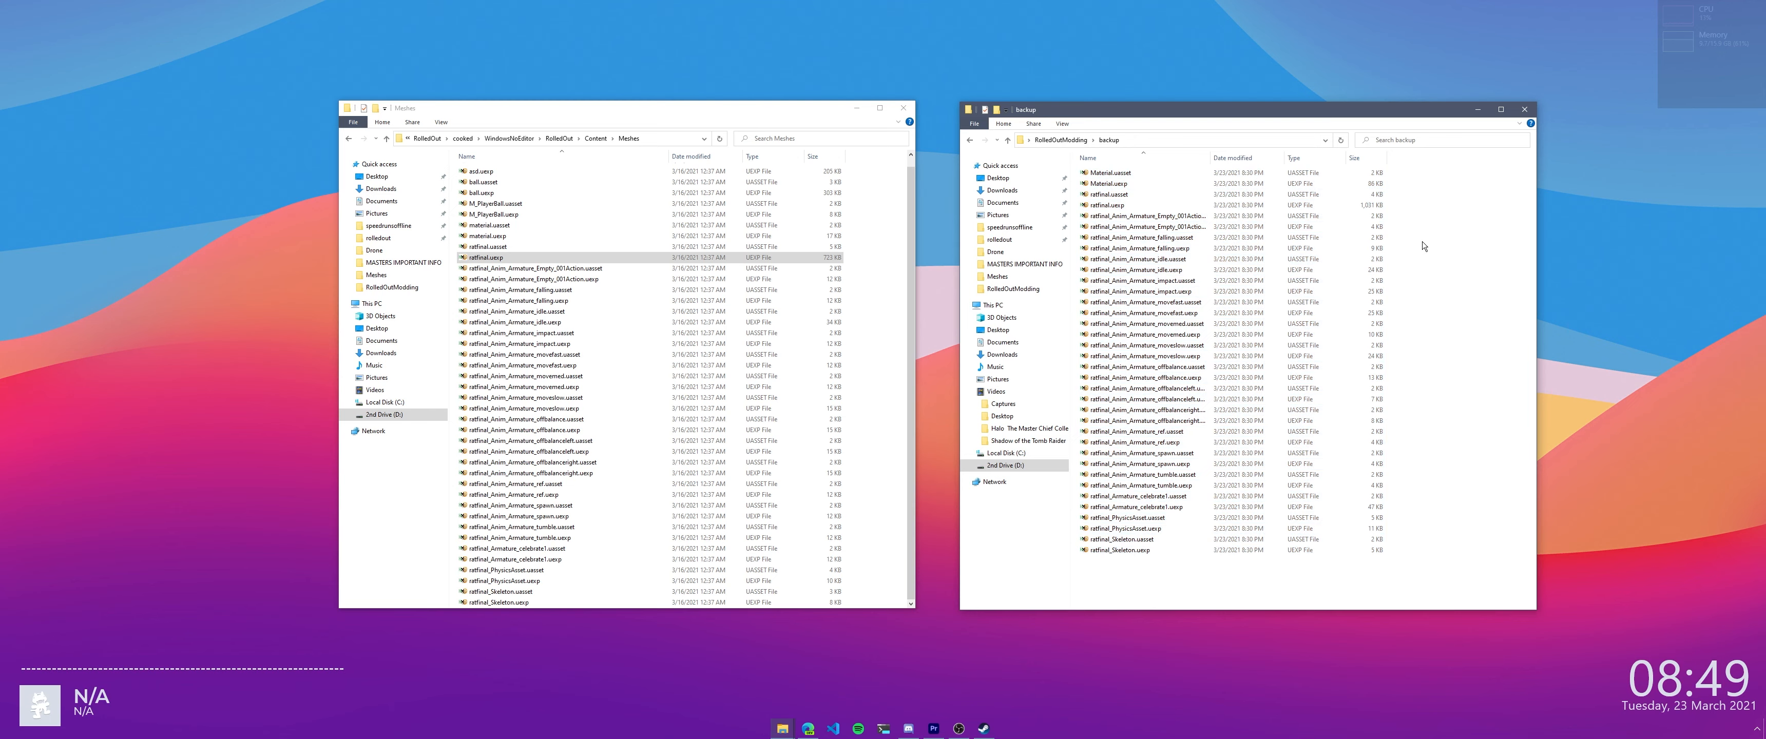
{"action": "key", "text": "alt+Left"}
{"action": "key", "text": "alt+Left"}
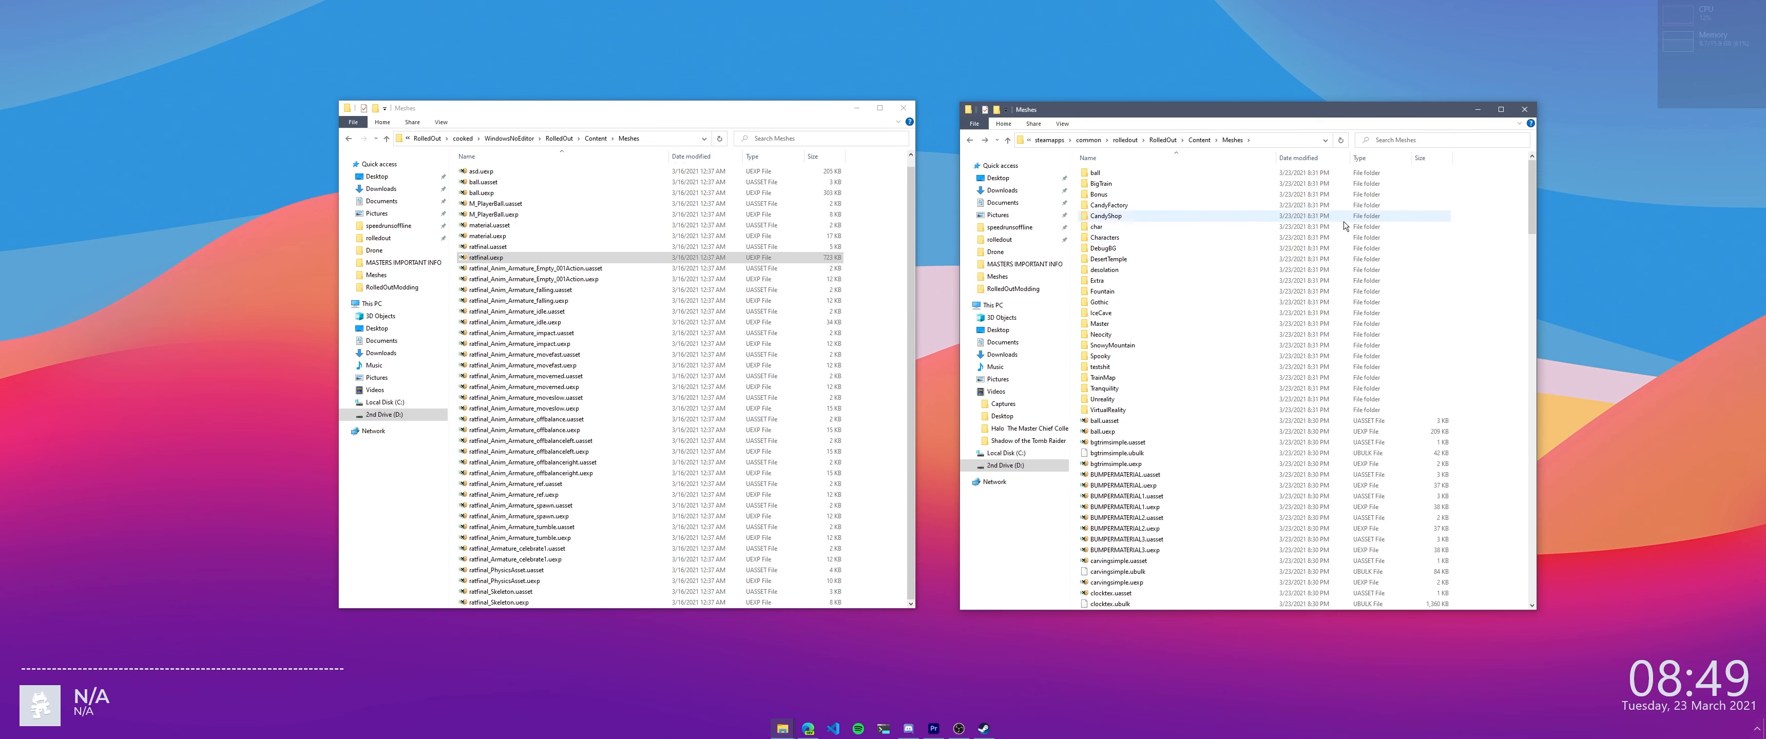
Copy the cooked material and ratfinal files into the game's Meshes folder, replacing the files with the same names
{"action": "scroll", "coordinate": [1199, 315], "scroll_direction": "down", "scroll_amount": 2}
{"action": "left_click", "coordinate": [893, 465]}
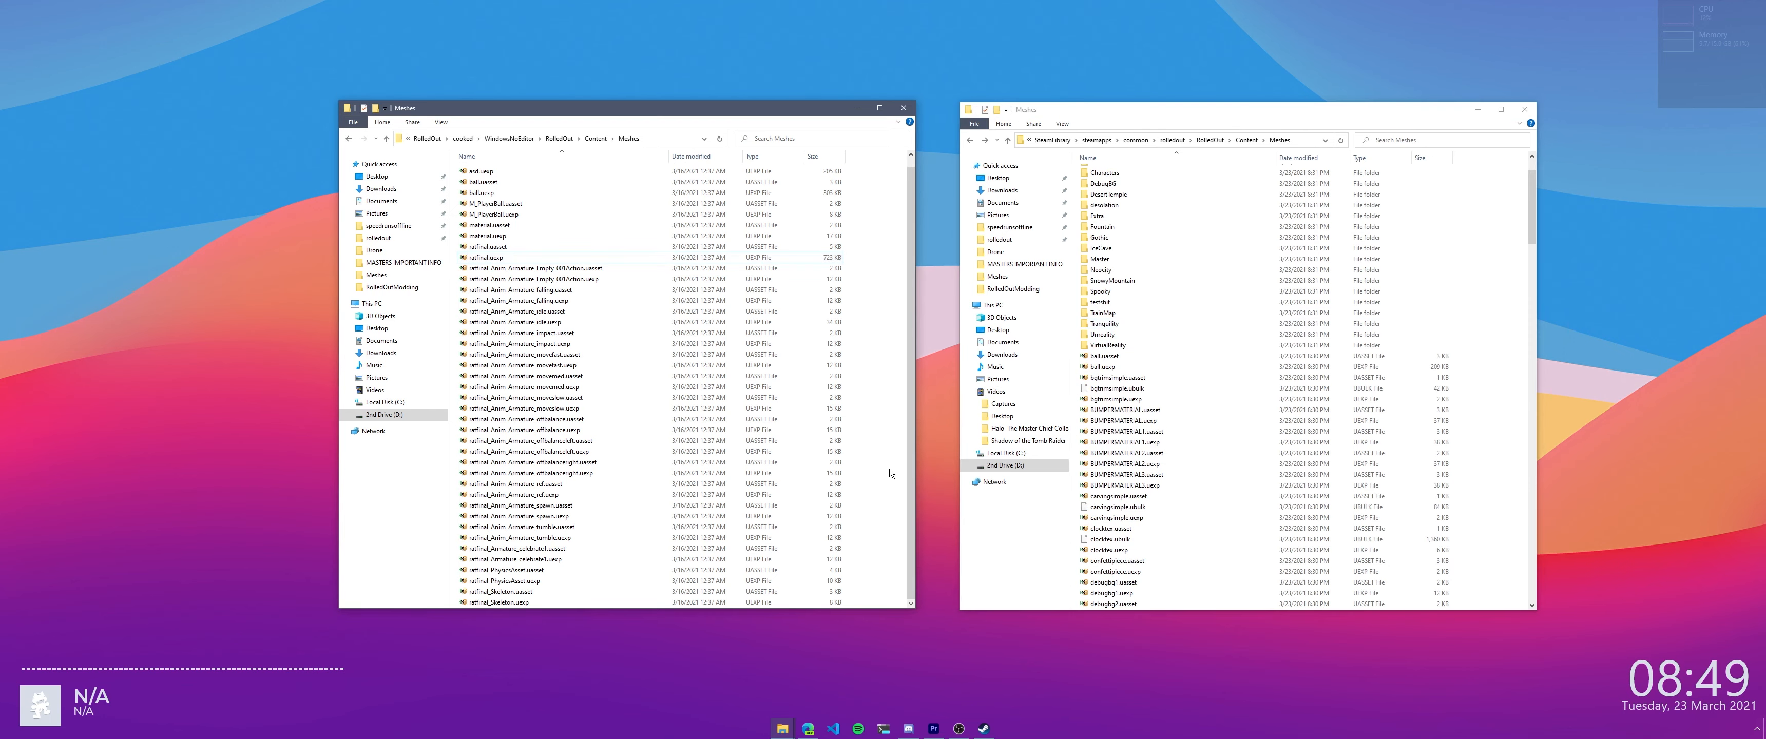
{"action": "scroll", "coordinate": [999, 499], "scroll_direction": "down", "scroll_amount": 1}
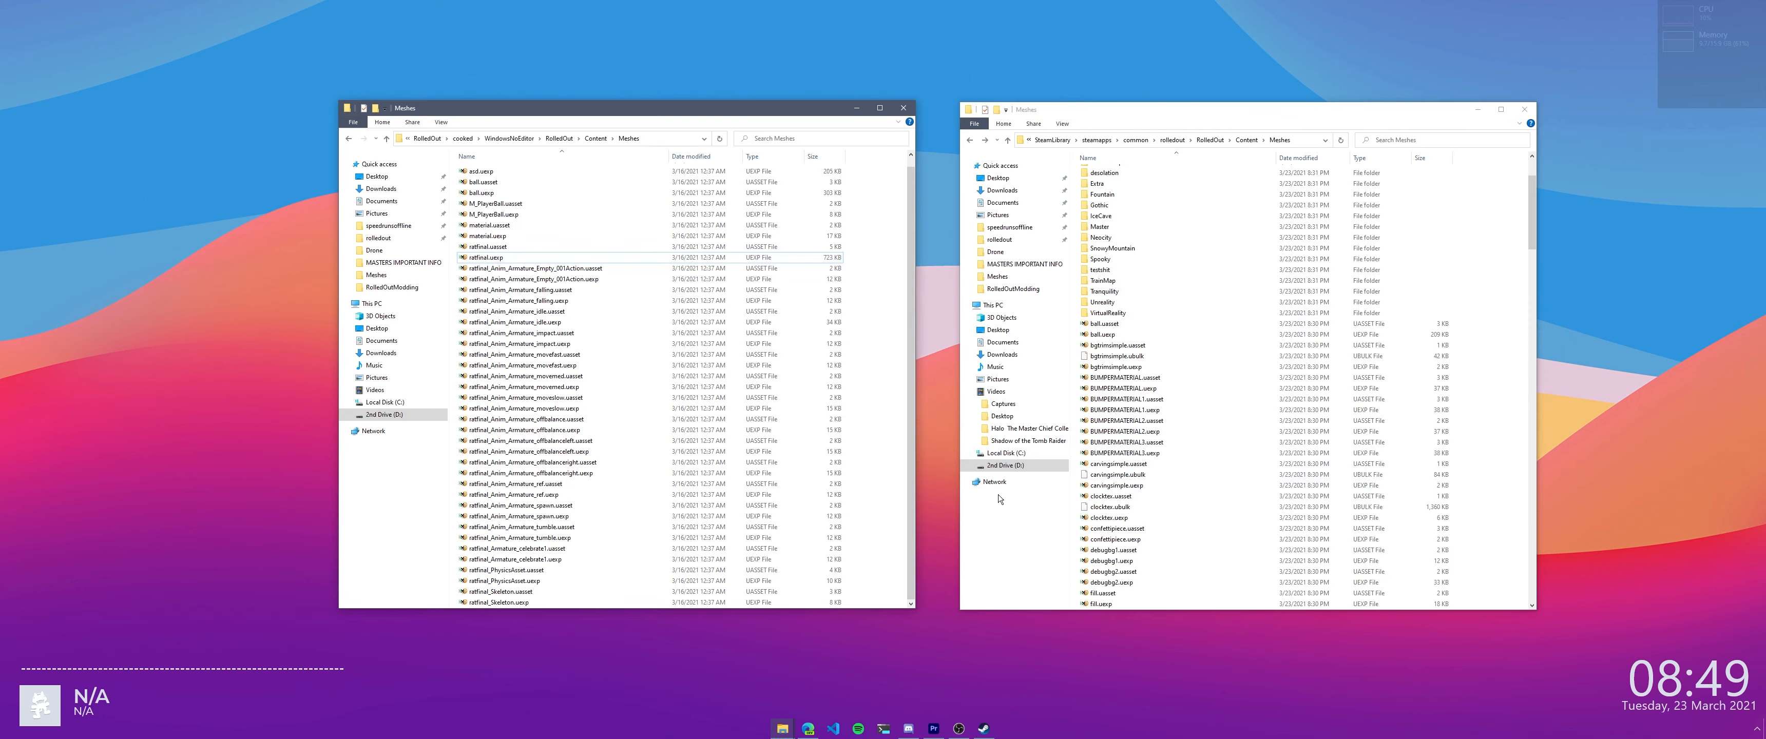
{"action": "left_click_drag", "start_coordinate": [865, 606], "coordinate": [1503, 352]}
{"action": "scroll", "coordinate": [1504, 357], "scroll_direction": "down", "scroll_amount": 13}
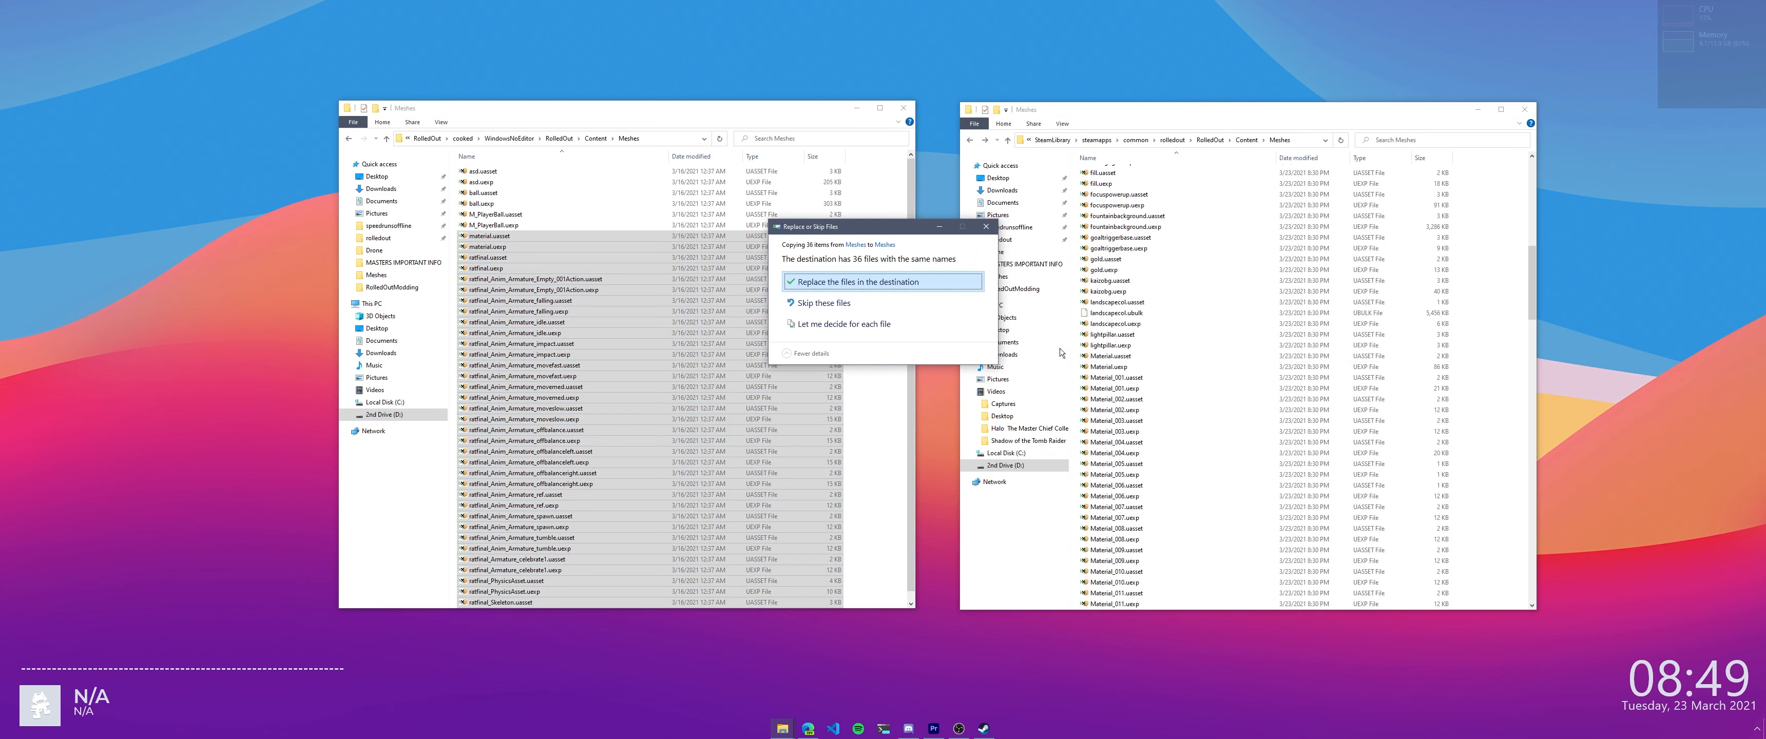
{"action": "left_click", "coordinate": [922, 284]}
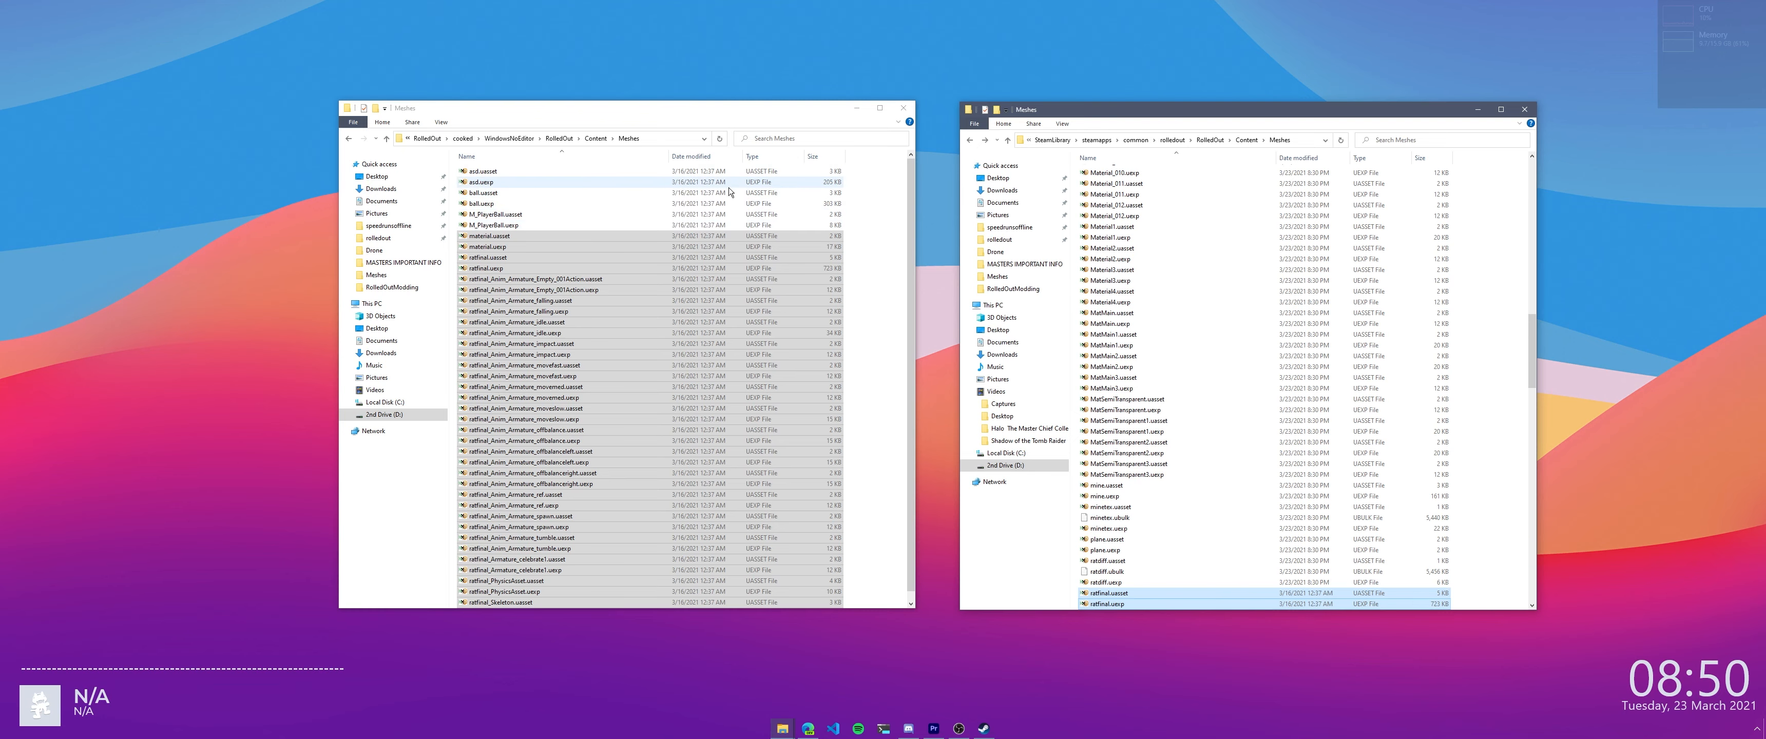
Highlight the cooked files above material.uasset, including ball and M_PlayerBall, and examine the ratfinal and Material files in the game's Meshes folder
{"action": "left_click_drag", "start_coordinate": [858, 185], "coordinate": [802, 222]}
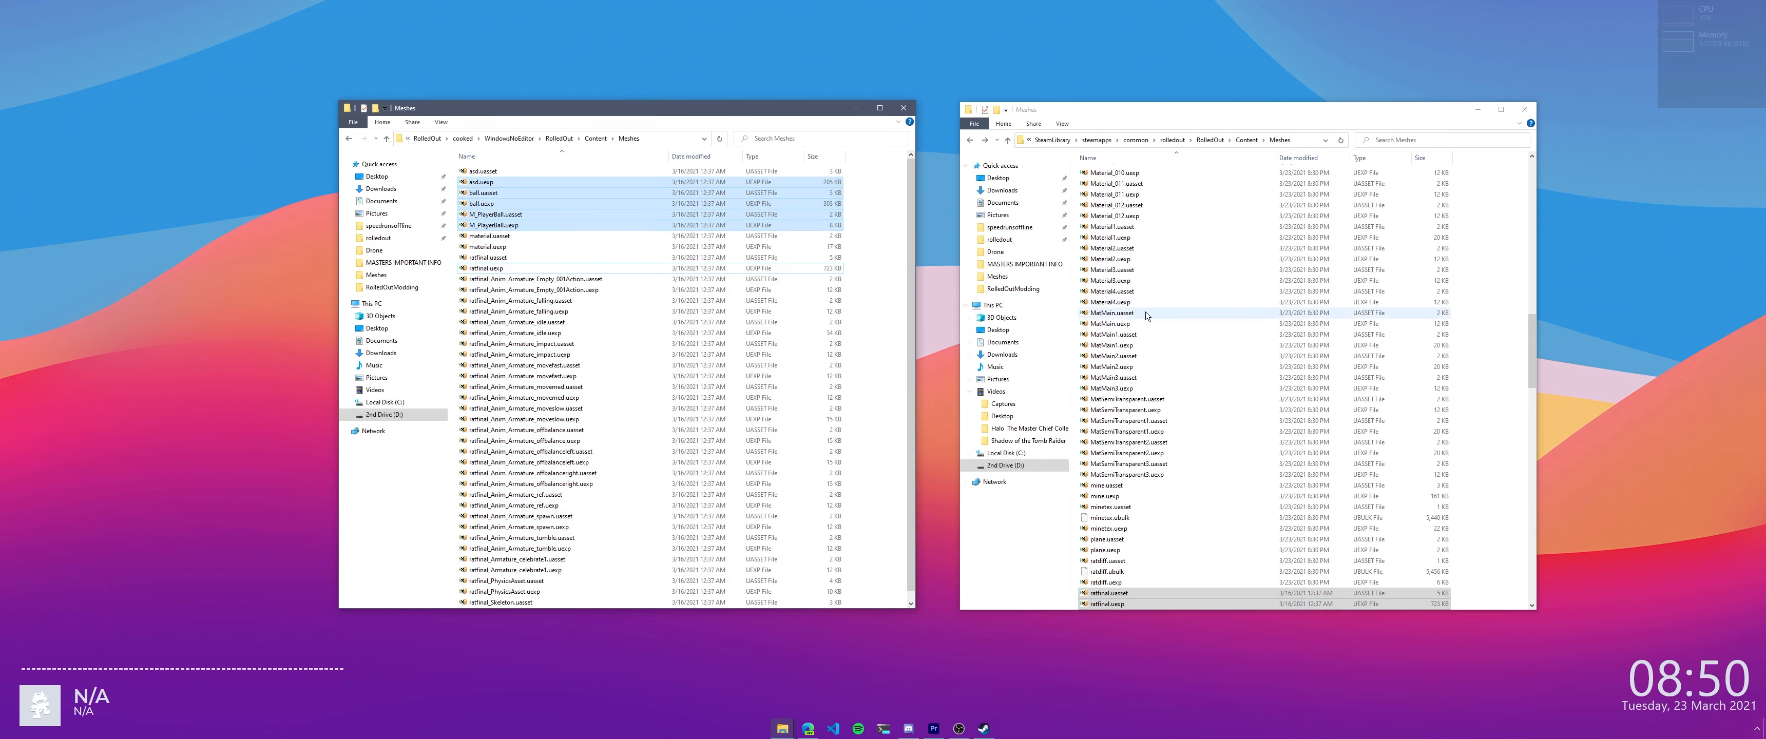
{"action": "scroll", "coordinate": [1183, 324], "scroll_direction": "down", "scroll_amount": 7}
{"action": "scroll", "coordinate": [1182, 323], "scroll_direction": "down", "scroll_amount": 8}
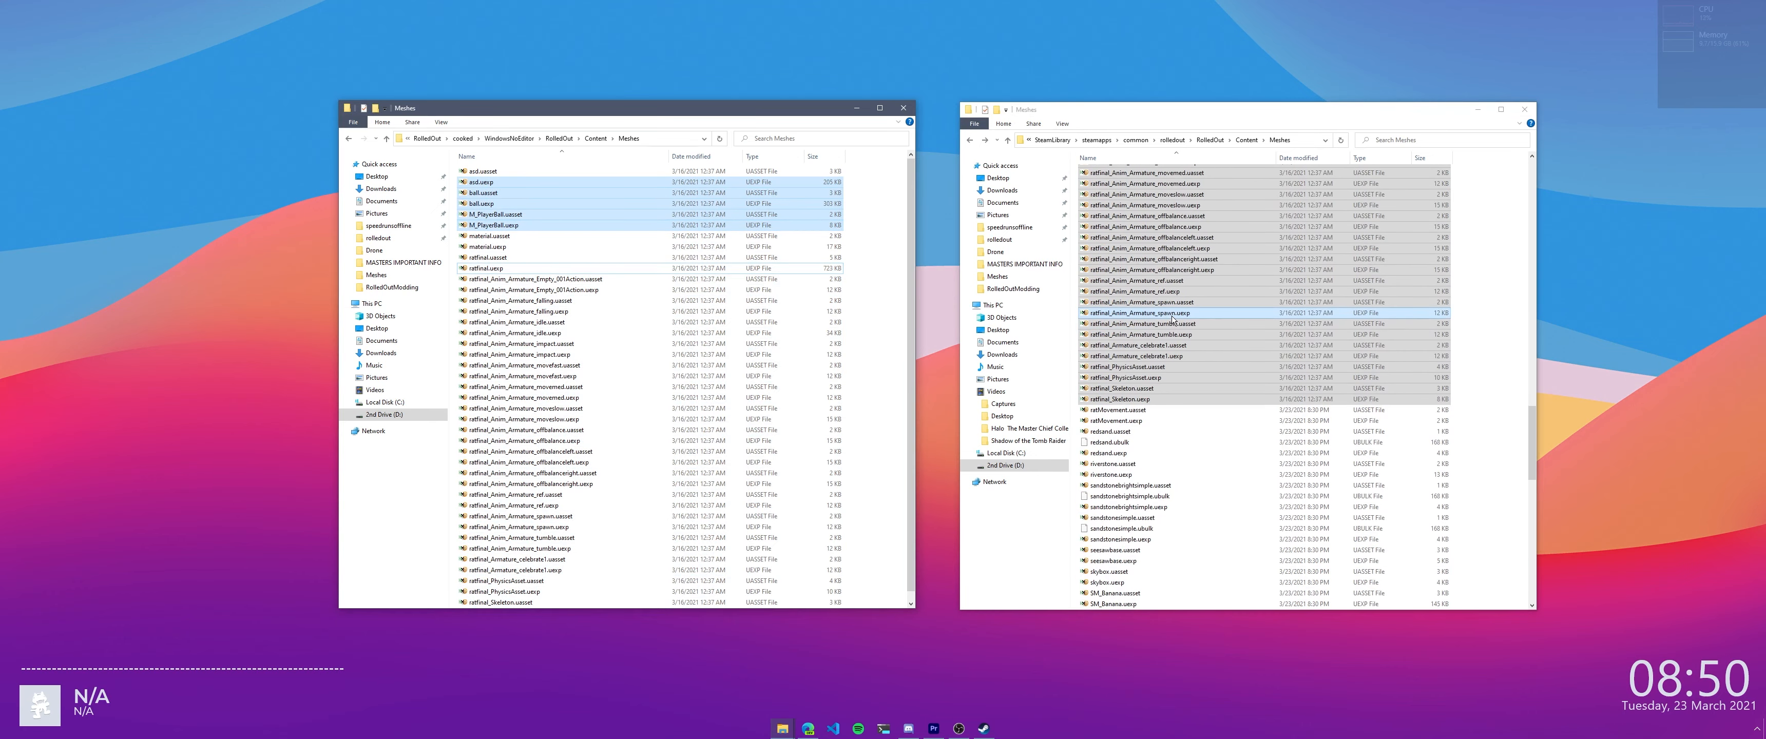
{"action": "scroll", "coordinate": [1161, 332], "scroll_direction": "up", "scroll_amount": 20}
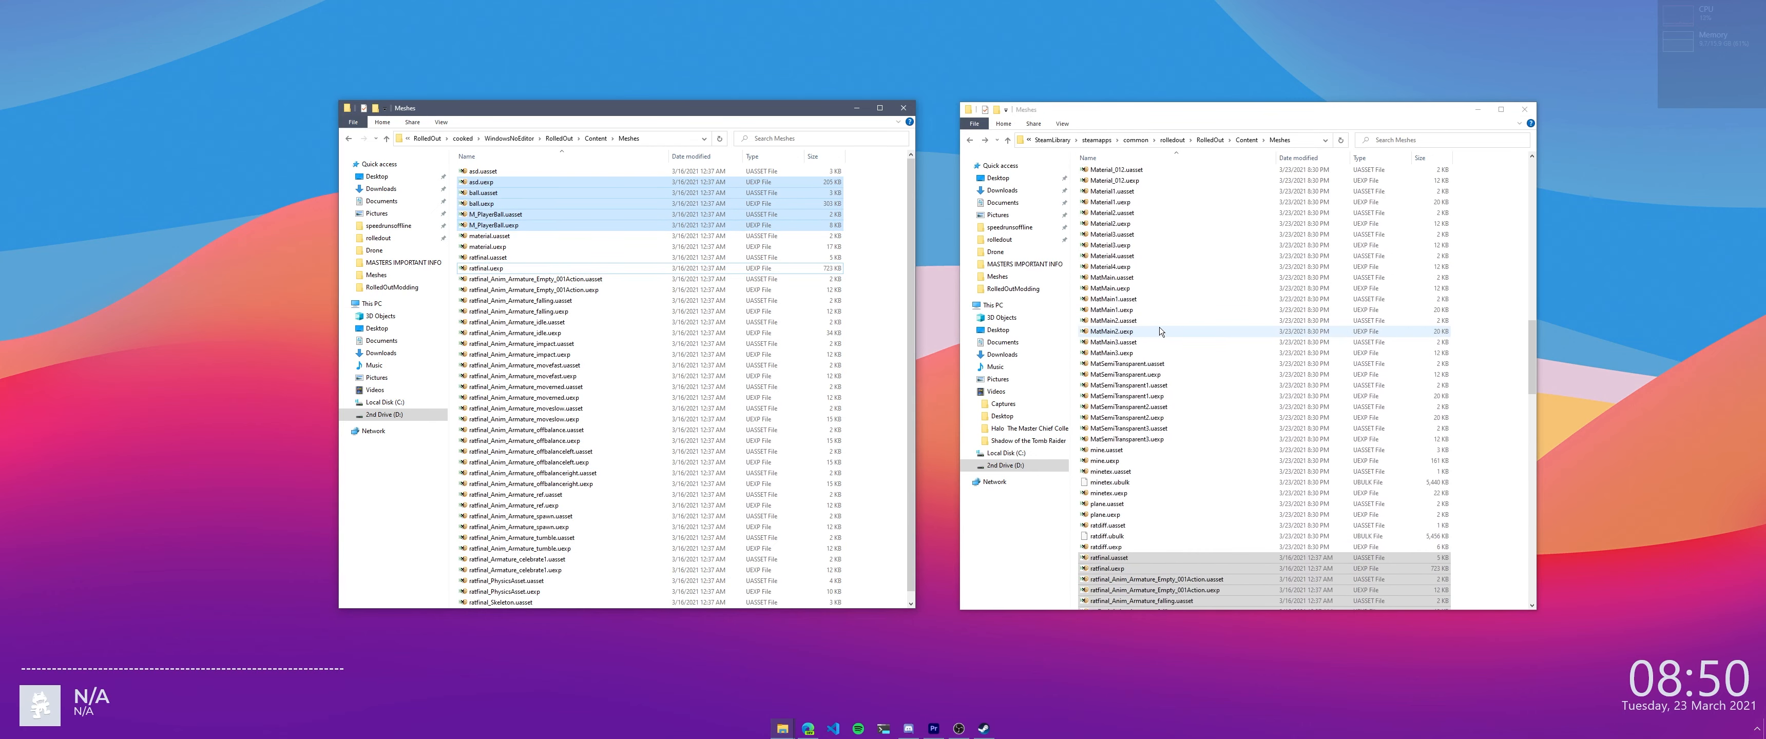
{"action": "scroll", "coordinate": [1153, 324], "scroll_direction": "down", "scroll_amount": 6}
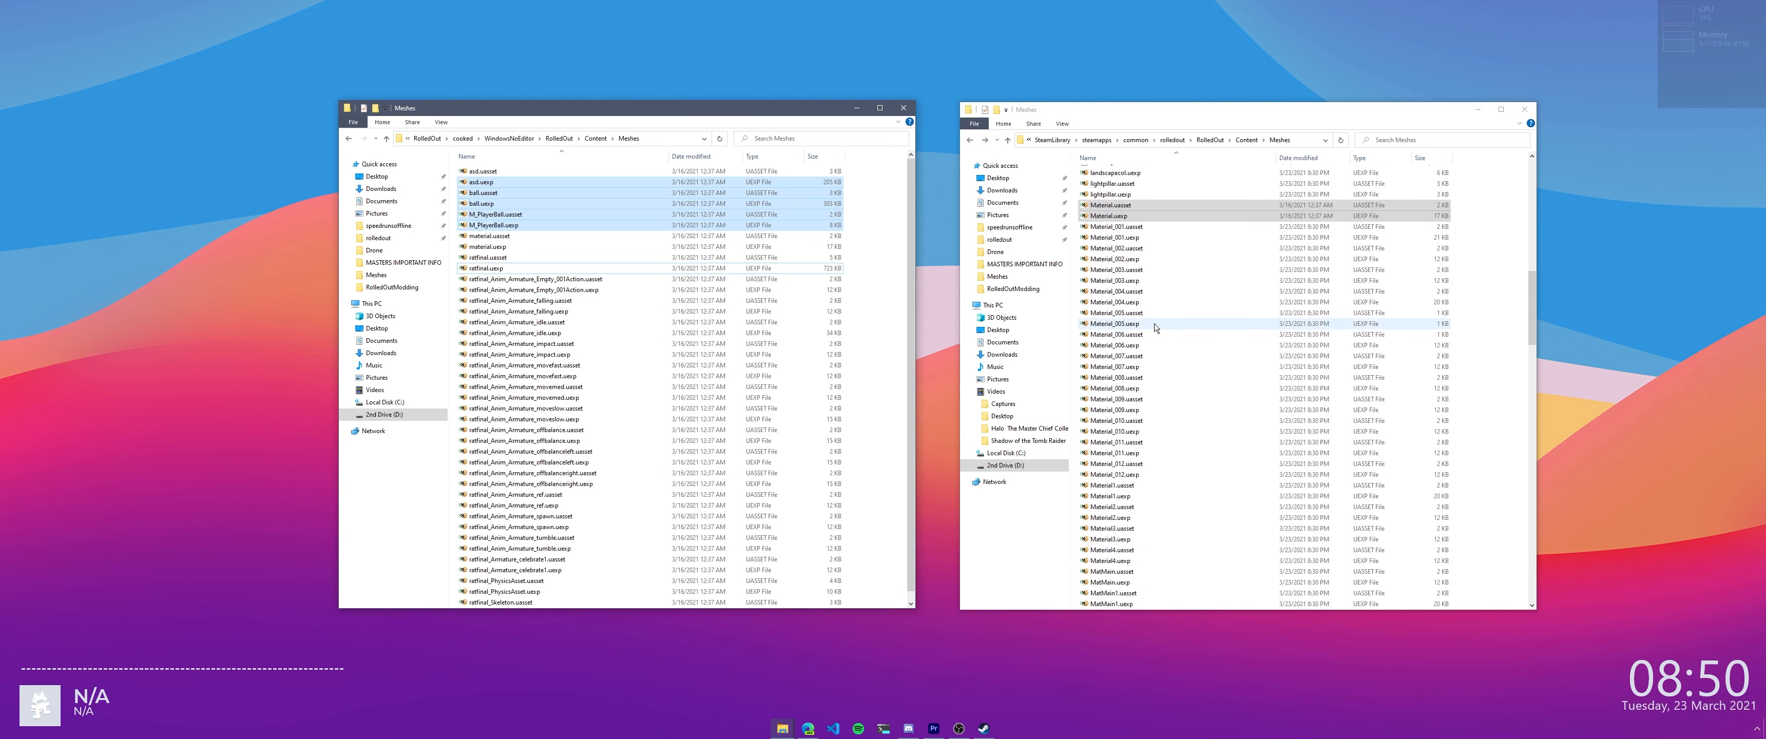
{"action": "scroll", "coordinate": [1150, 323], "scroll_direction": "down", "scroll_amount": 2}
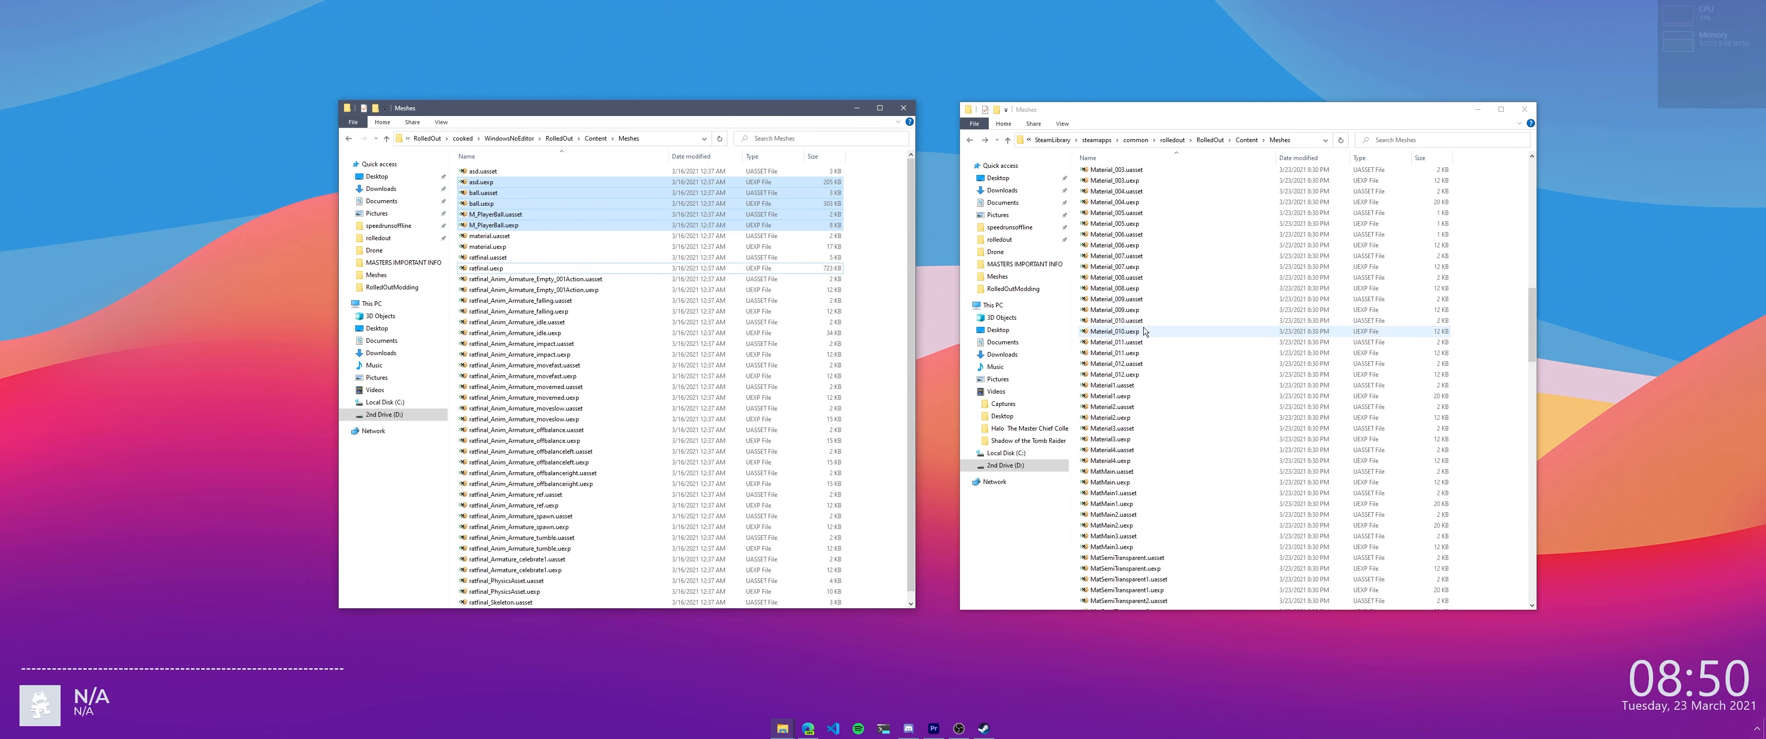
{"action": "scroll", "coordinate": [1144, 331], "scroll_direction": "up", "scroll_amount": 5}
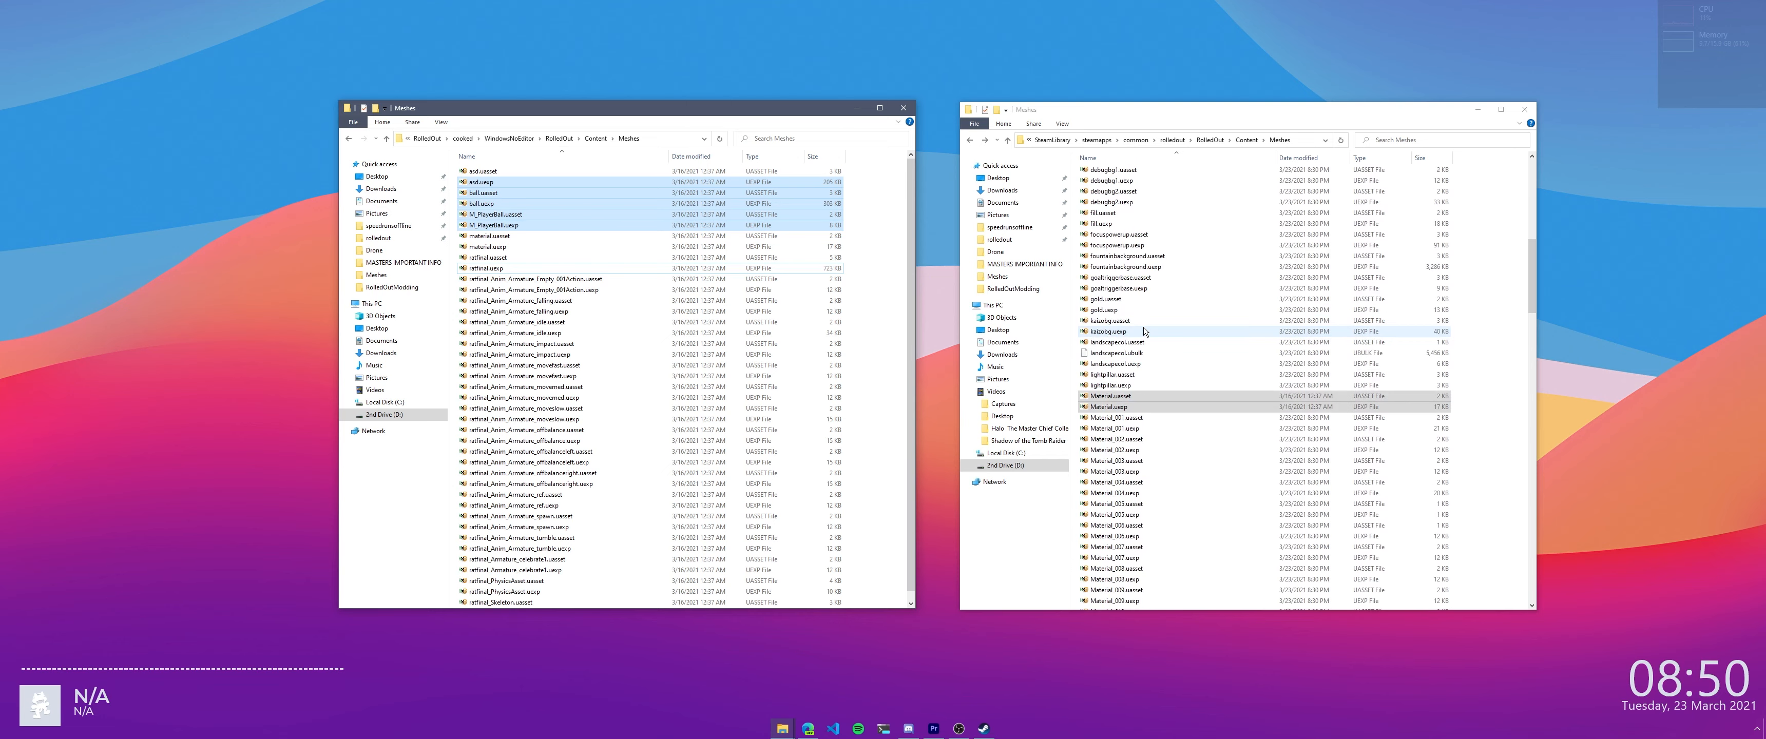
{"action": "scroll", "coordinate": [1167, 331], "scroll_direction": "up", "scroll_amount": 15}
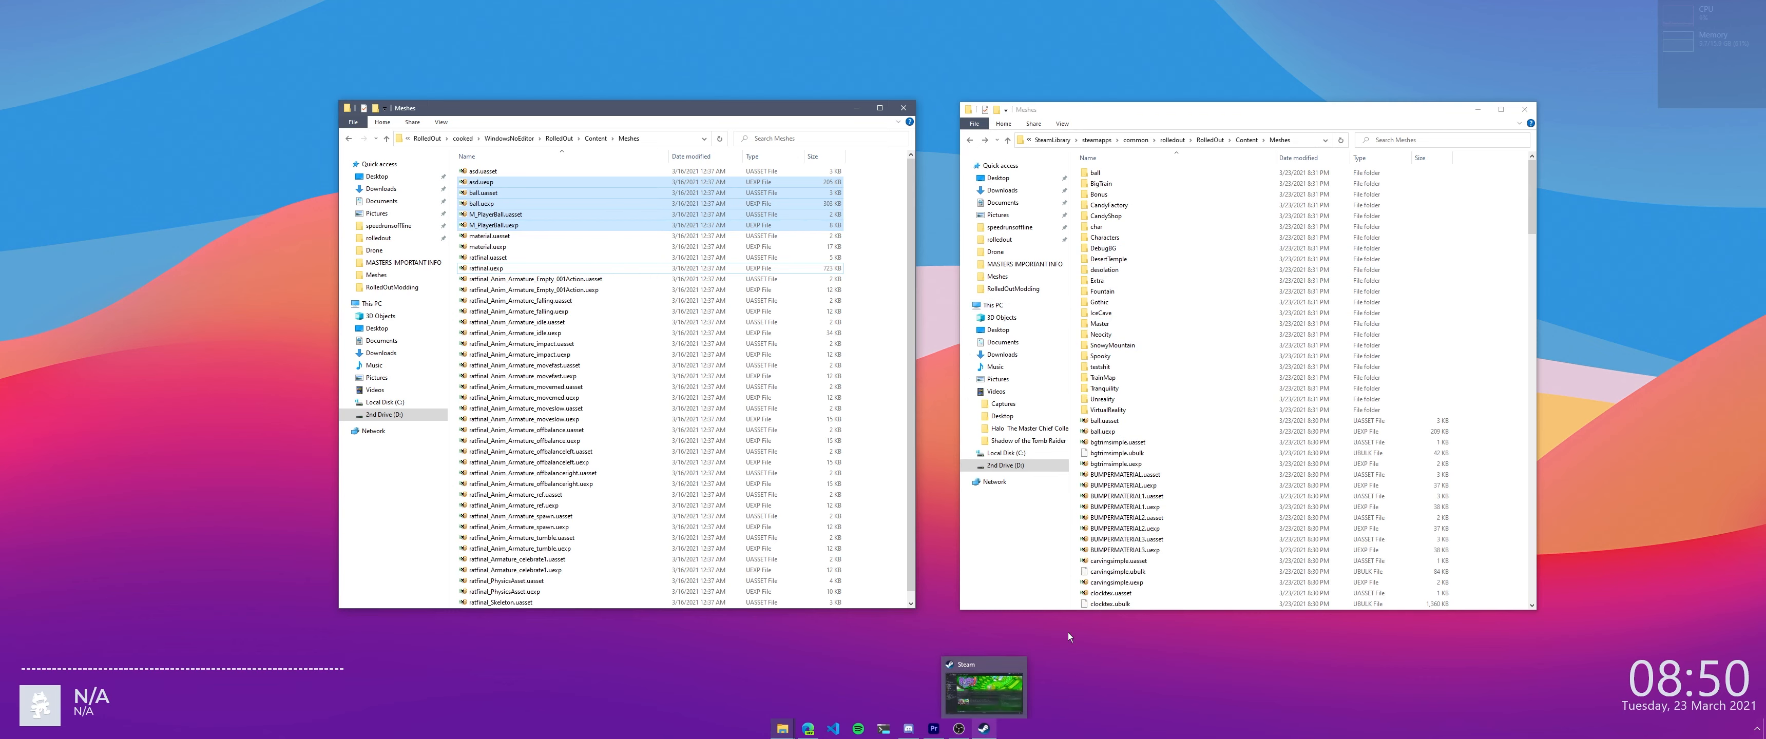
Switch to Steam and review the update settings in the properties of Rolled Out!
{"action": "left_click", "coordinate": [983, 729]}
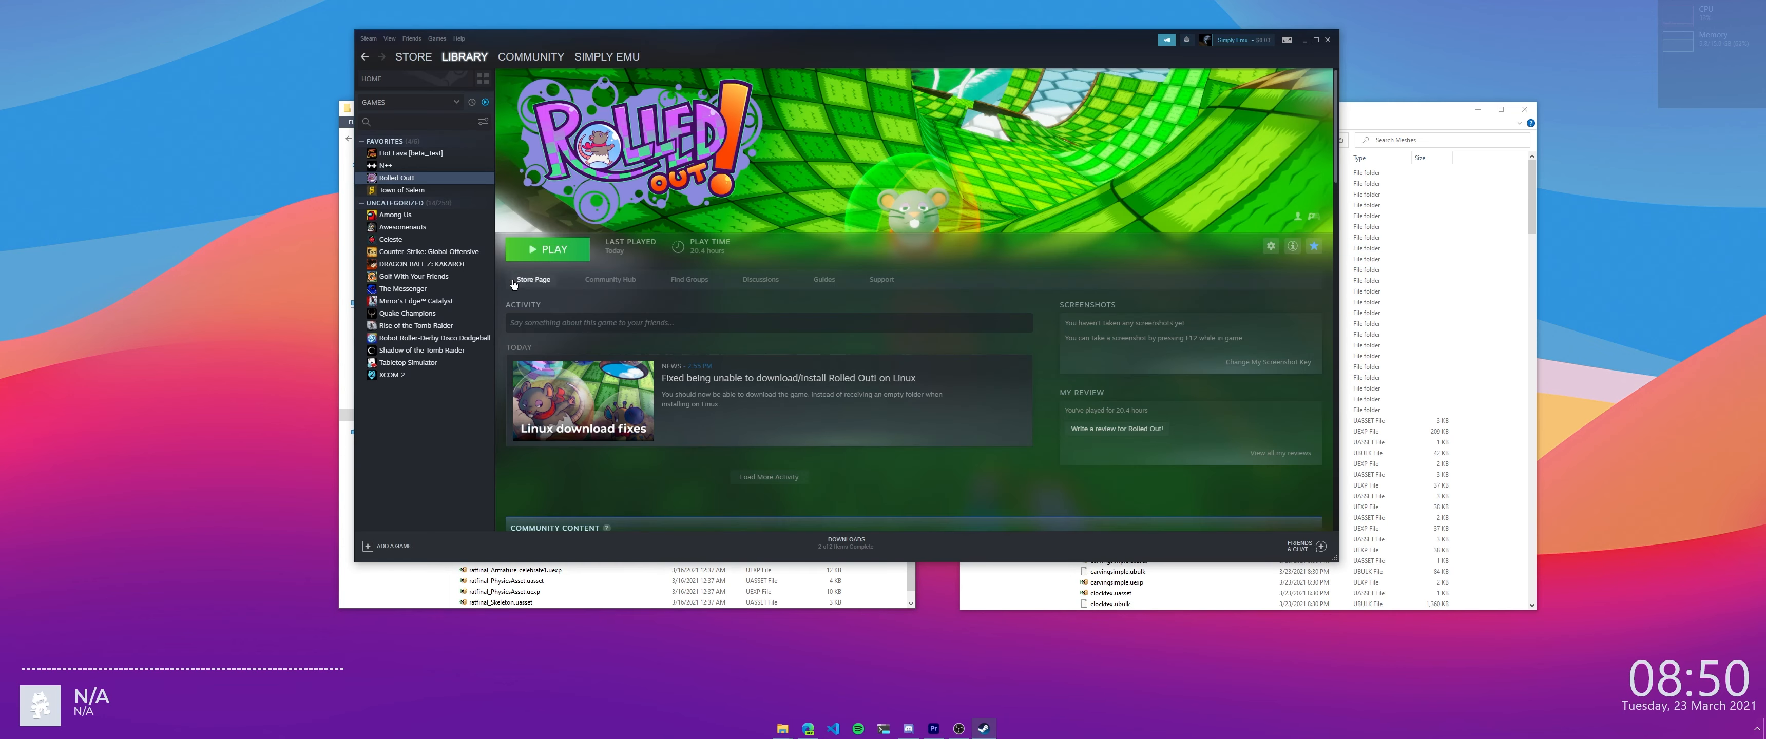
{"action": "right_click", "coordinate": [411, 183]}
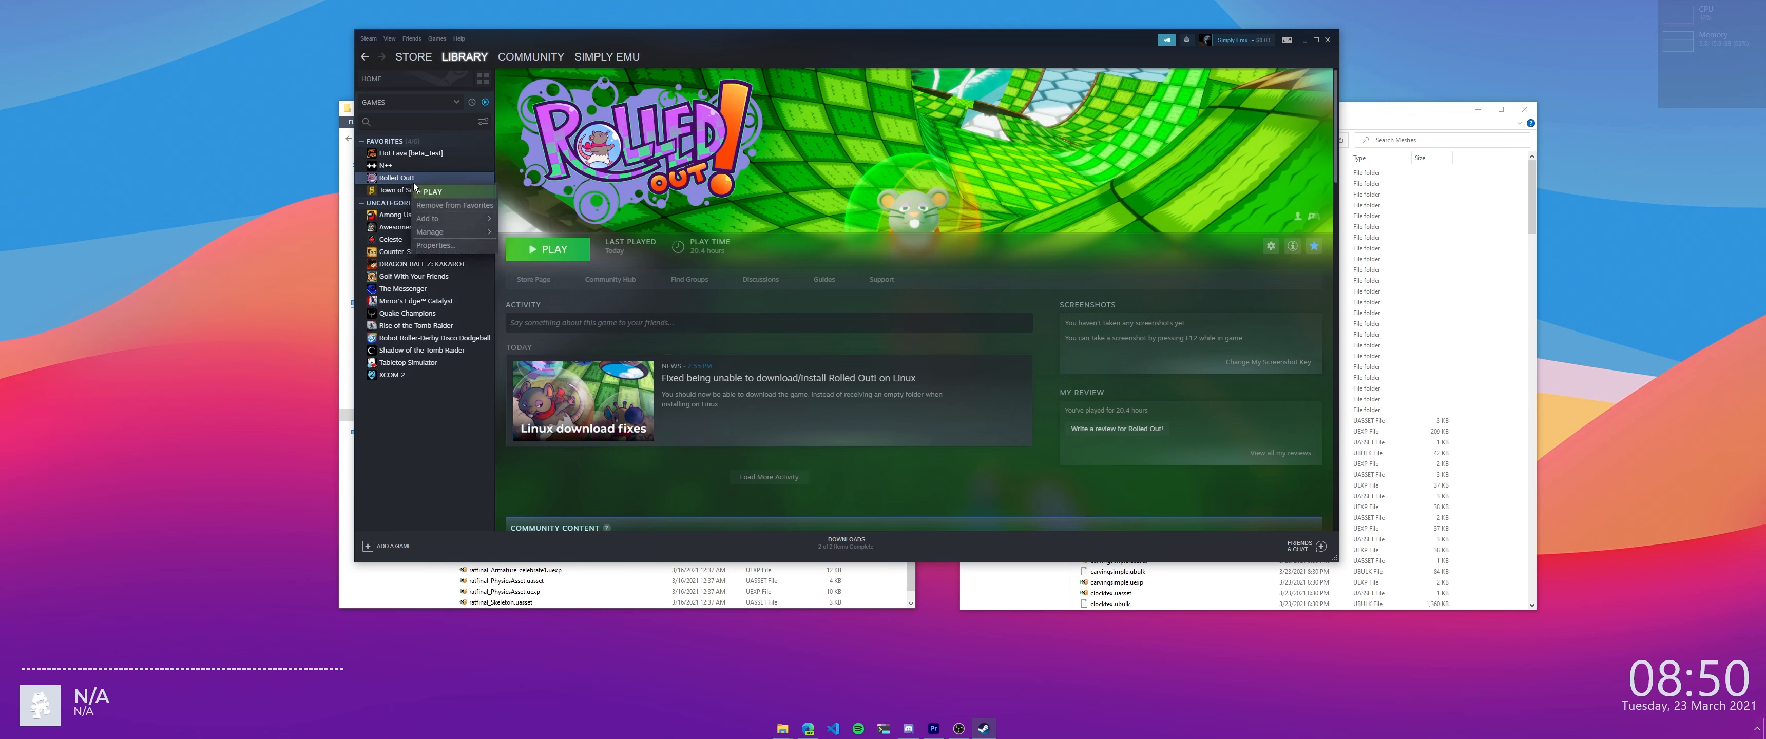
{"action": "left_click", "coordinate": [439, 245]}
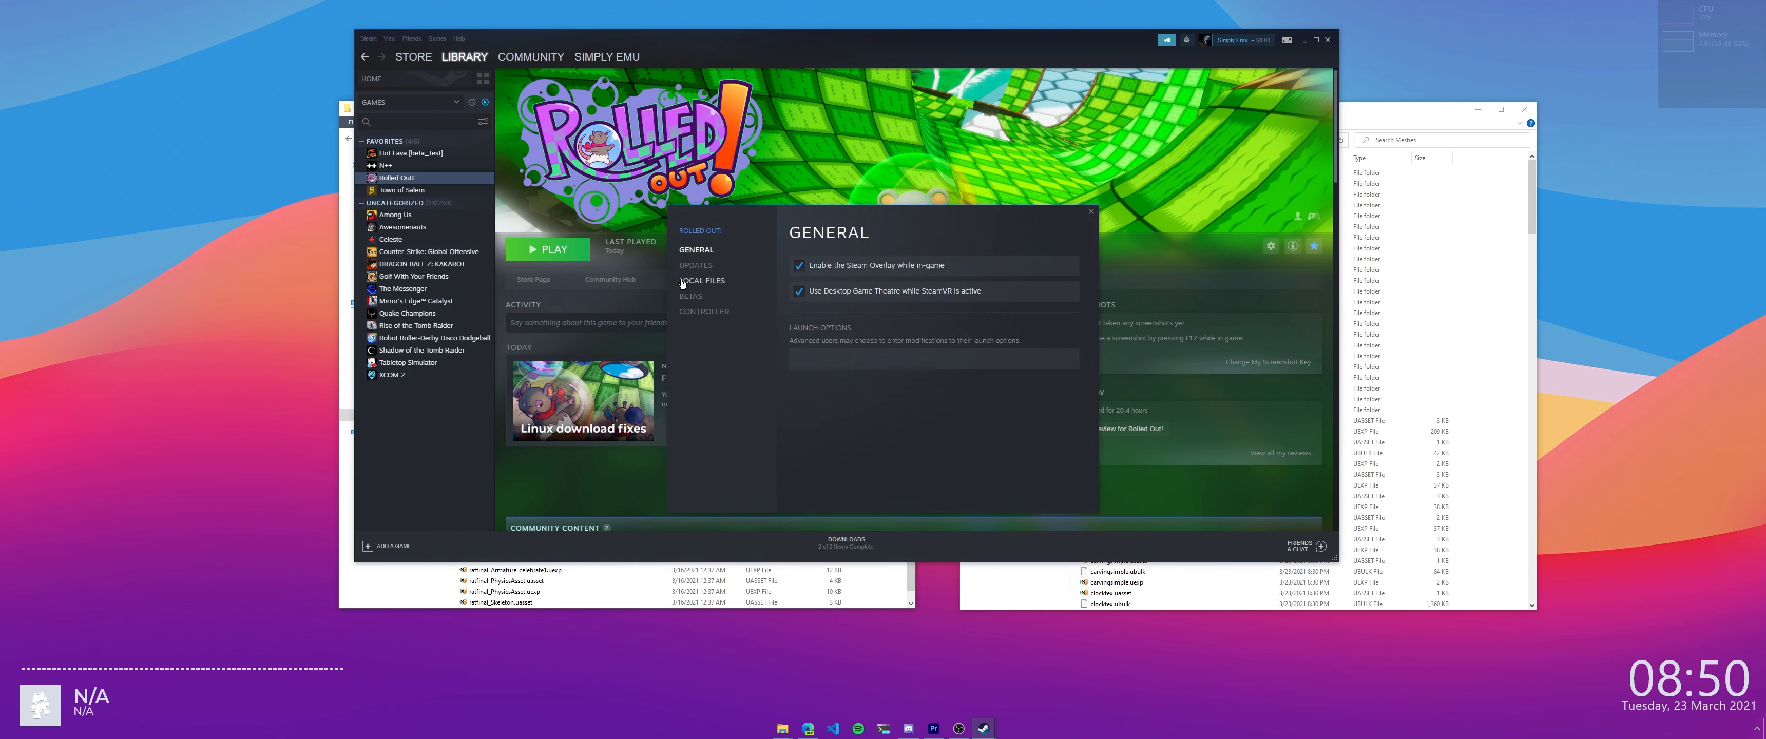
{"action": "left_click", "coordinate": [712, 267]}
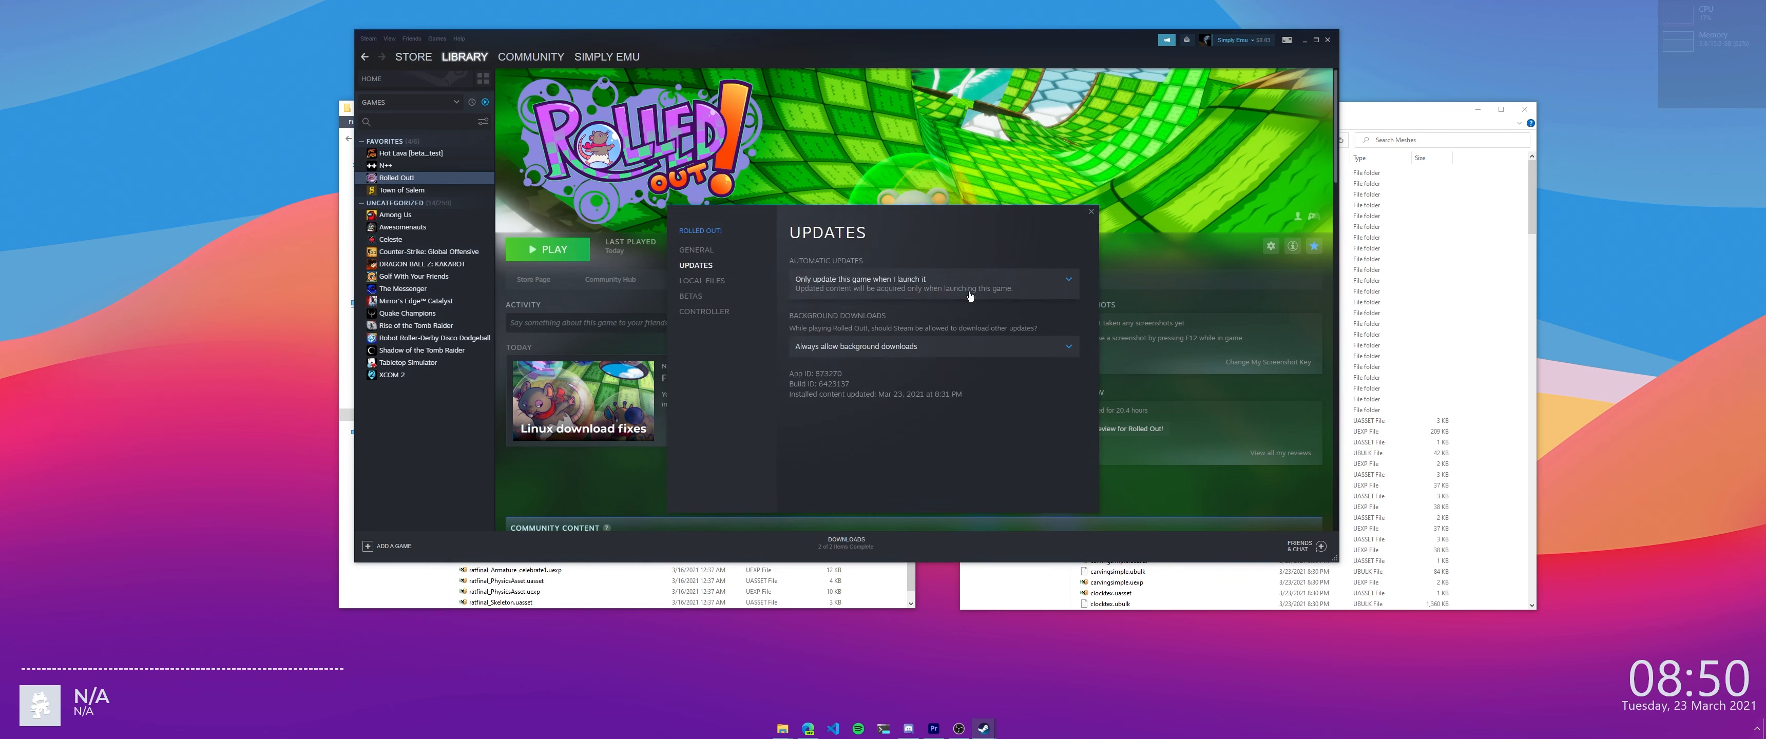
{"action": "left_click", "coordinate": [1091, 213]}
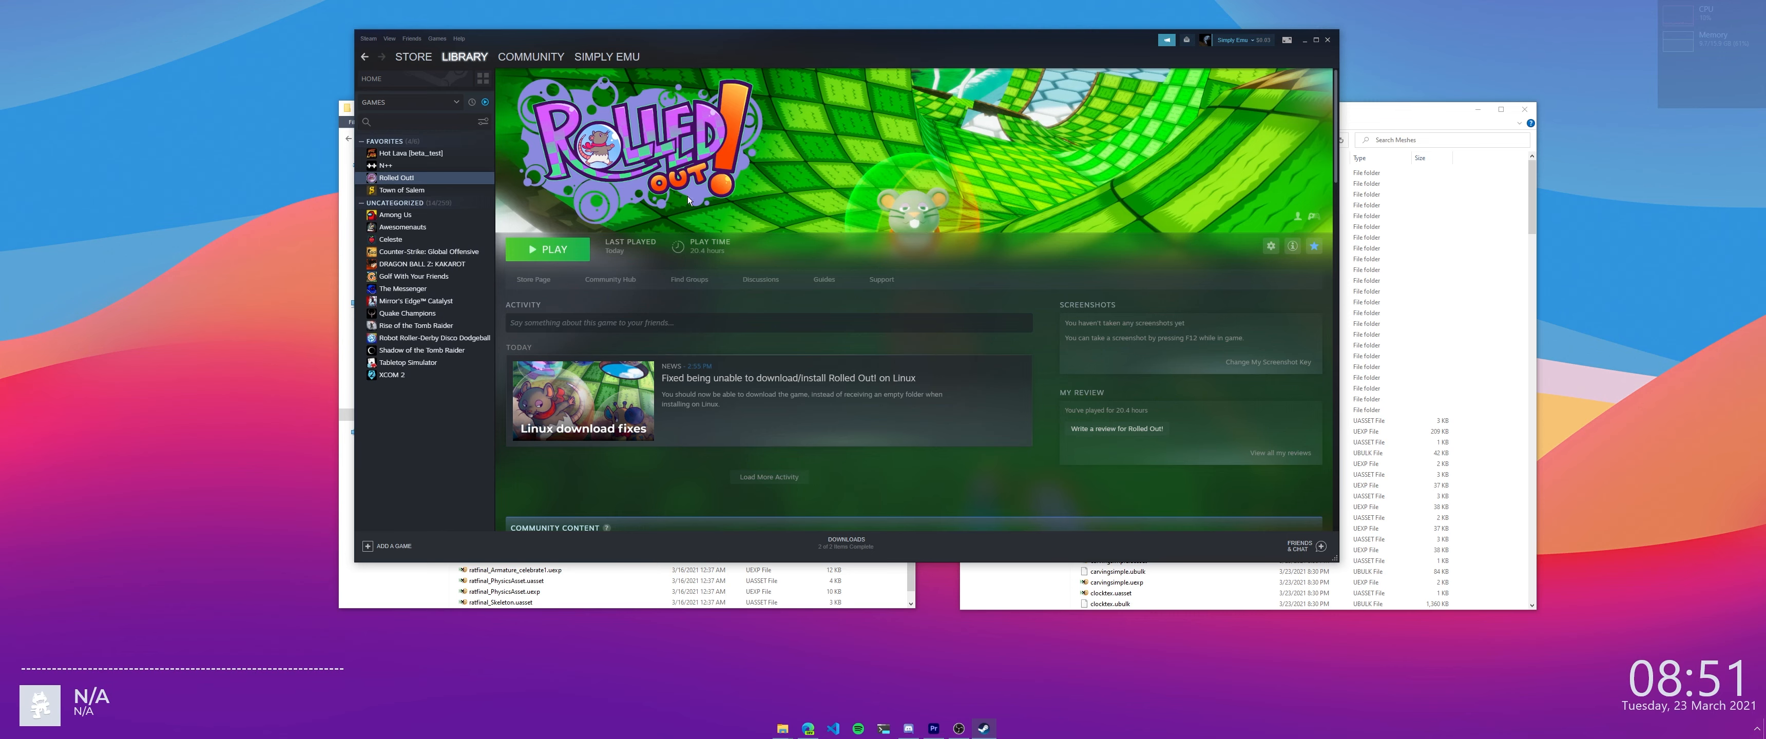
Launch Rolled Out! and start a single-player Arcade game on the Cozy course
{"action": "left_click", "coordinate": [562, 251]}
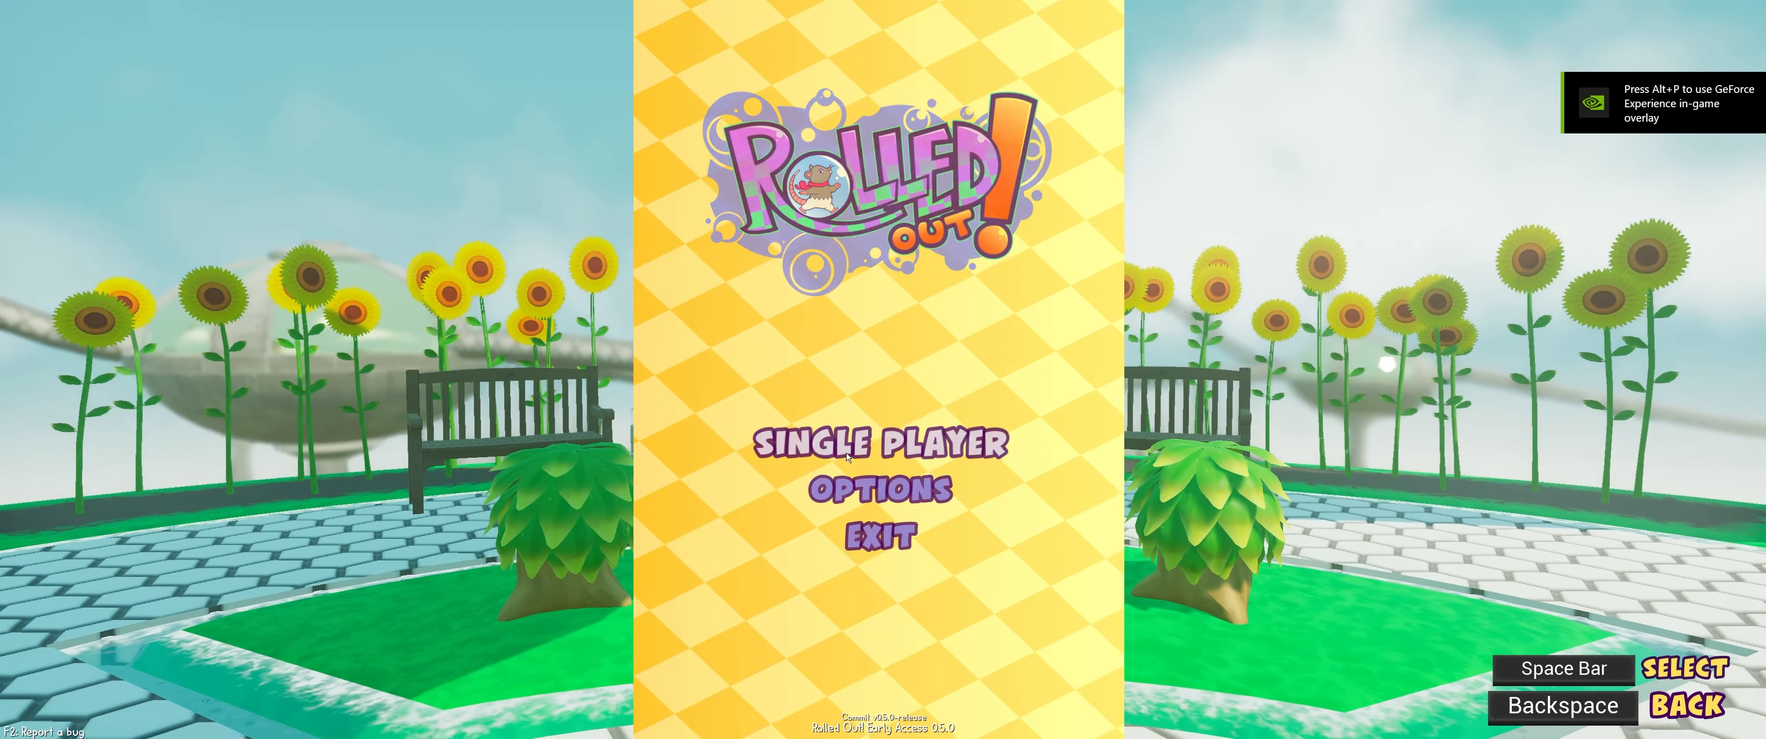
{"action": "left_click", "coordinate": [846, 453]}
{"action": "left_click", "coordinate": [532, 410]}
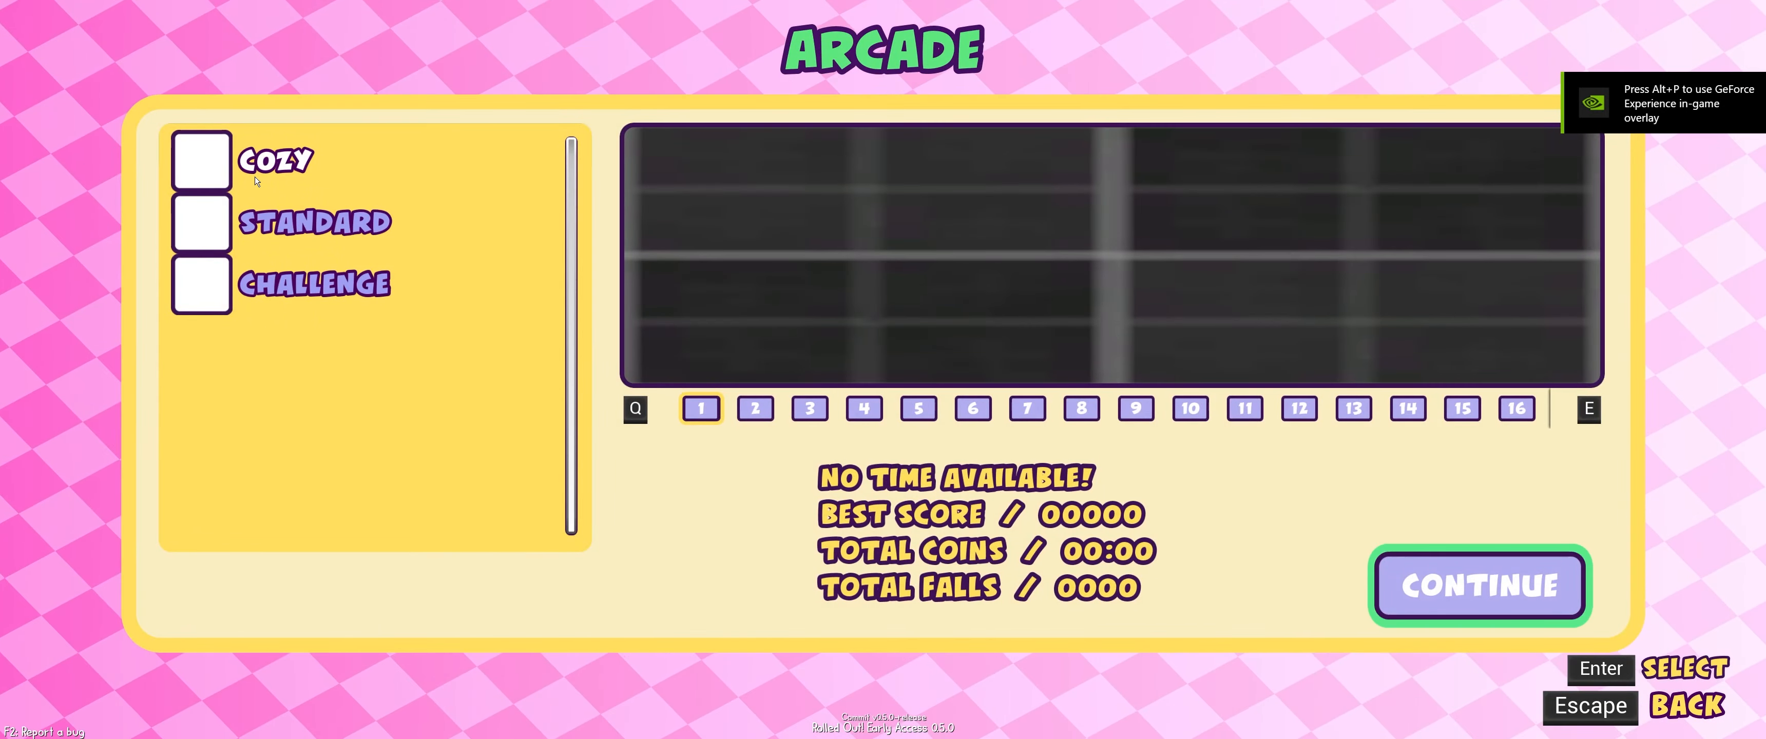
{"action": "left_click", "coordinate": [1504, 596]}
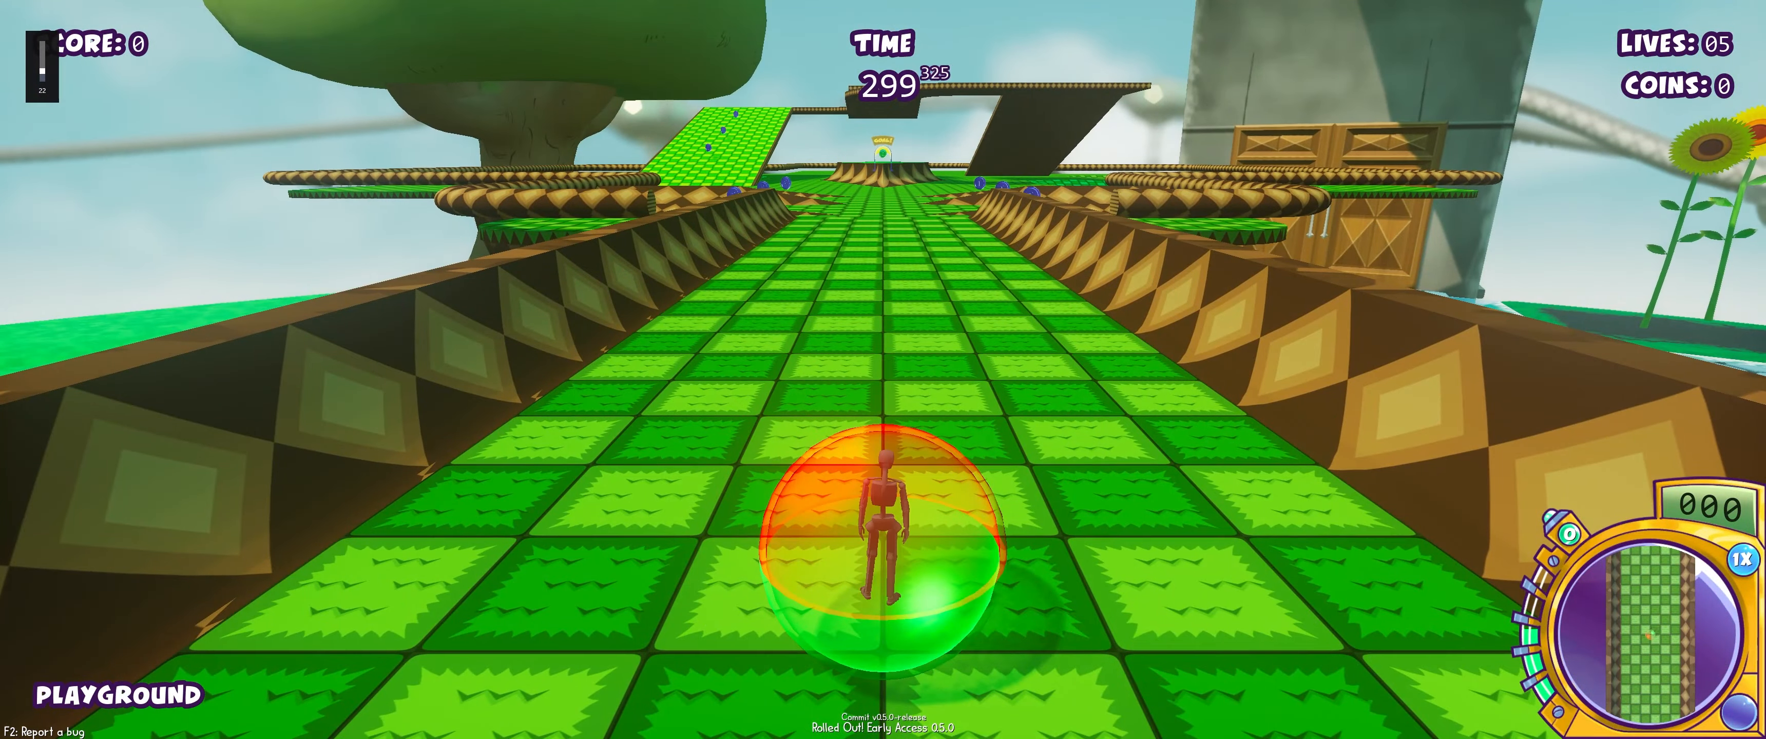
Roll the ball forward through the Playground stage and steer around to check the replaced character model
{"action": "key", "text": "w"}
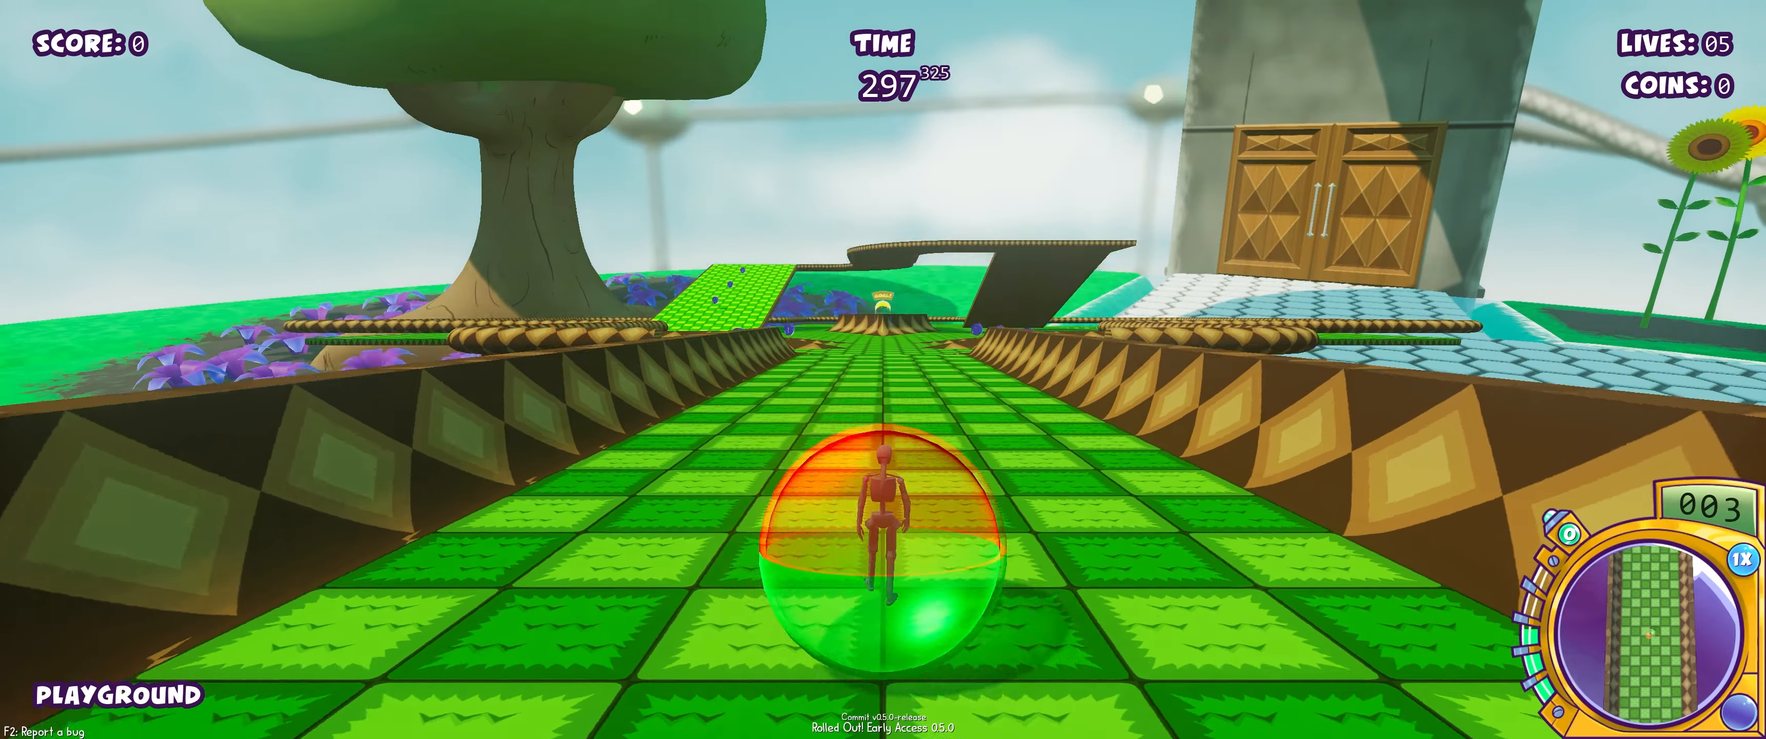
{"action": "key", "text": "w"}
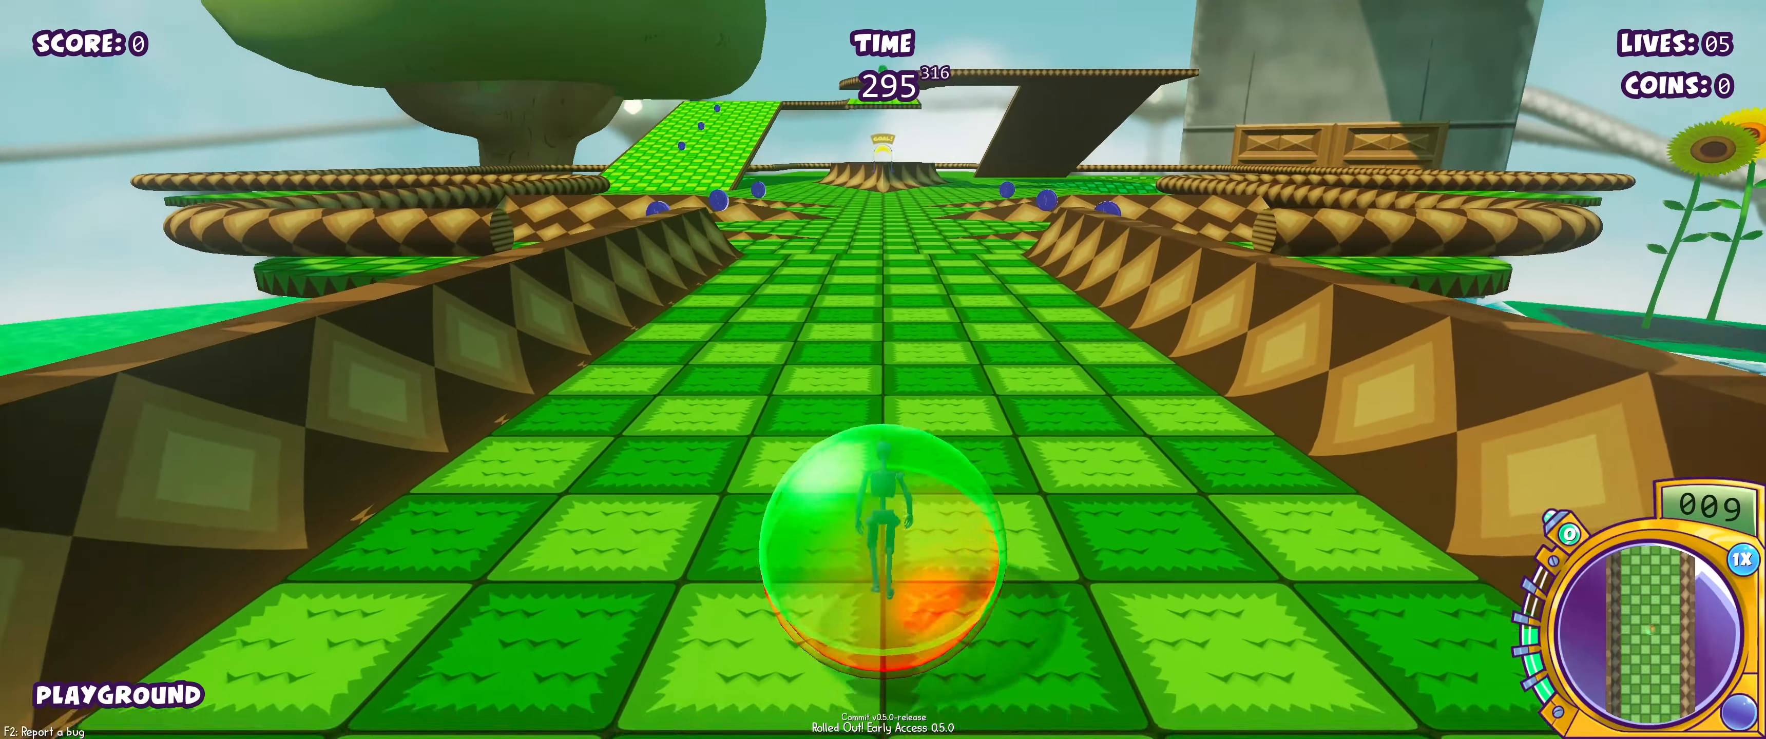
{"action": "key", "text": "w"}
{"action": "key", "text": "w"}
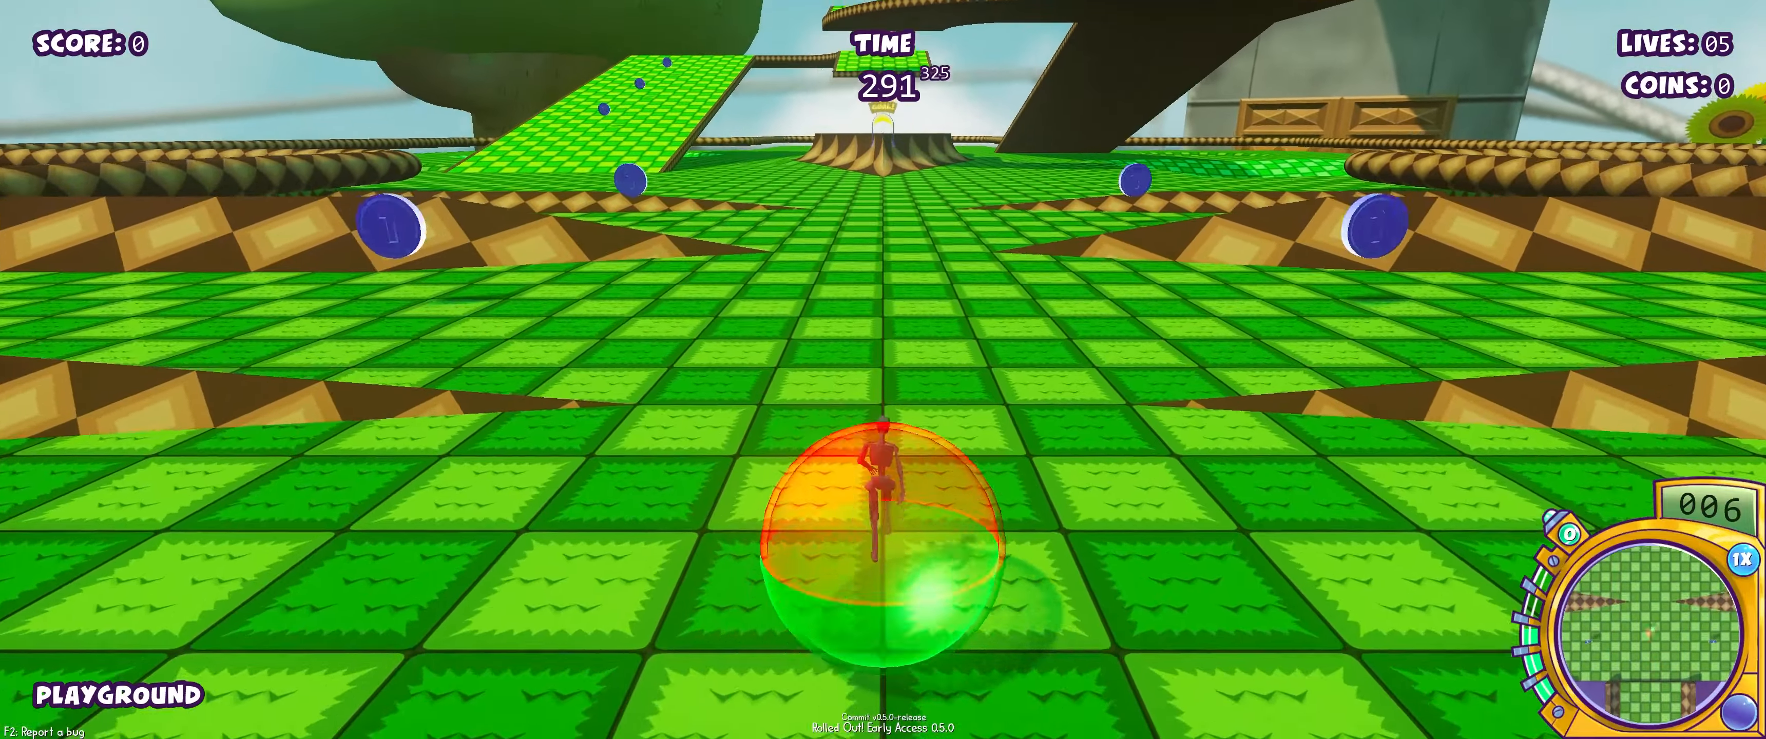
{"action": "key", "text": "d"}
{"action": "key", "text": "a"}
{"action": "key", "text": "w"}
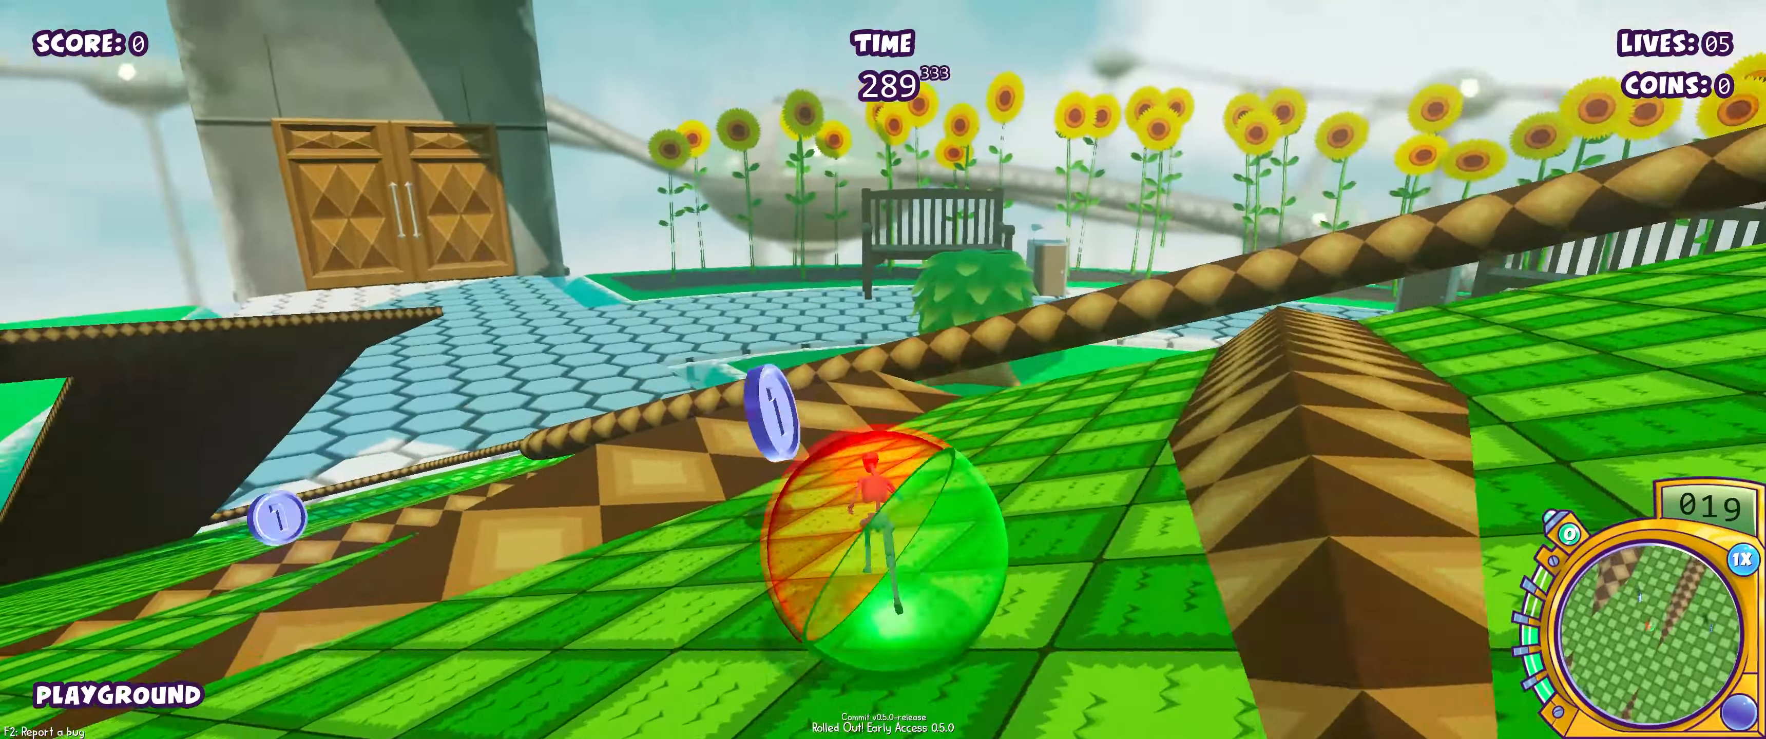